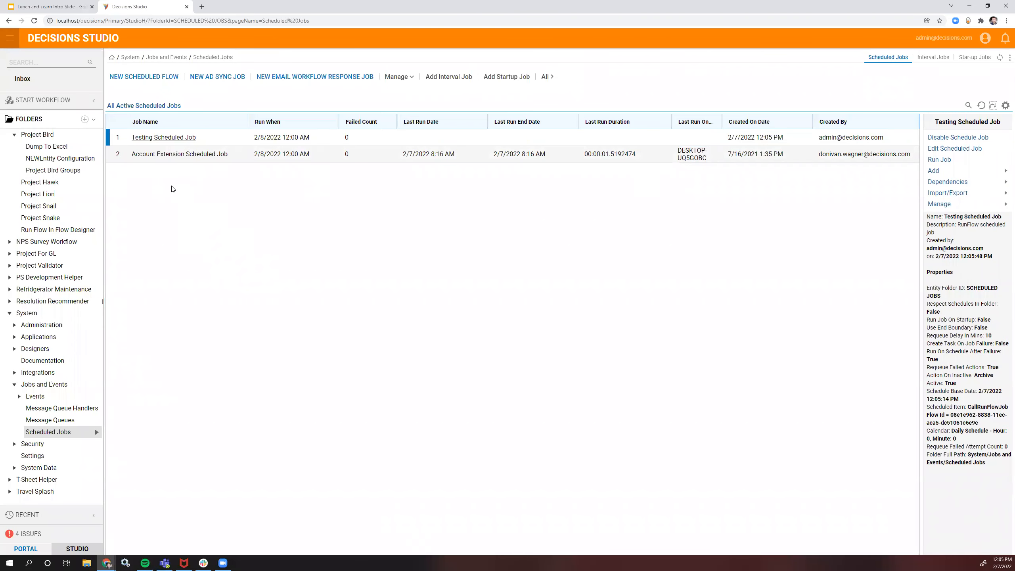
Step: Open the Testing Scheduled Job's flow for editing and add a Catch Exception step below the Create Data 1 step
right_click(167, 139)
left_click(108, 114)
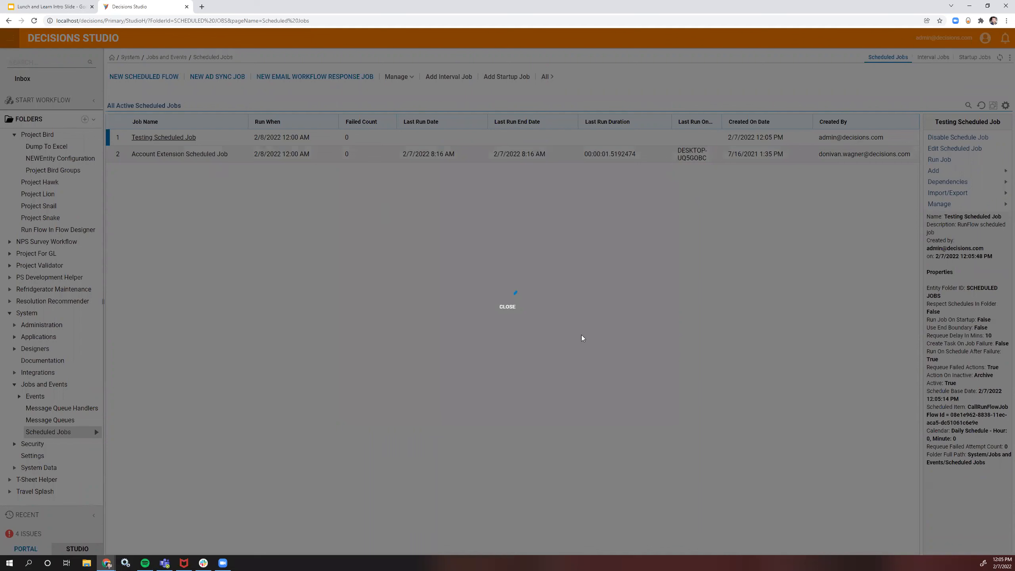
scroll(620, 283, "down", 7)
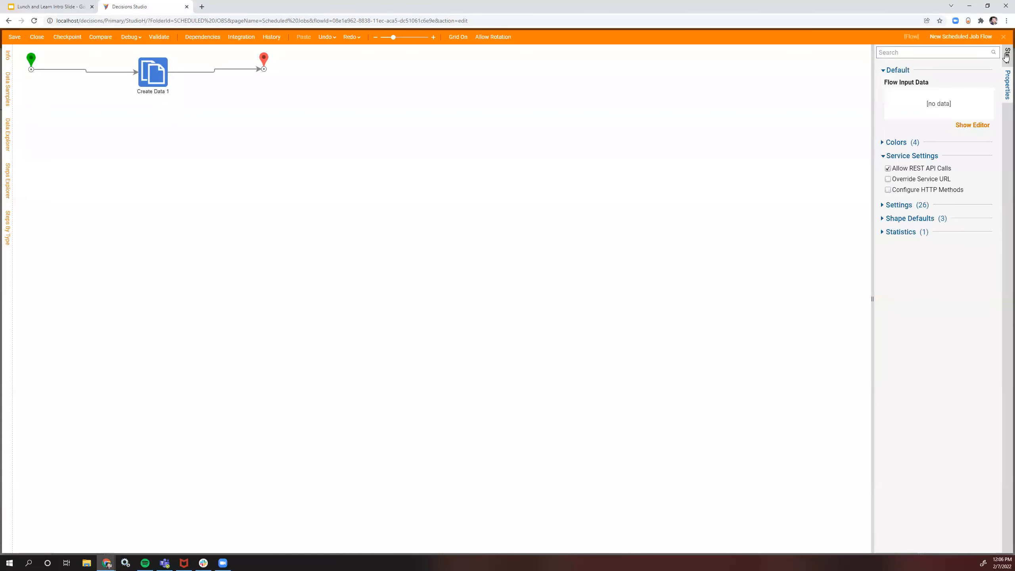
left_click(967, 52)
type("catch")
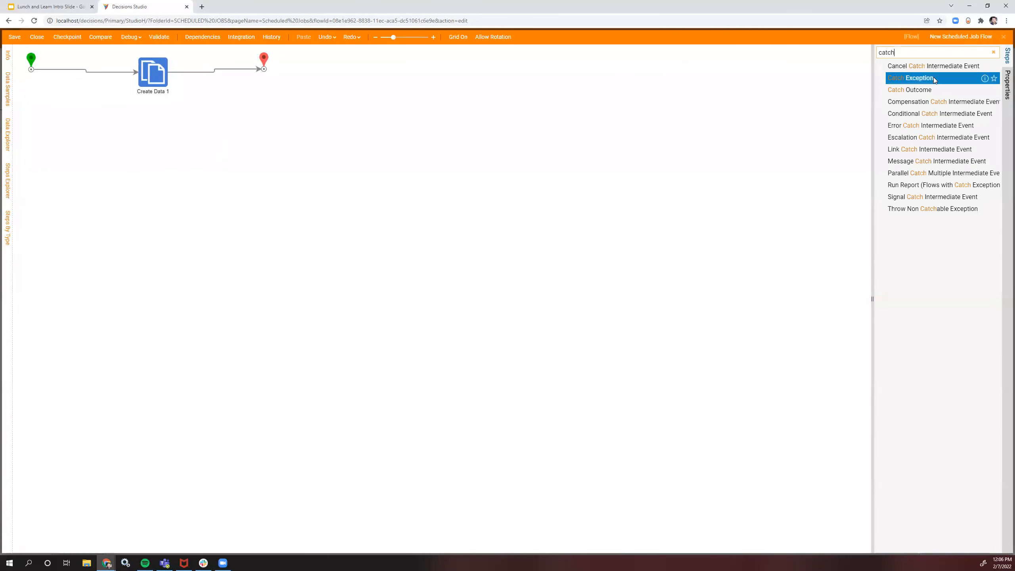
left_click_drag(910, 78, 118, 160)
left_click(114, 153)
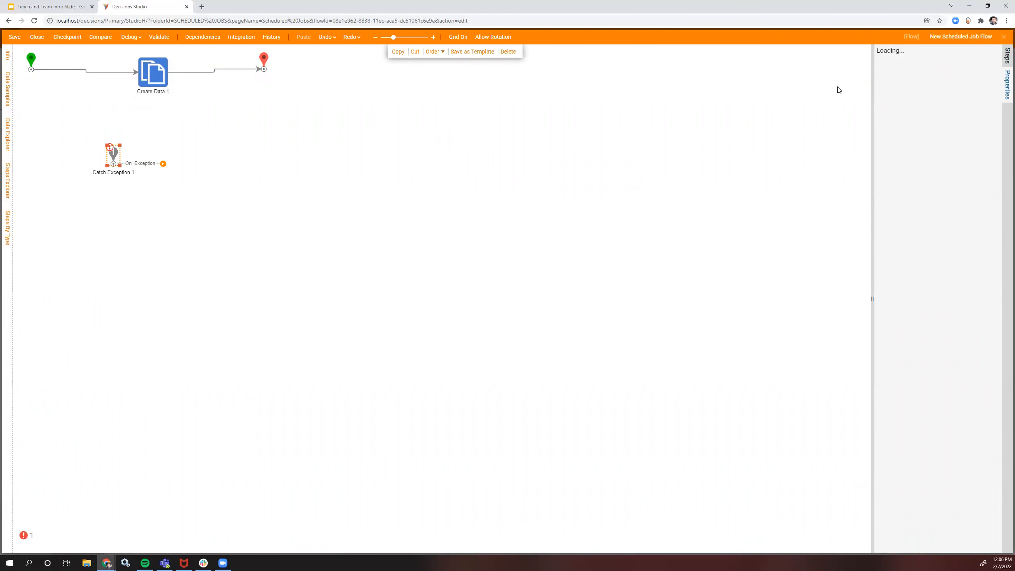
Step: Add a Log step to the flow, connected from Catch Exception 1 and onward to the end step
left_click(1007, 56)
left_click(929, 52)
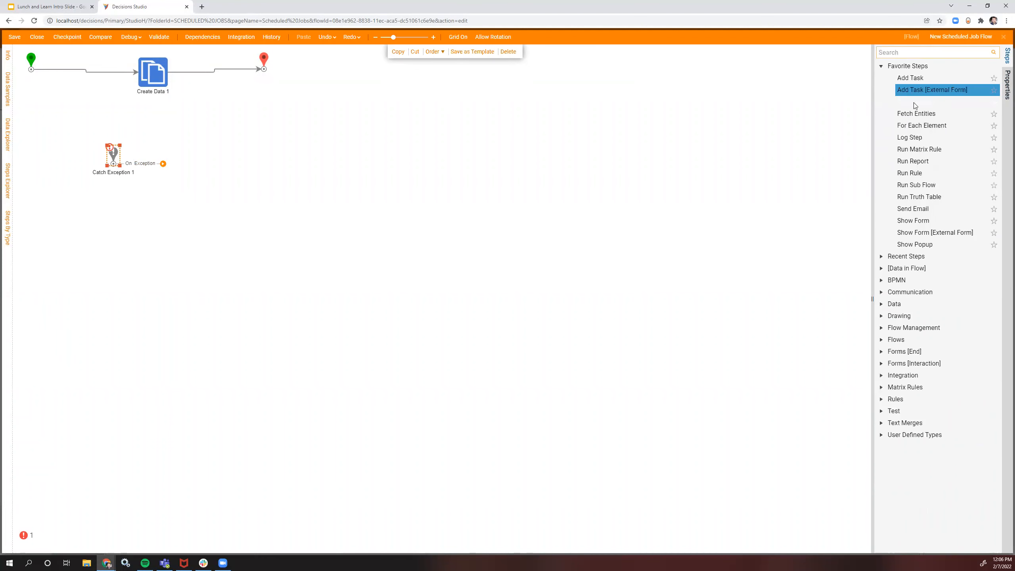
type("Lo")
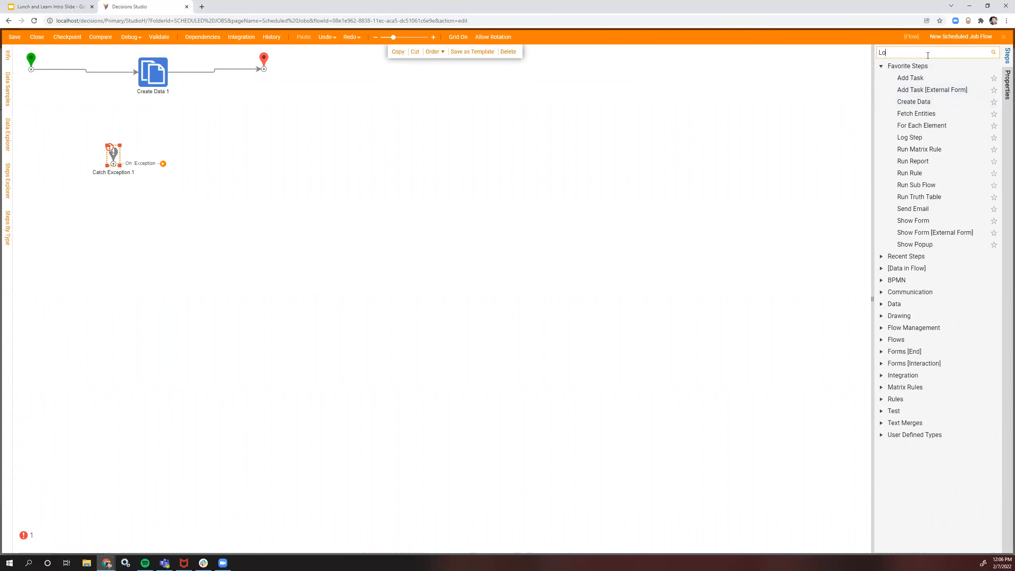
type("g")
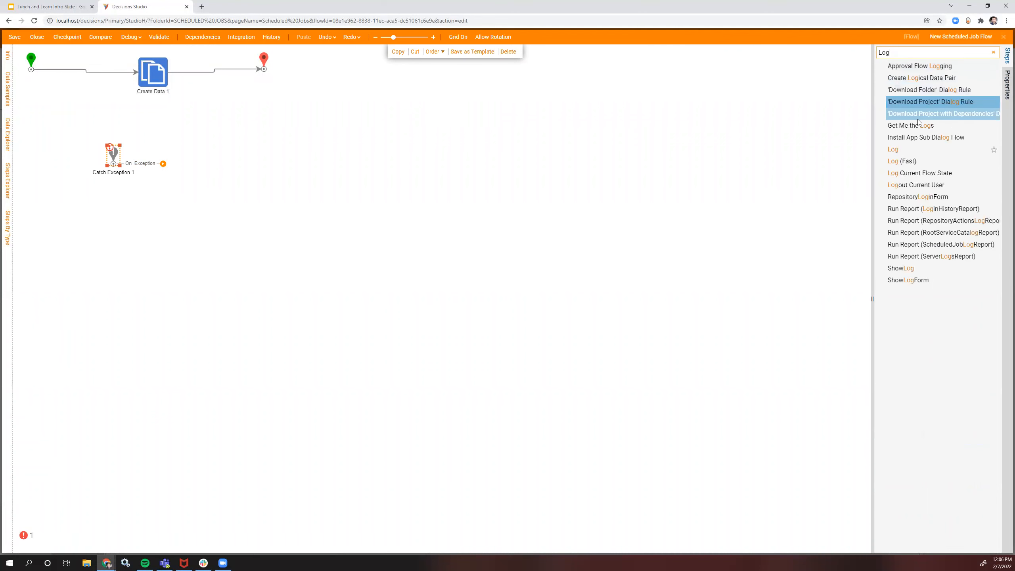
left_click_drag(905, 152, 263, 68)
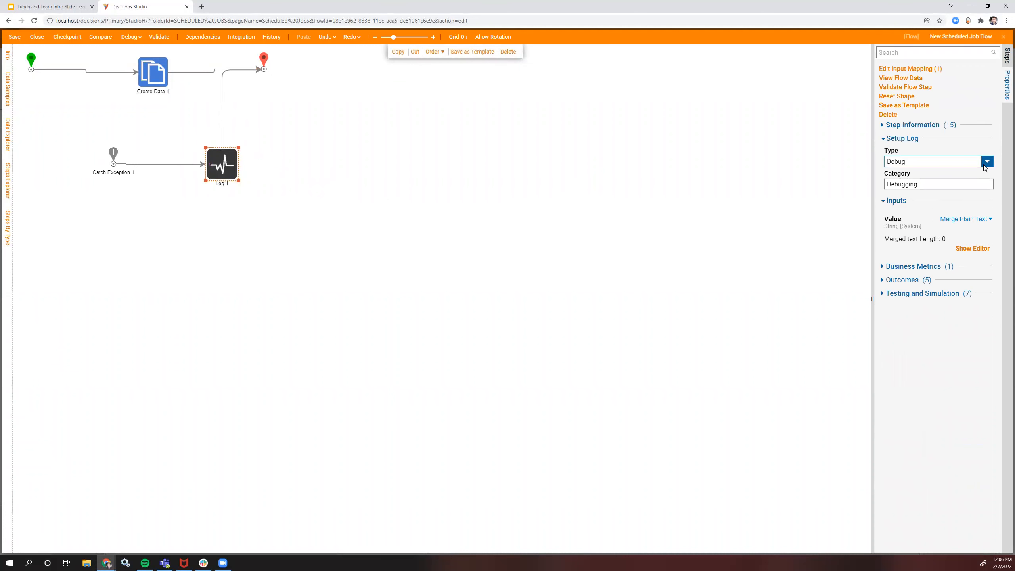
Step: Set the Log step's type to Warn and its merged text value to "This is me testing"
left_click(927, 161)
left_click(925, 198)
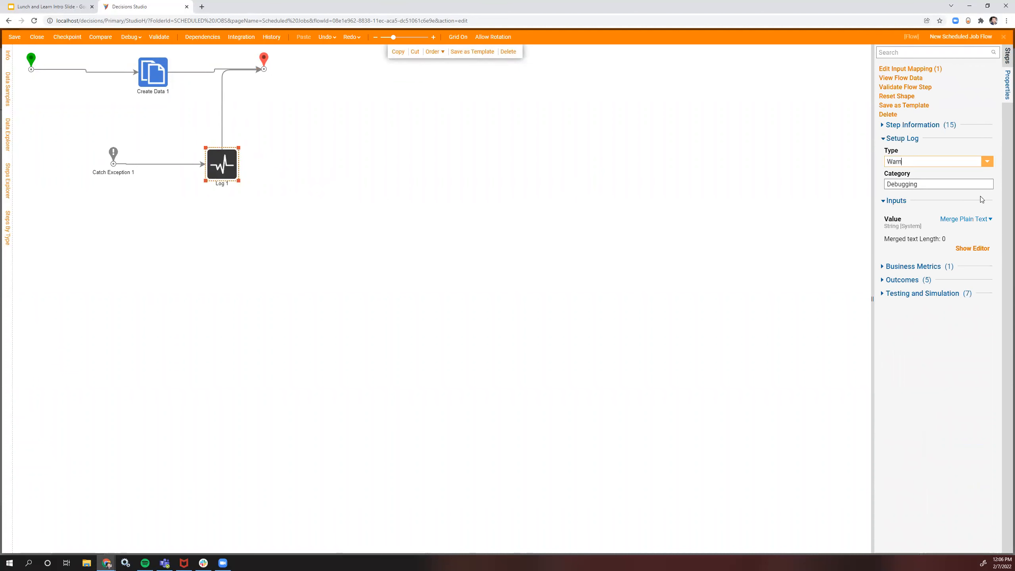
left_click(972, 248)
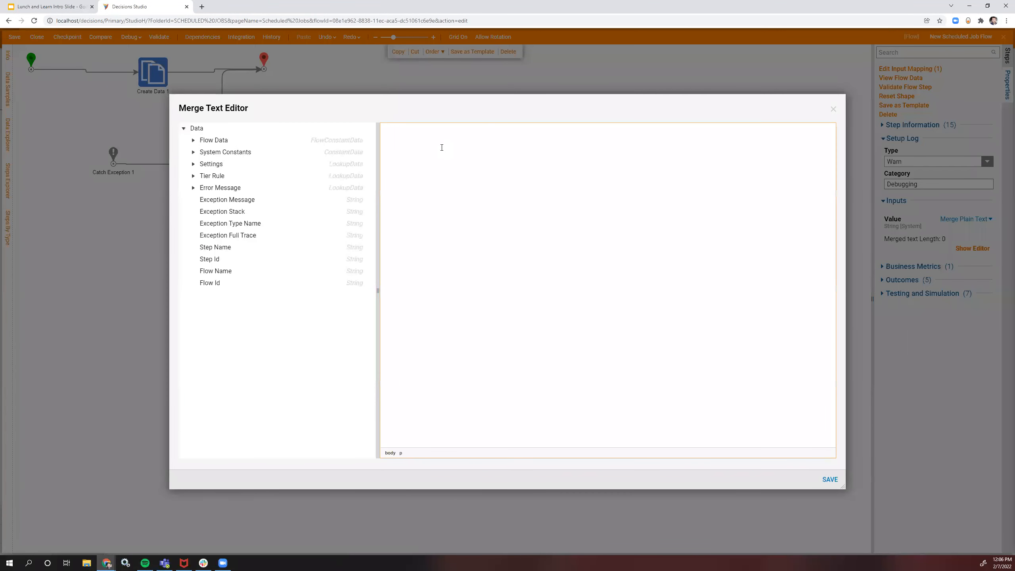
type("This is me testing")
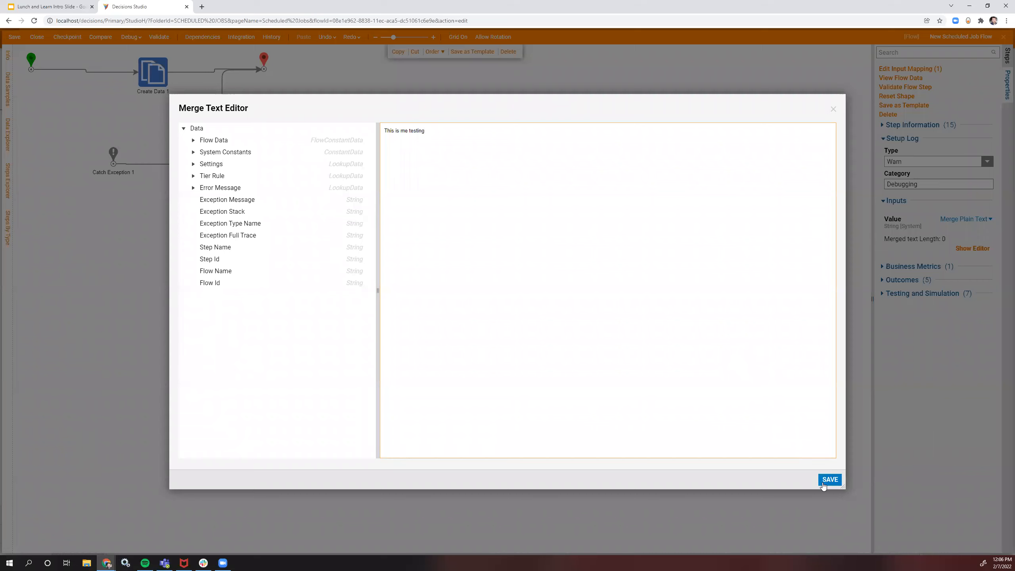
left_click(829, 479)
Step: Close the flow designer with the changes saved and accept the scheduled job's settings
left_click(300, 284)
left_click(37, 37)
left_click(579, 344)
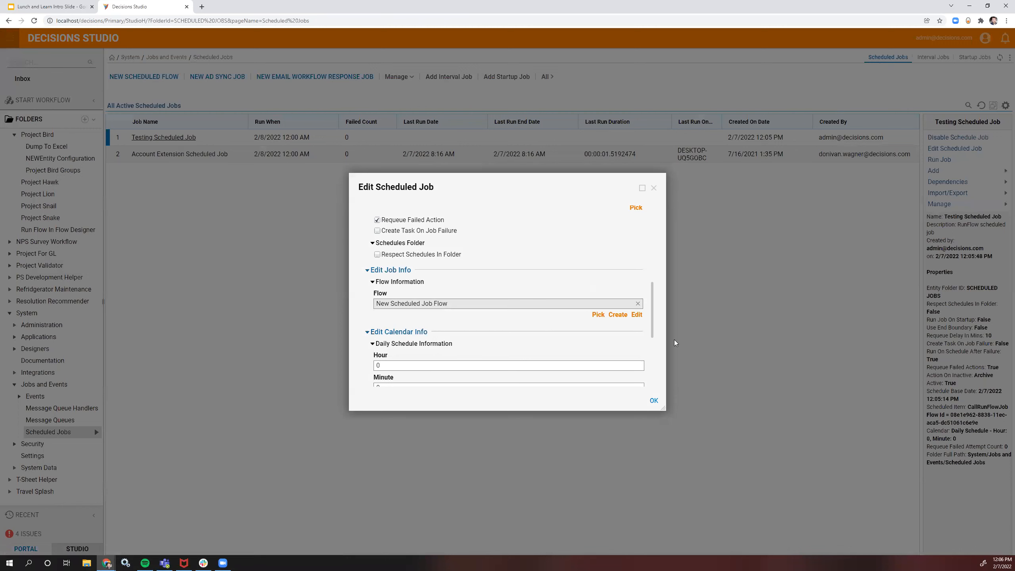
left_click(653, 399)
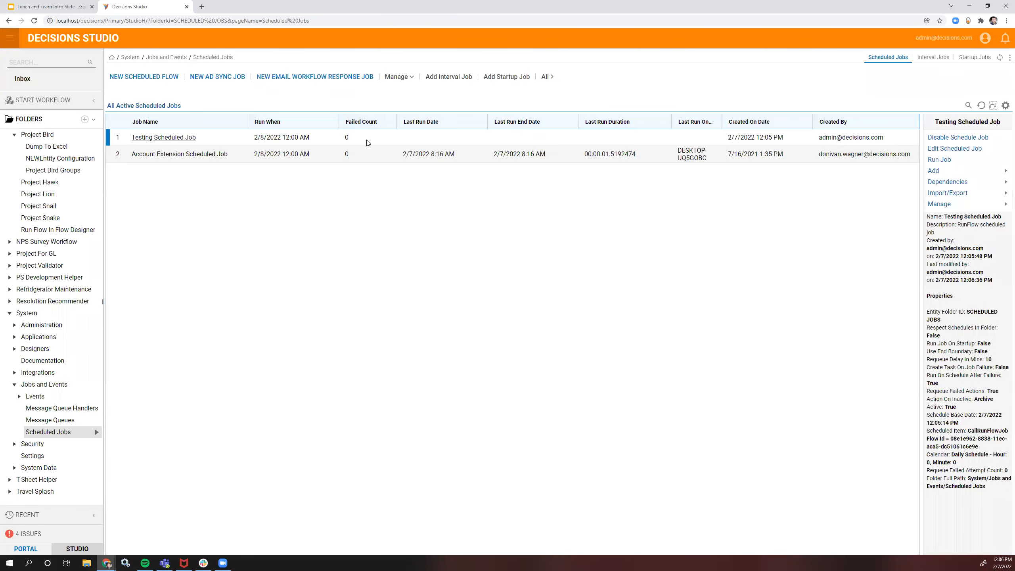
Step: Run the Testing Scheduled Job manually
right_click(367, 143)
left_click(396, 127)
left_click(573, 313)
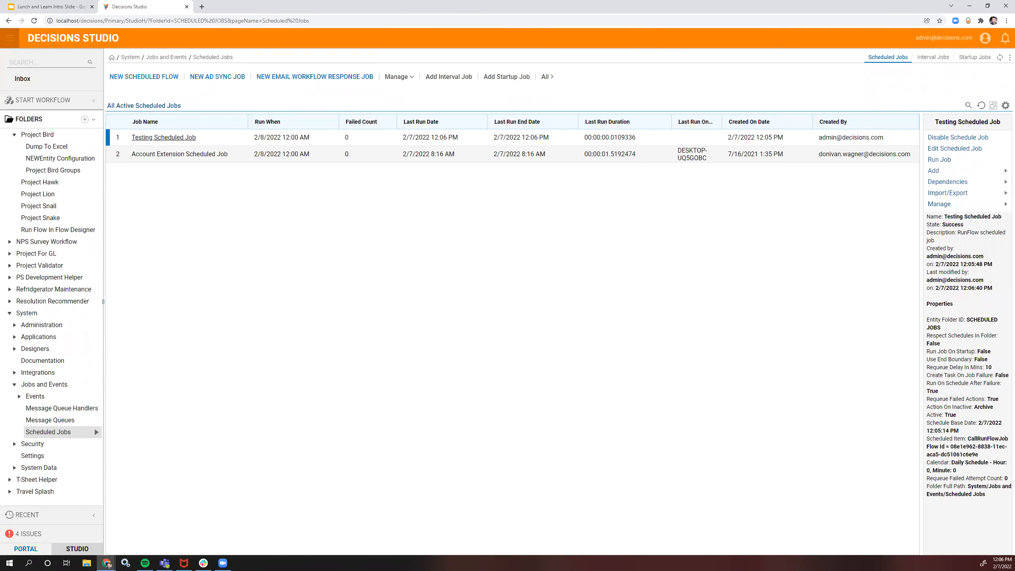
Step: Duplicate the browser tab and open the server logs in the Logging folder under System, Administration, System Tools
right_click(131, 5)
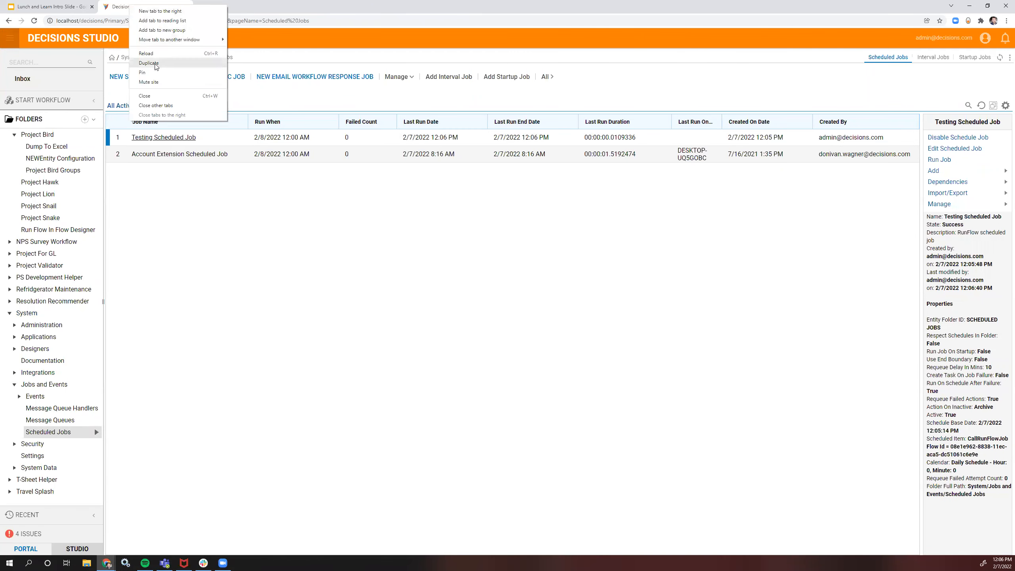
left_click(149, 63)
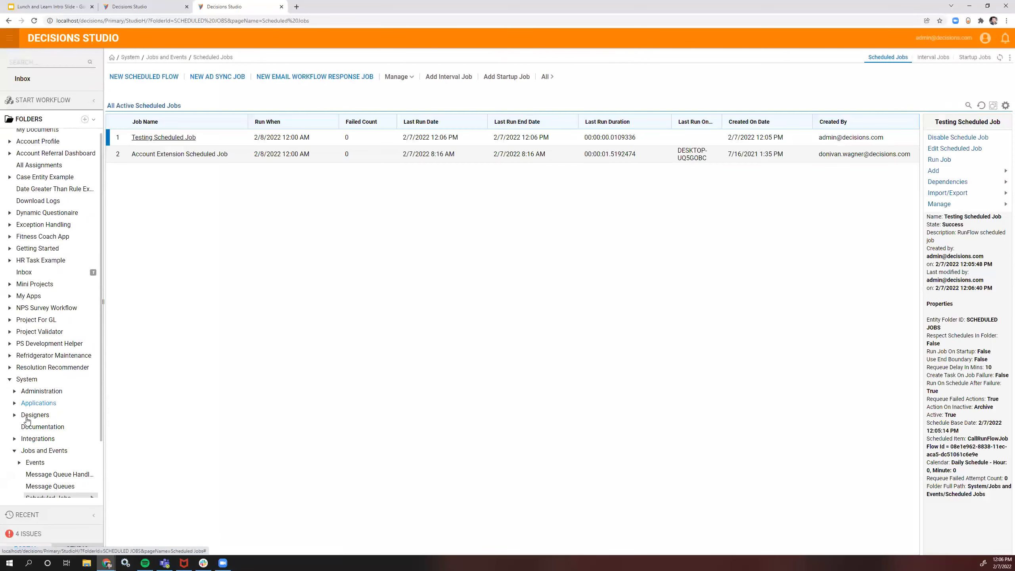
left_click(14, 443)
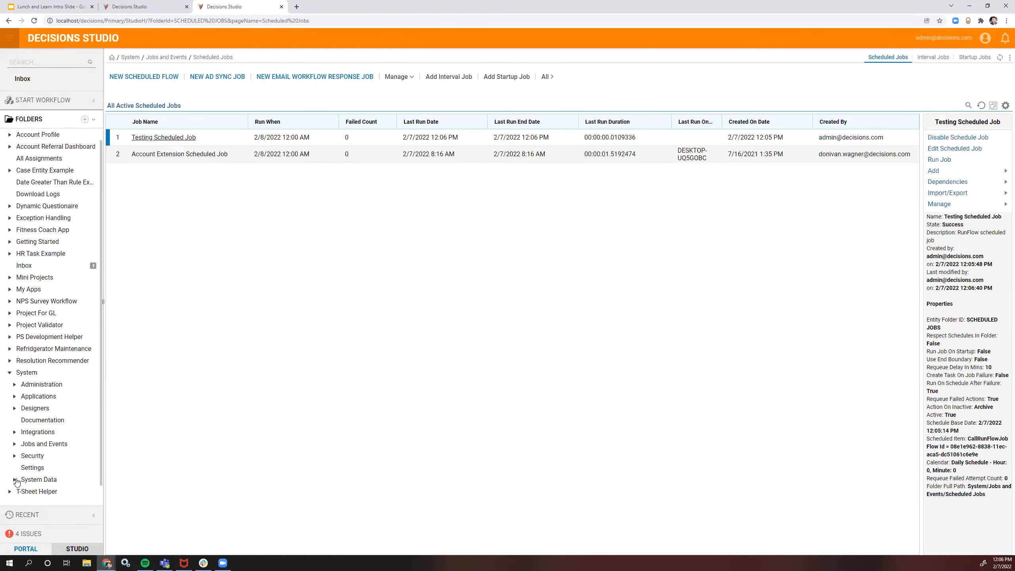
left_click(14, 480)
scroll(18, 439, "down", 1)
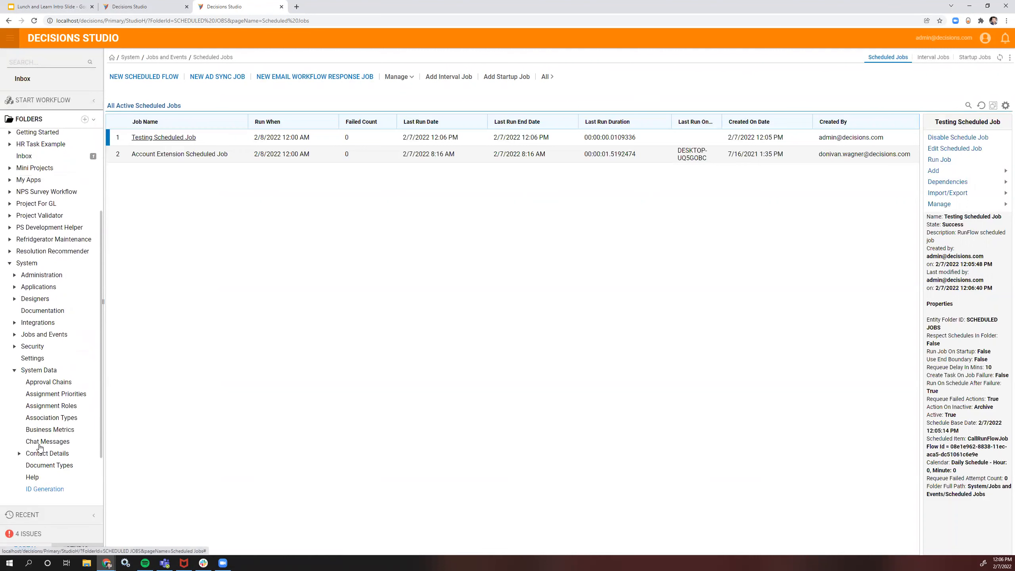
left_click(14, 344)
scroll(20, 360, "down", 3)
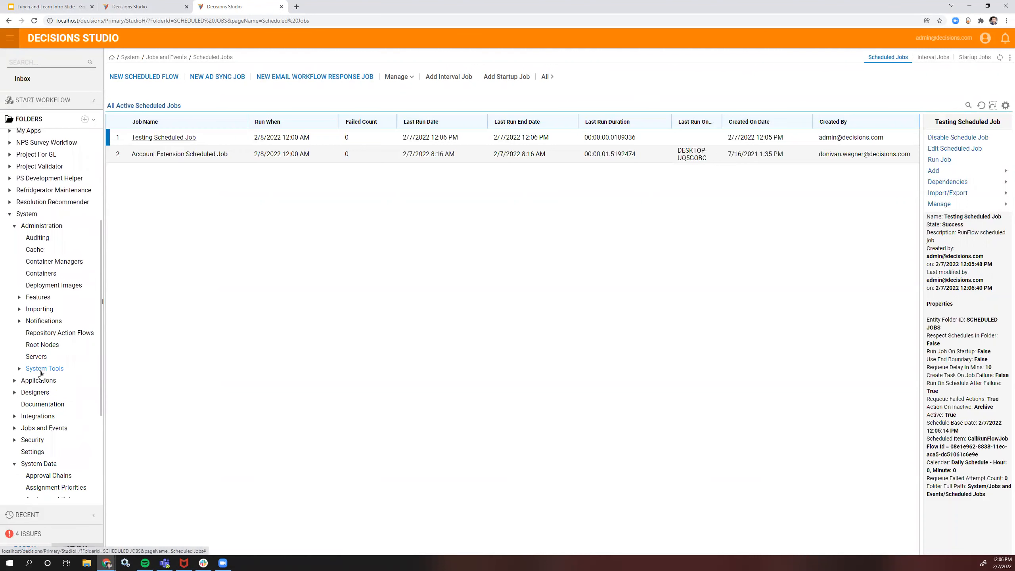
left_click(18, 368)
left_click(41, 416)
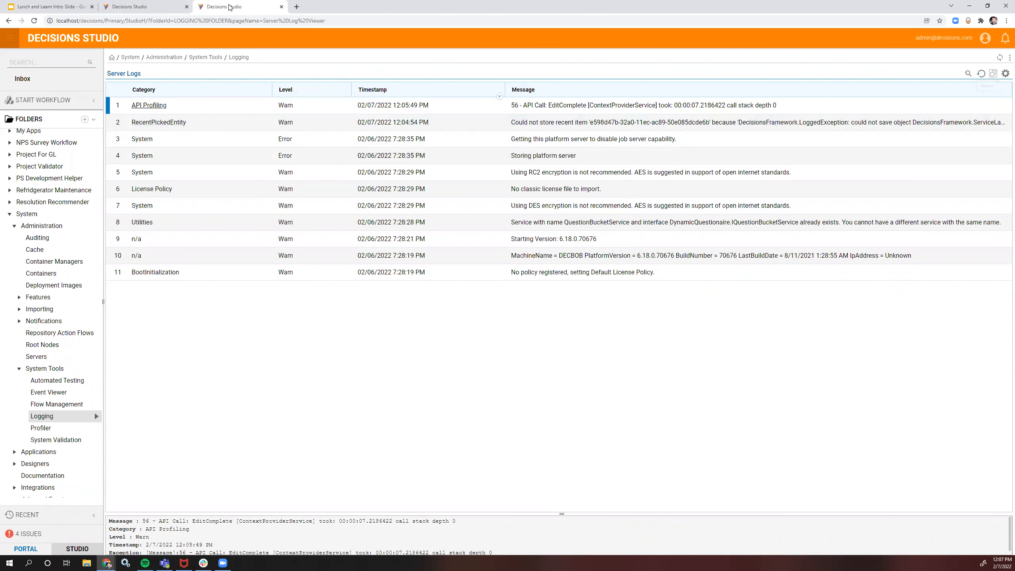
Step: Disconnect Create Data 1 from the end step in the Testing Scheduled Job's flow, then save the flow and the job
left_click(160, 8)
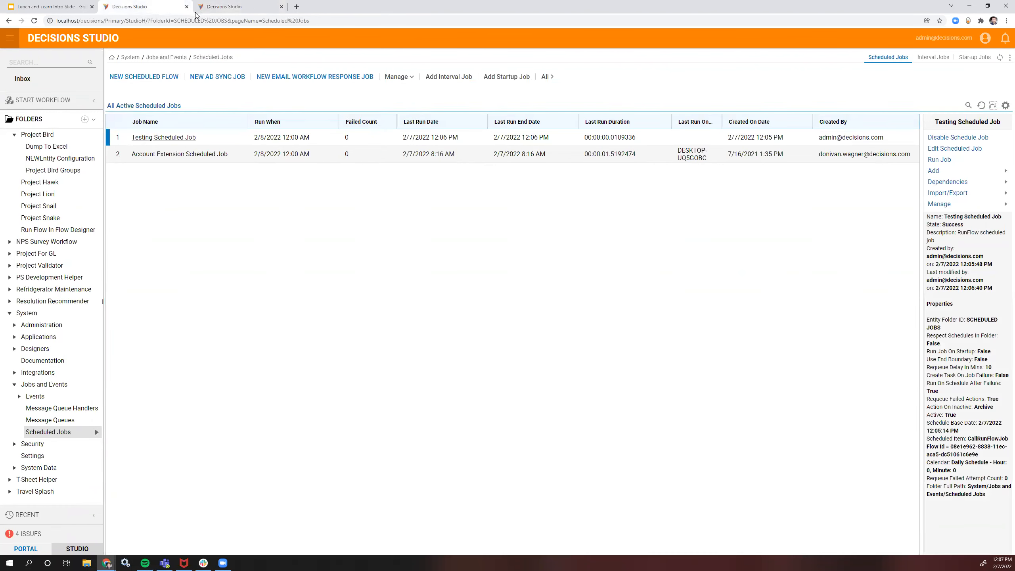
right_click(174, 140)
left_click(74, 118)
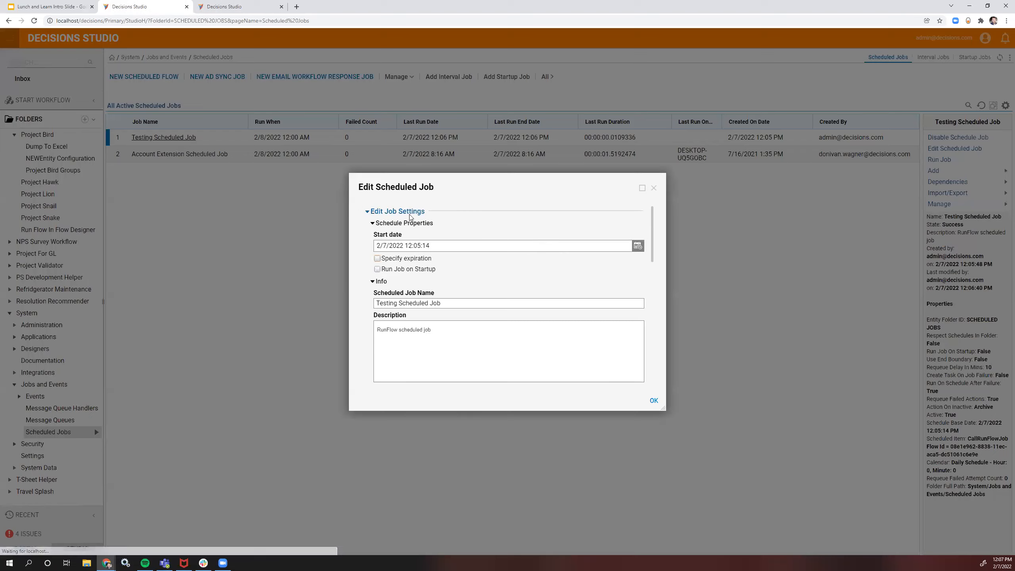
scroll(636, 352, "down", 3)
scroll(638, 367, "down", 5)
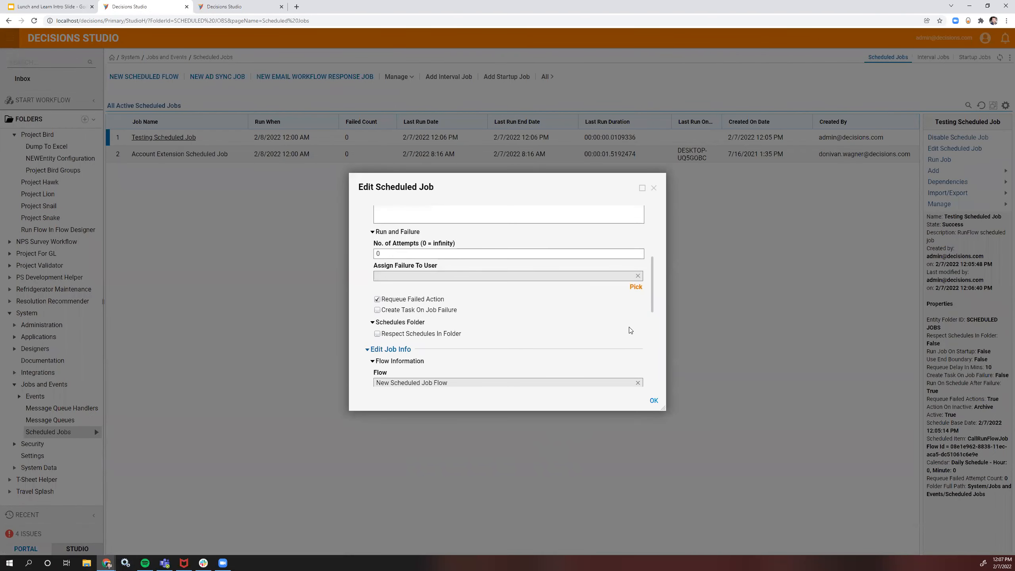
left_click(636, 316)
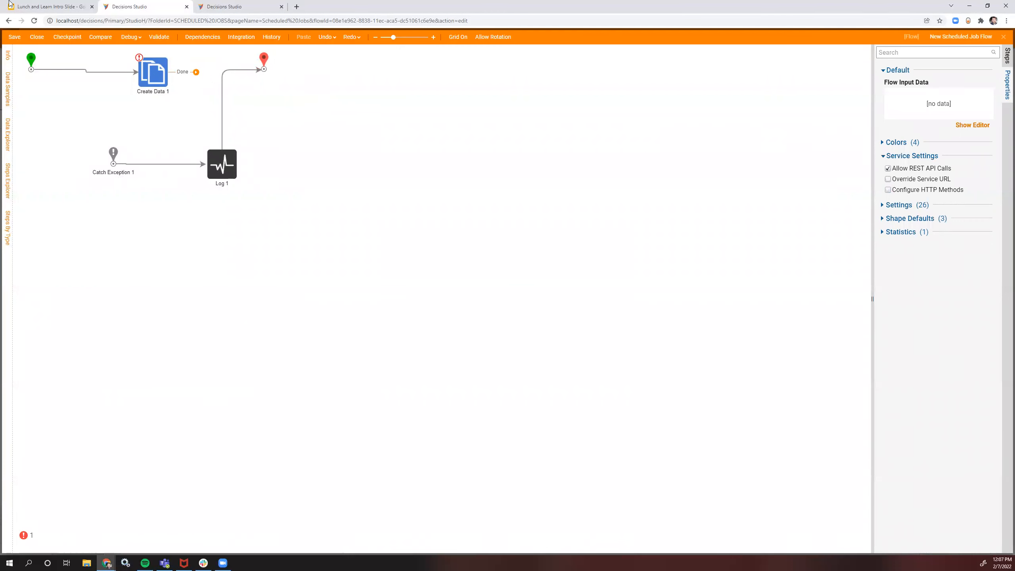
left_click(37, 37)
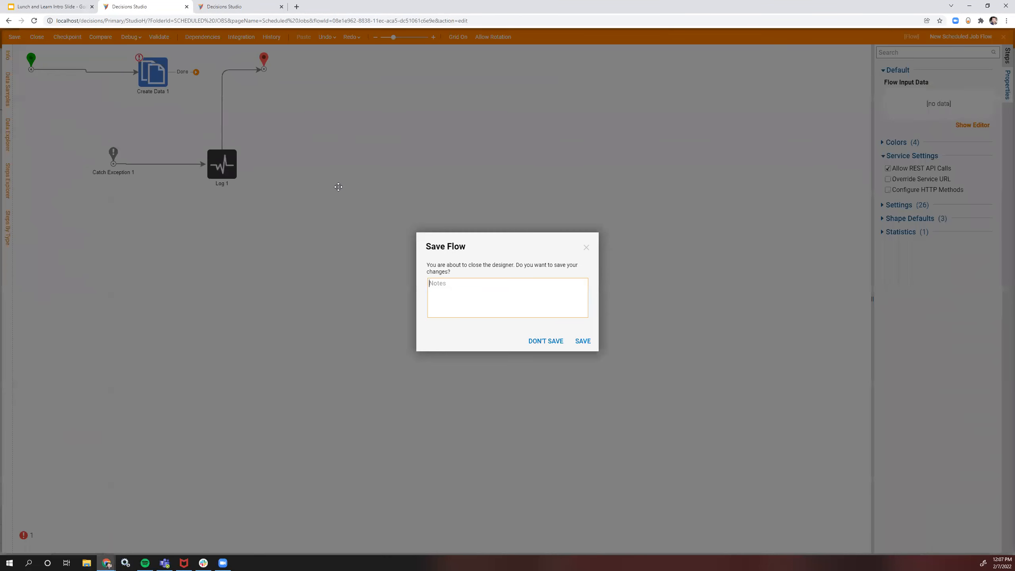
left_click(581, 341)
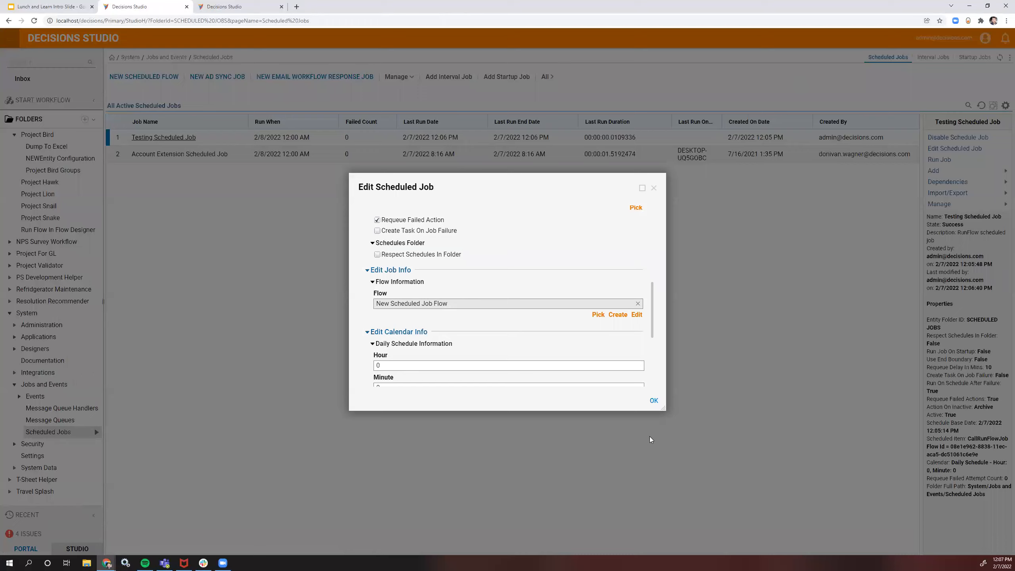
left_click(654, 400)
Step: Run the Testing Scheduled Job with the modified flow and refresh the server logs in the other browser tab
right_click(260, 143)
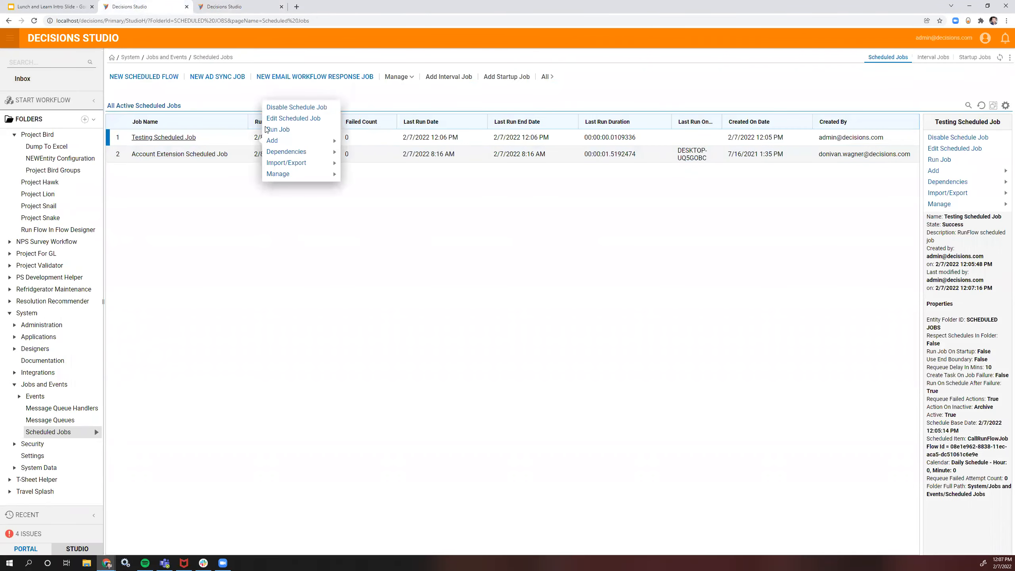
left_click(275, 129)
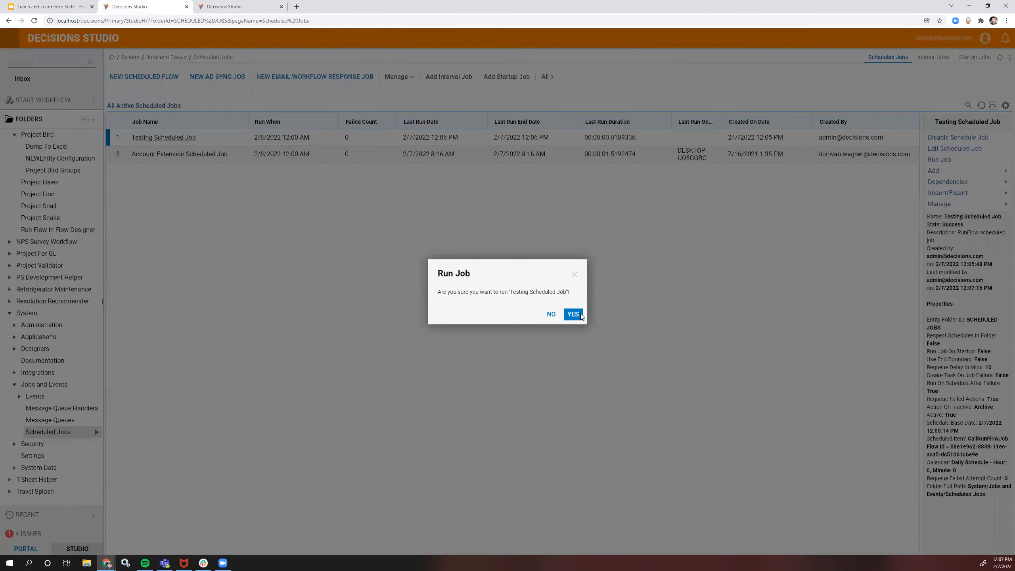
left_click(573, 314)
key("ctrl+Tab")
left_click(981, 74)
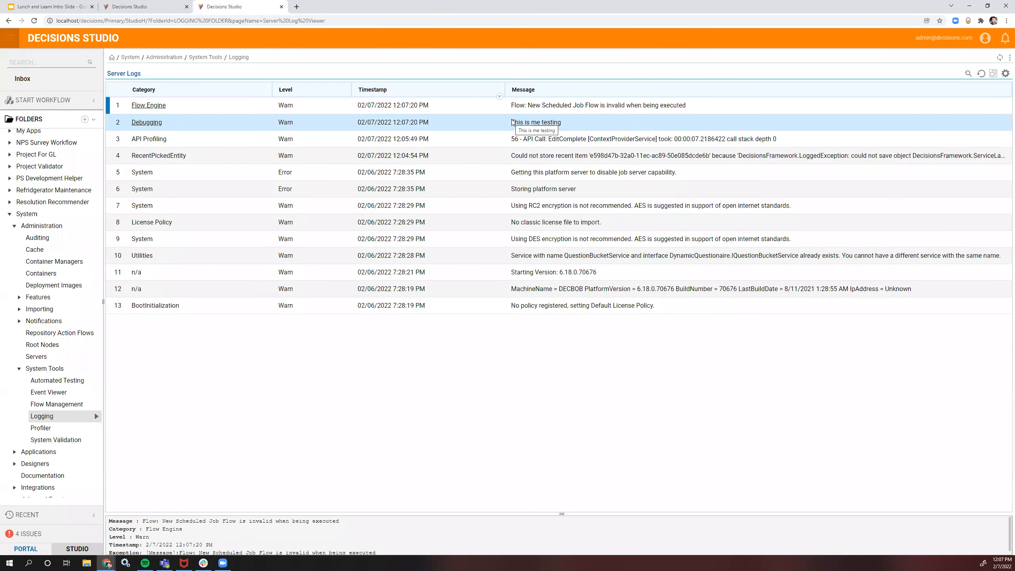
Step: Return to the scheduled jobs list and look at the Testing Scheduled Job's run and disable options without applying them
left_click(155, 13)
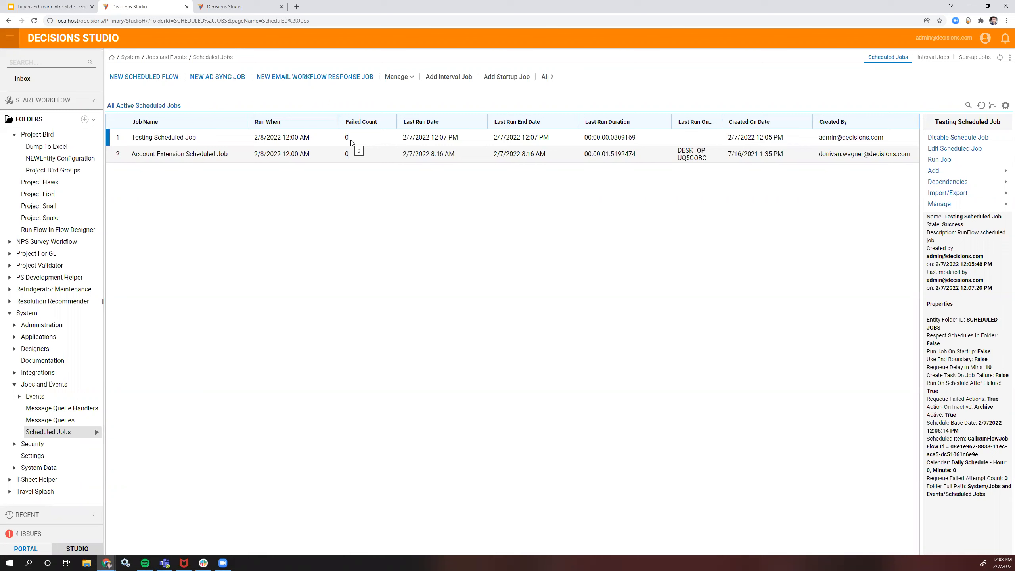
right_click(351, 143)
left_click(374, 128)
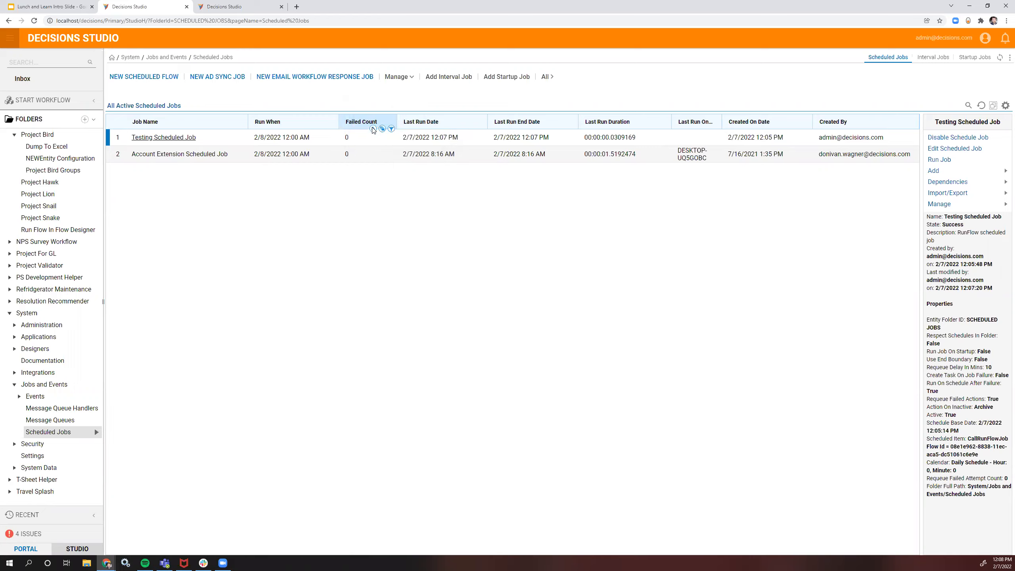
left_click(574, 276)
right_click(254, 141)
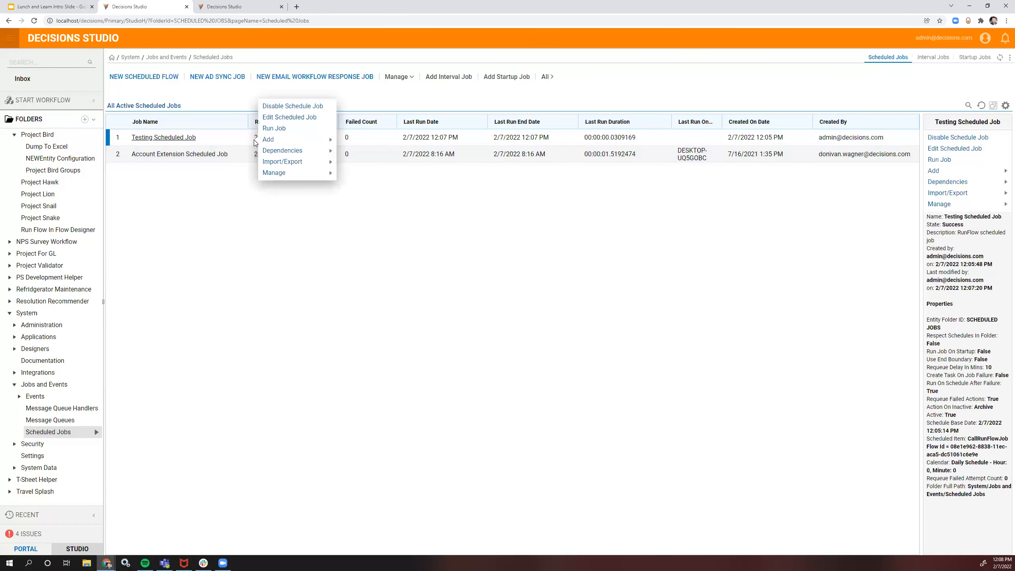
left_click(278, 110)
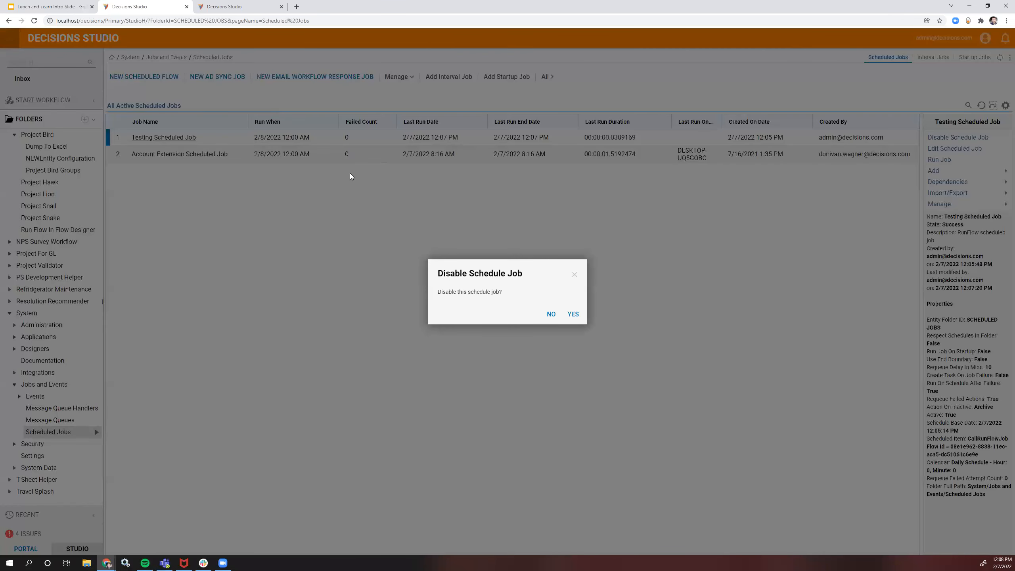
left_click(574, 274)
Step: Review the Testing Scheduled Job's schedule, flow and calendar settings, then close them
right_click(283, 137)
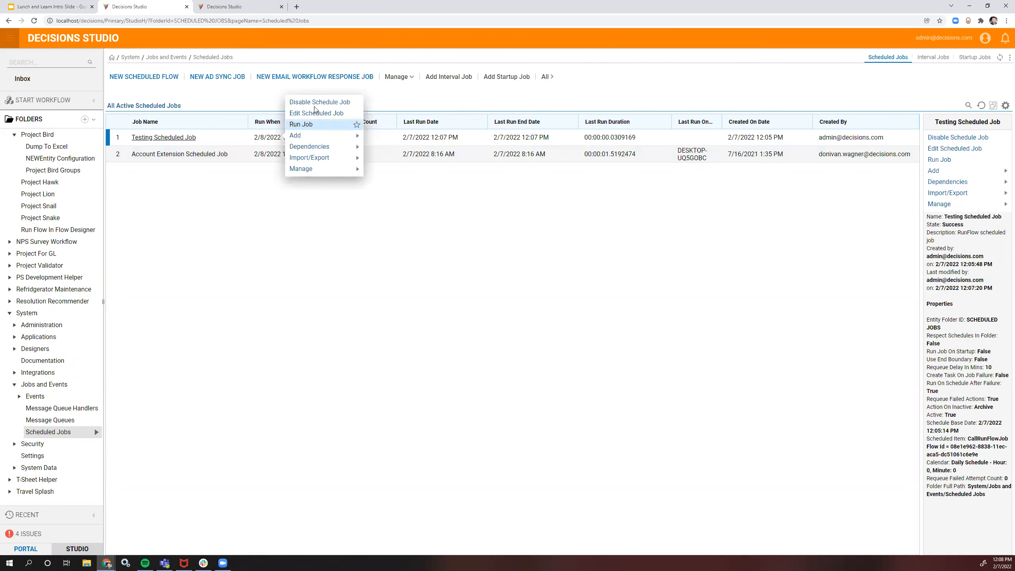
left_click(316, 113)
scroll(616, 280, "down", 10)
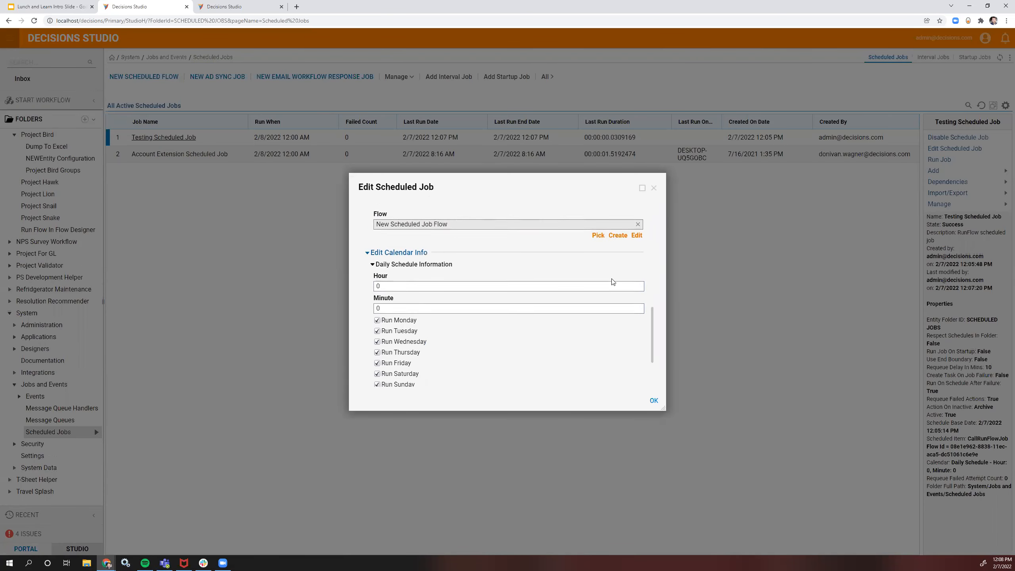
scroll(615, 279, "up", 10)
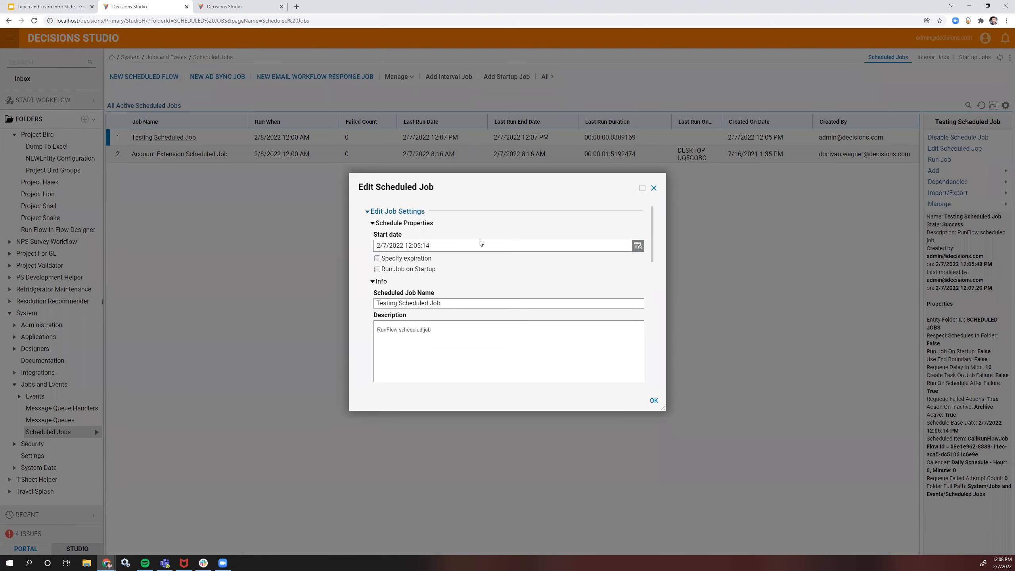
left_click(654, 188)
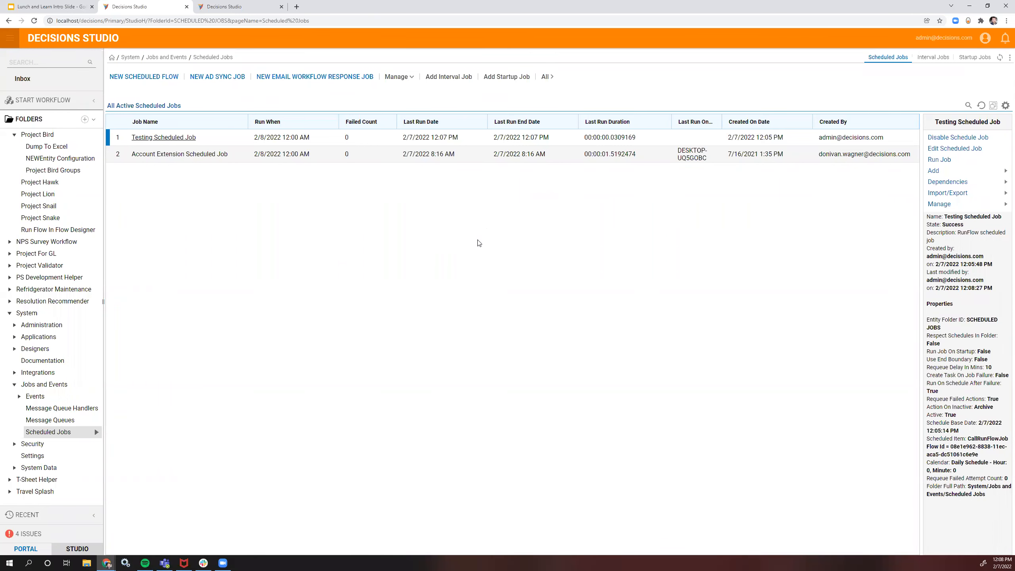
Step: Reopen the Testing Scheduled Job's settings and open its New Scheduled Job Flow for editing
right_click(187, 138)
mouse_move(117, 132)
left_click(80, 115)
scroll(591, 248, "down", 2)
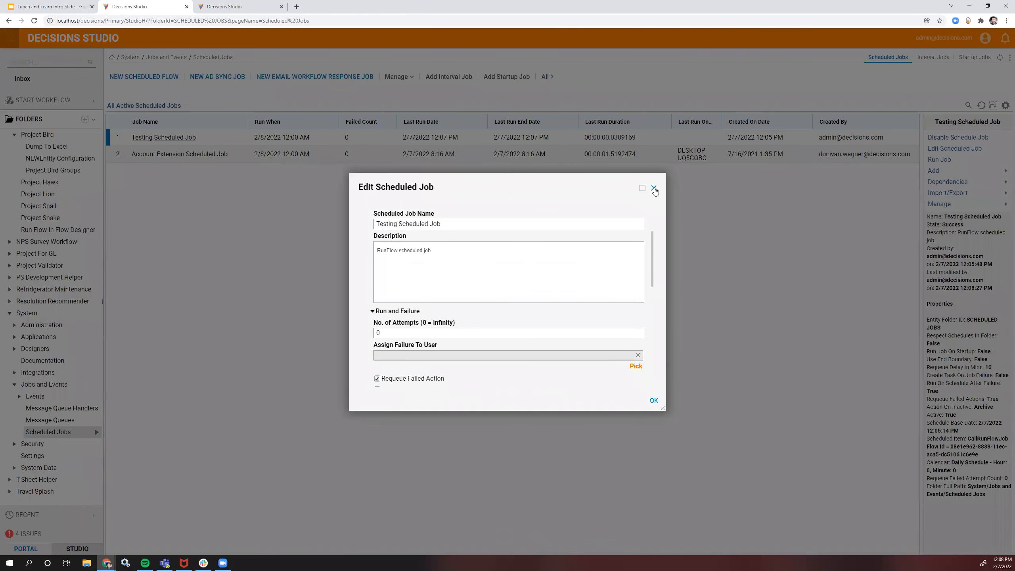
scroll(625, 300, "down", 4)
scroll(625, 301, "down", 1)
left_click(637, 291)
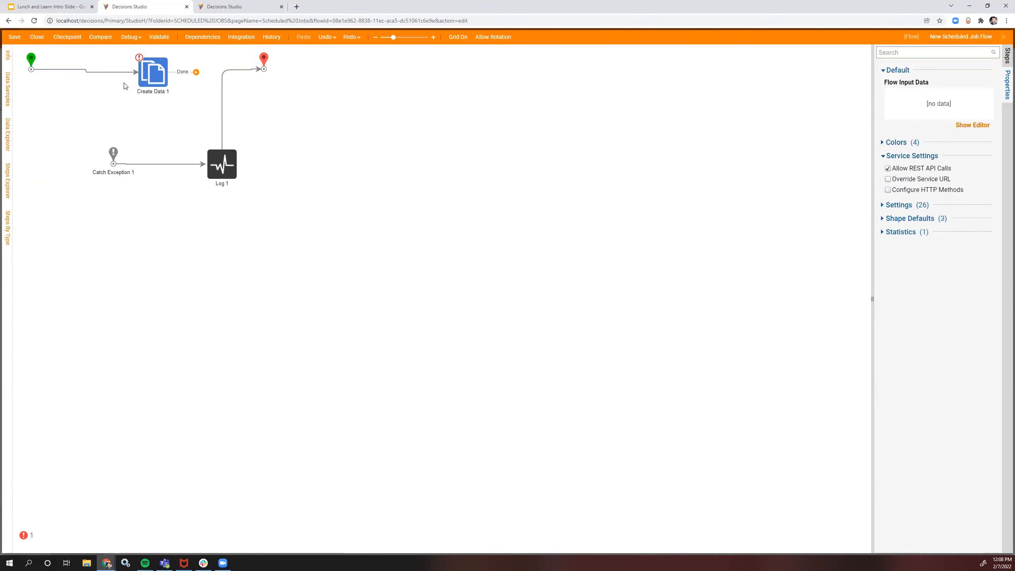
Step: Replace the Create Data 1 step with a Fetch Entities step and connect its Results outcome to the end step
left_click(1007, 55)
left_click(974, 50)
type("fetch")
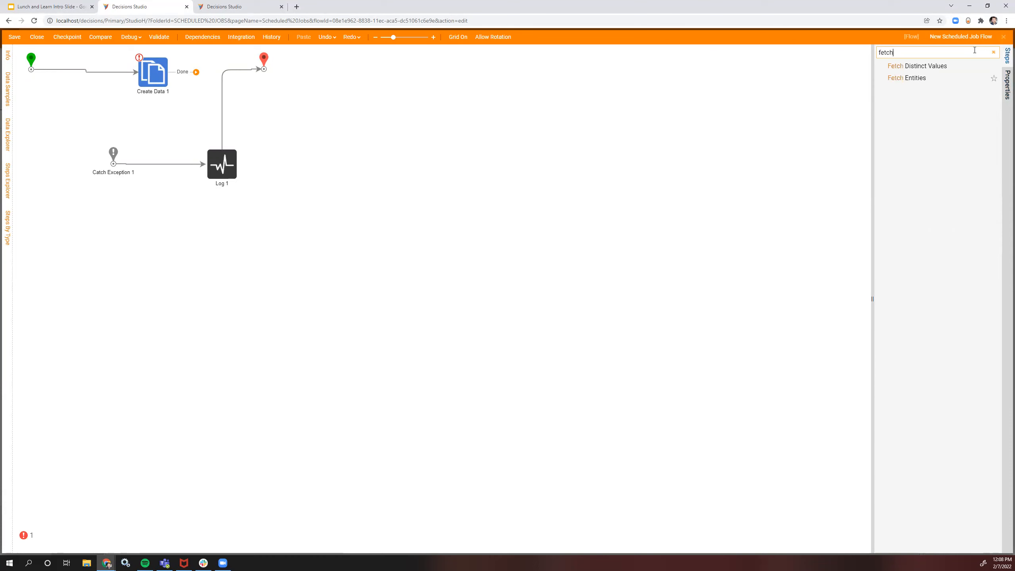
left_click_drag(906, 78, 138, 74)
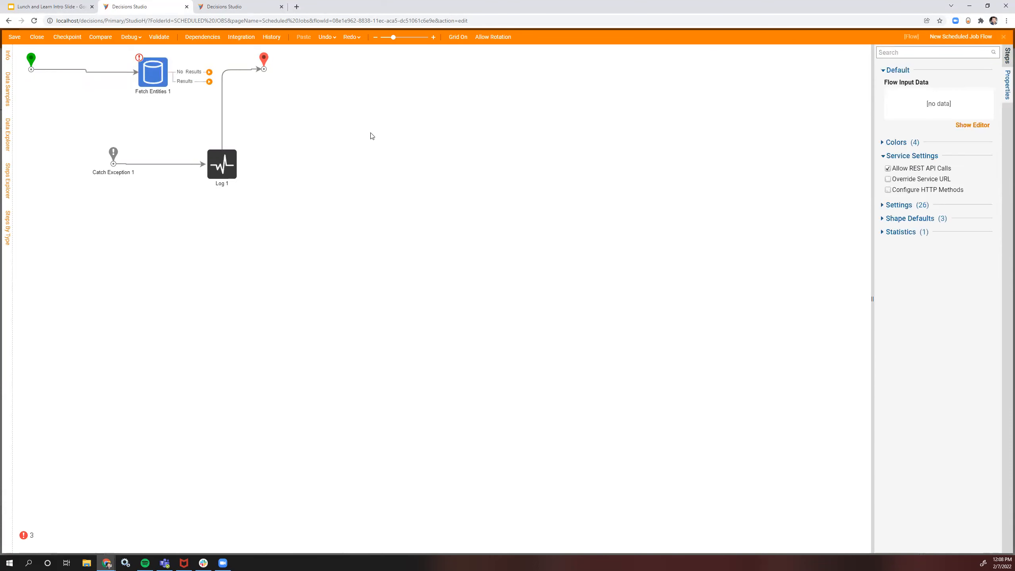
left_click_drag(209, 82, 264, 69)
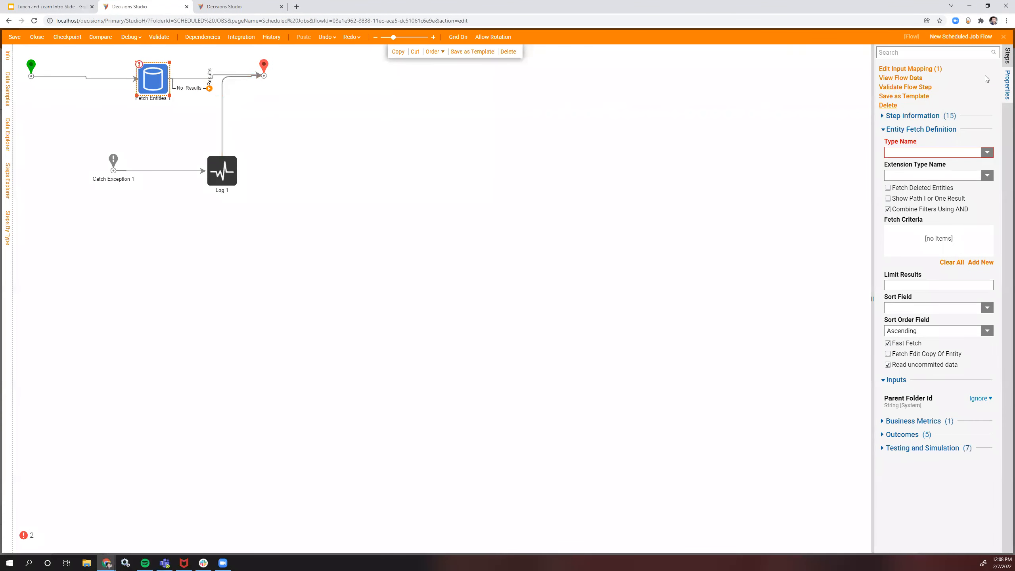
Step: Set the Fetch Entities step's type name to Account from DecisionsFramework
left_click(985, 154)
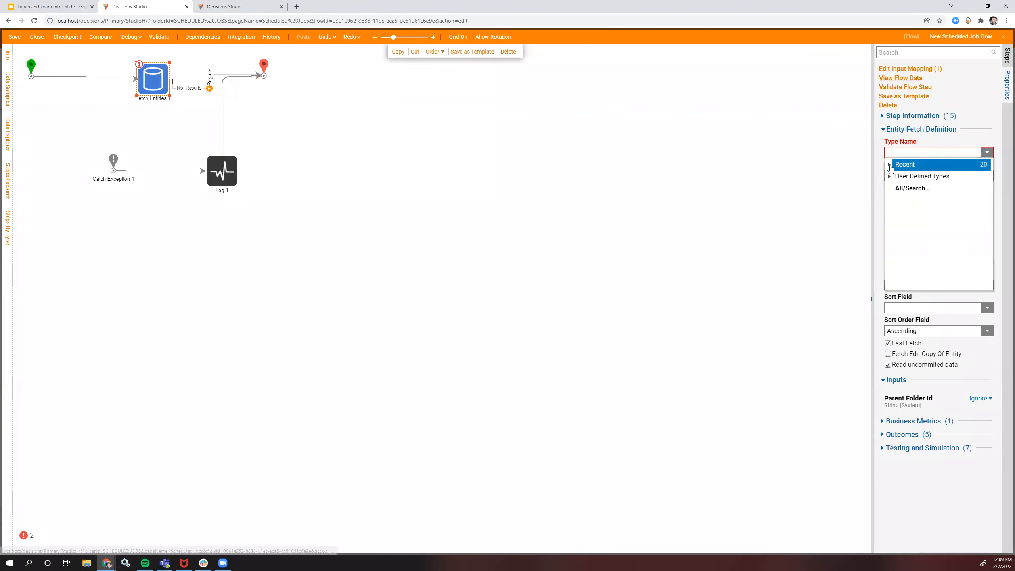
scroll(925, 196, "down", 5)
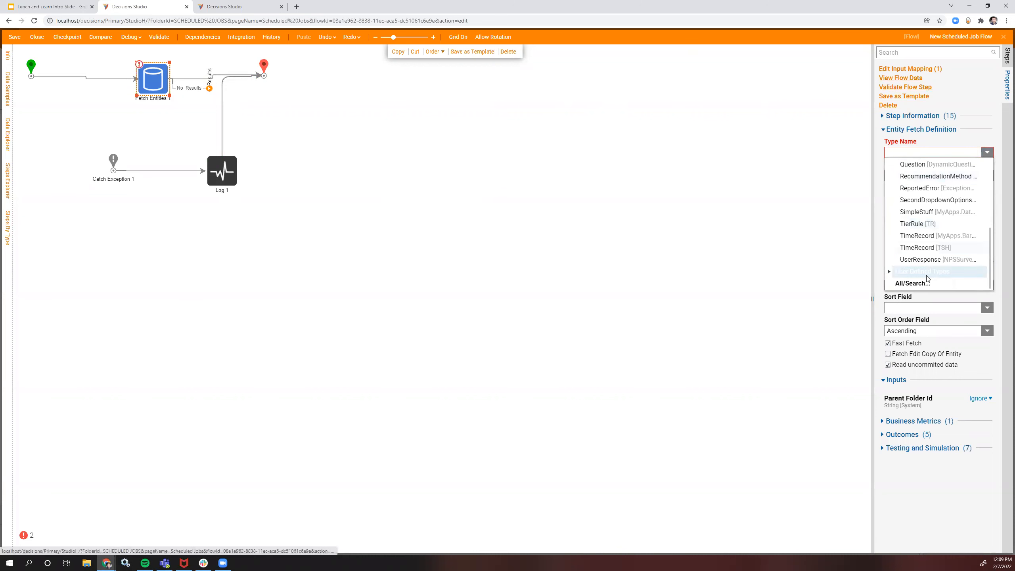
left_click(926, 283)
type("Account")
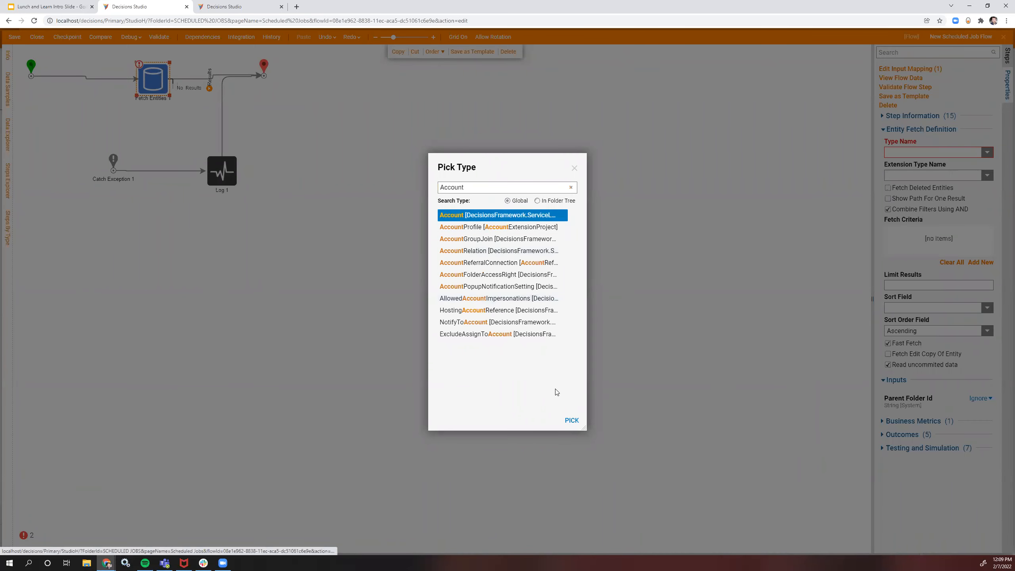
left_click(570, 420)
Step: Add a fetch criterion to the Fetch Entities step on the emailAddress field with the Equals match type
left_click(980, 263)
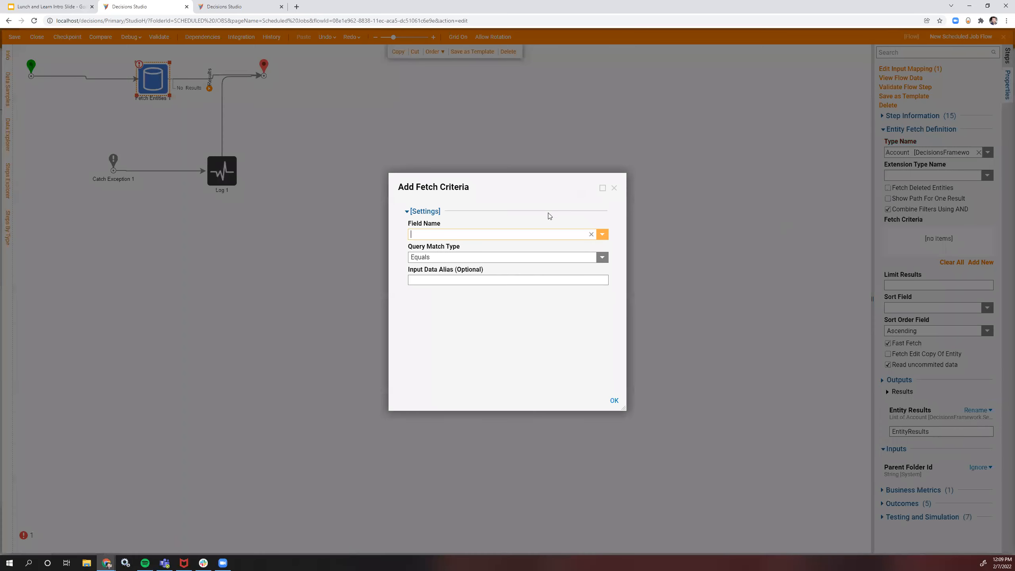
left_click(602, 234)
scroll(468, 300, "down", 10)
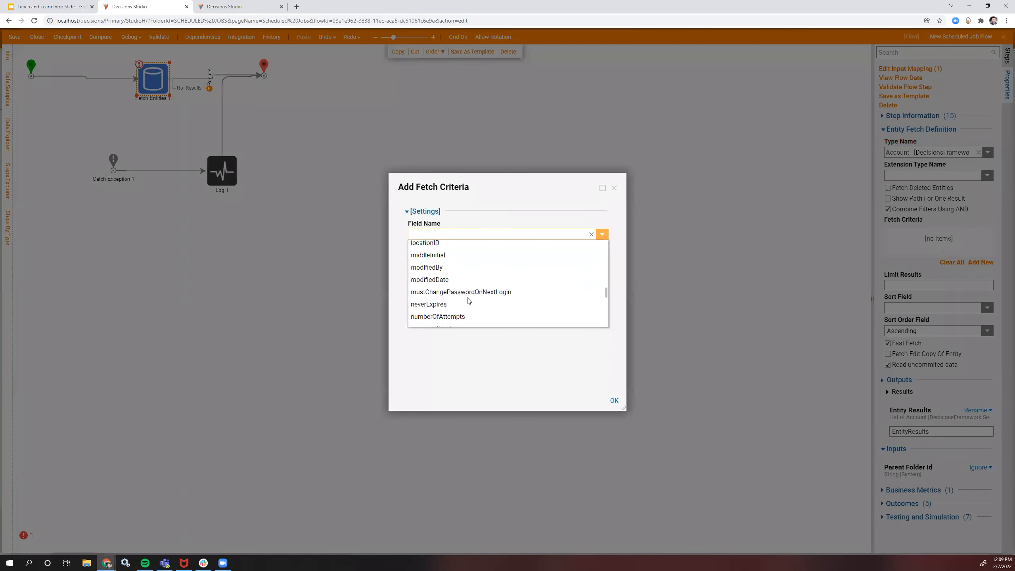
scroll(468, 301, "up", 8)
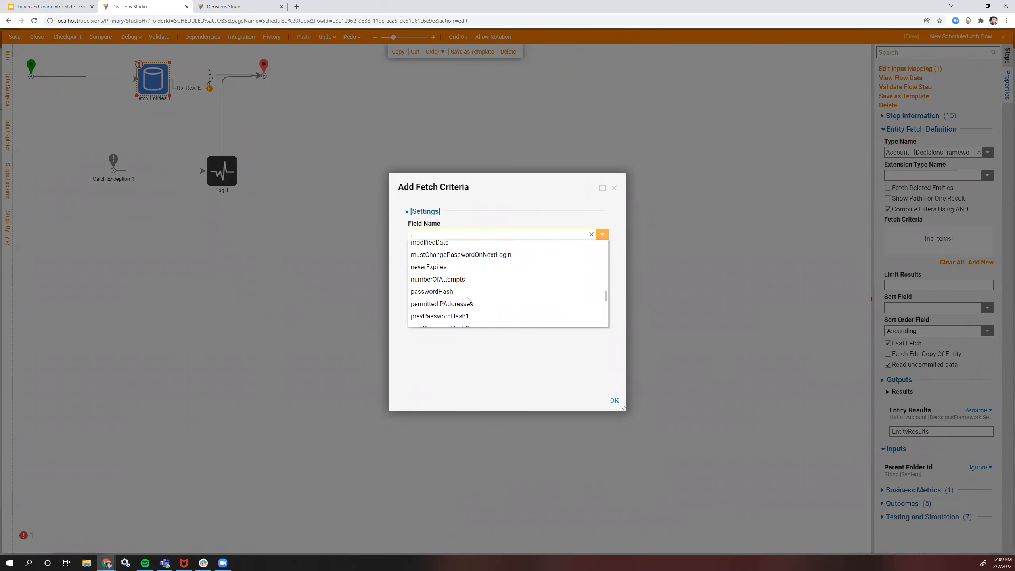
scroll(468, 300, "up", 4)
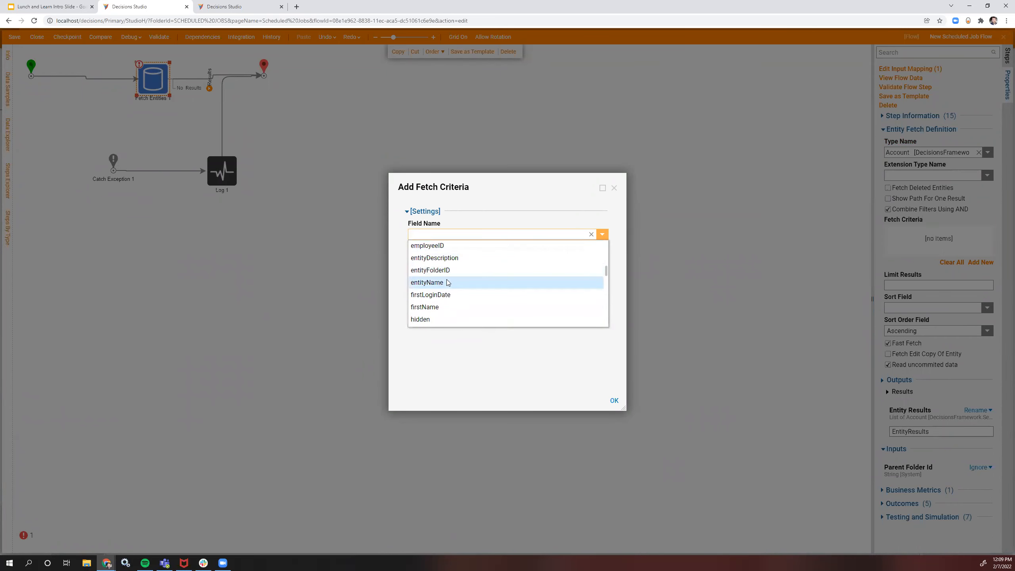
scroll(449, 308, "up", 2)
left_click(449, 313)
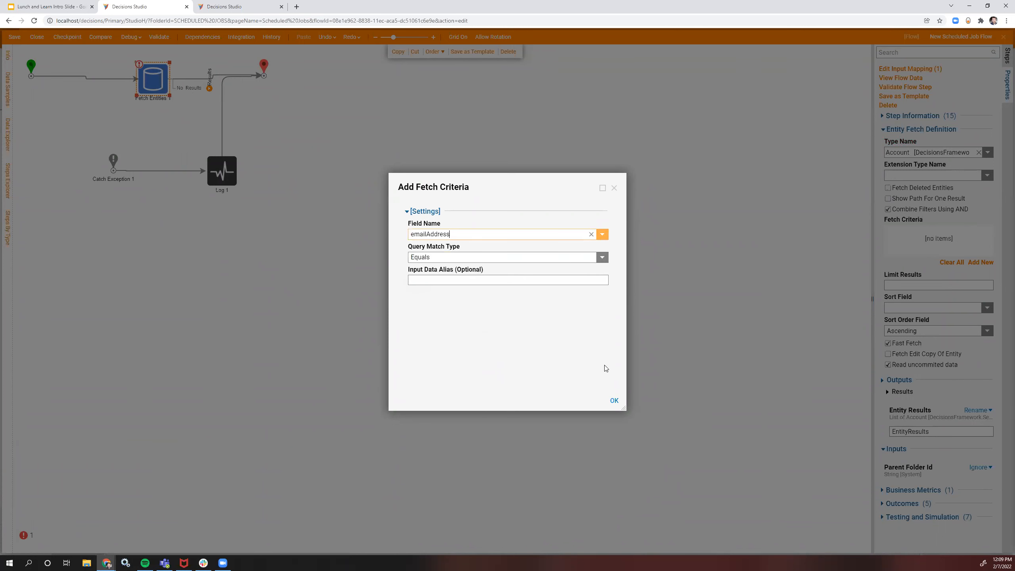
left_click(614, 400)
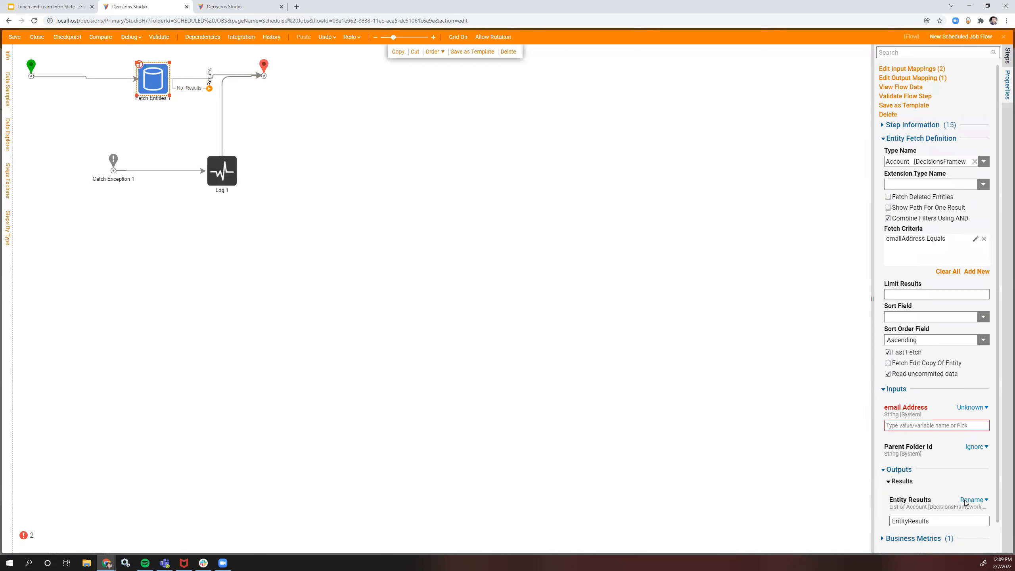
left_click(975, 239)
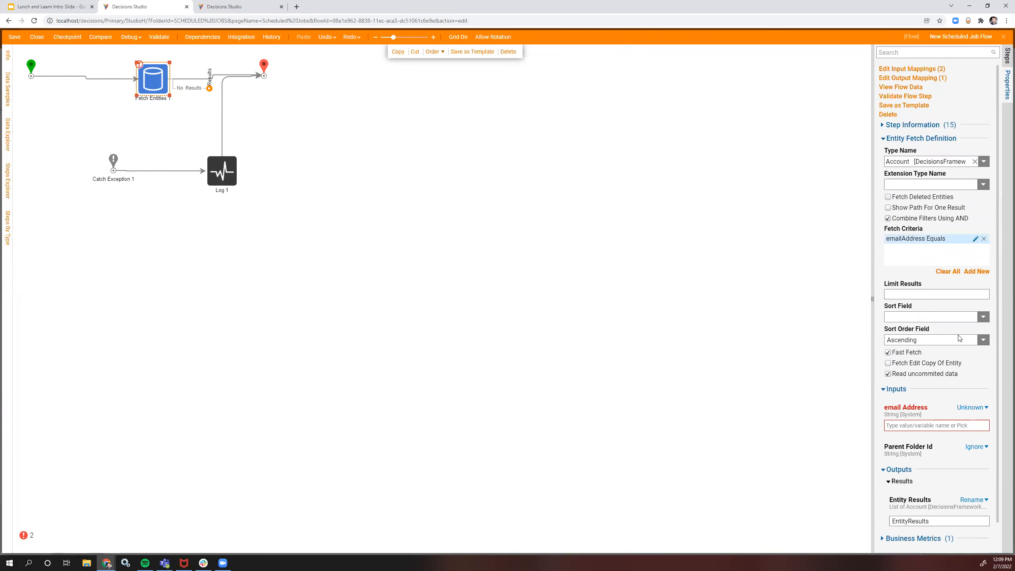
Step: Map the Fetch Entities step's email Address input to the constant "Pancake"
left_click(970, 407)
left_click(902, 374)
left_click(954, 432)
type("Records")
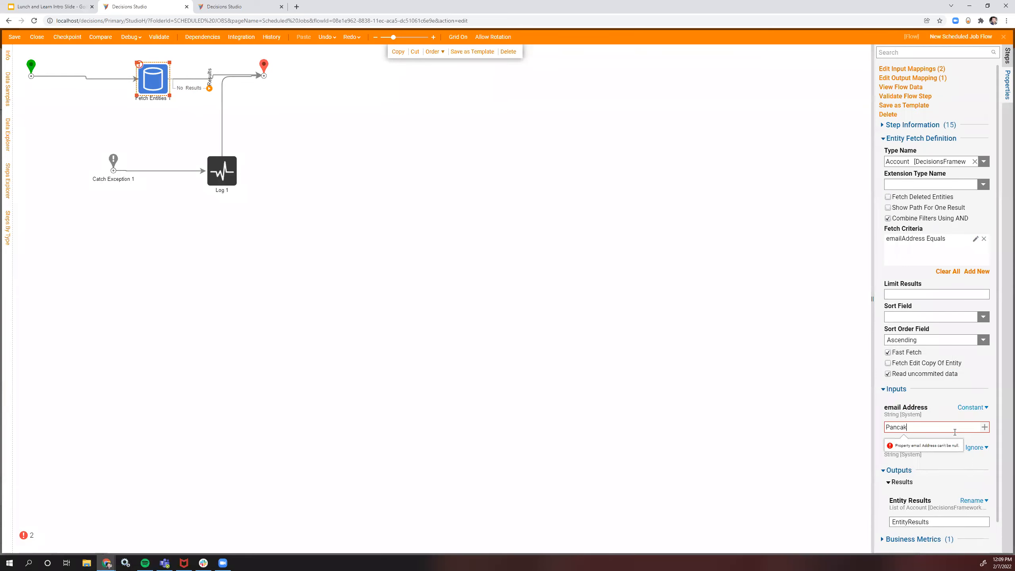
left_click(719, 310)
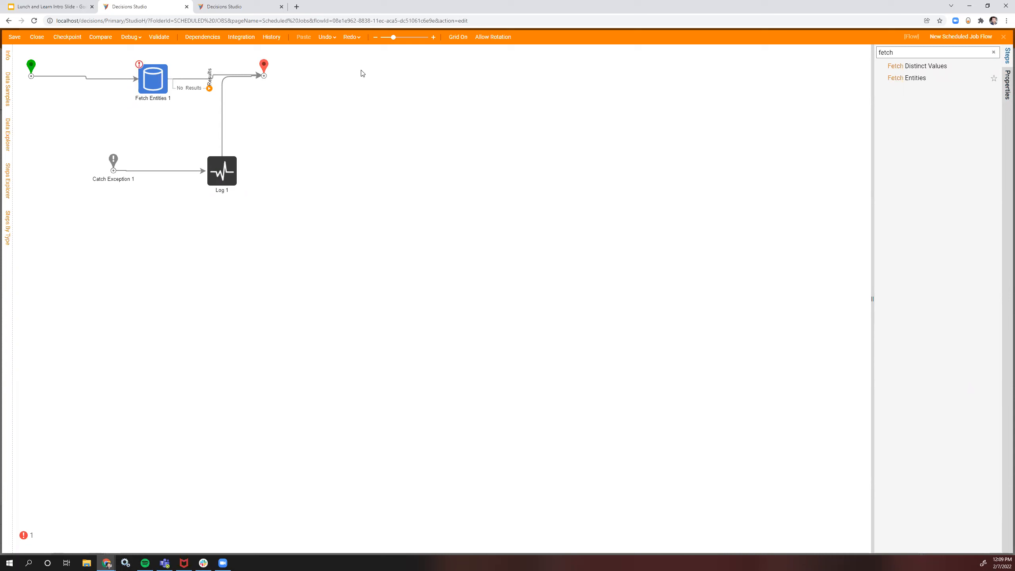
Step: Add a Throw Exception step on the No Results outcome of Fetch Entities 1
double_click(906, 58)
key("BackSpace")
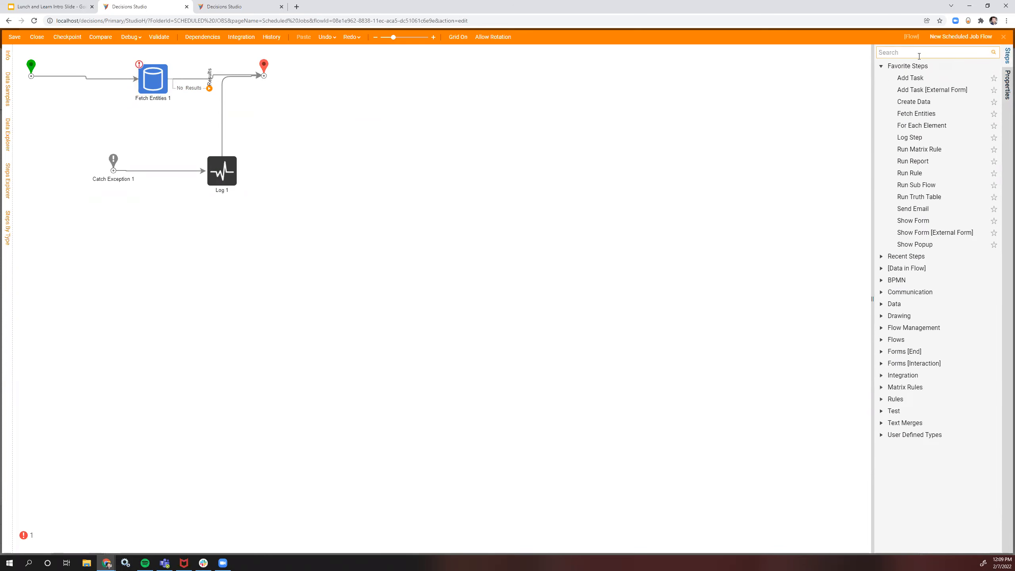
type("throw")
left_click_drag(911, 101, 201, 126)
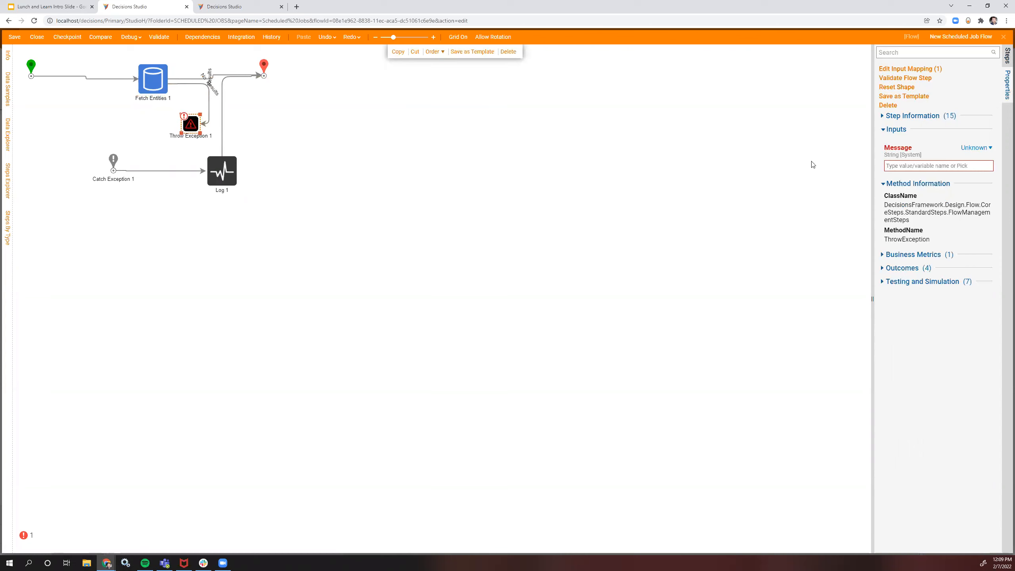
Step: Set the Throw Exception step's message to the constant "No Emails Named Pancake"
left_click(976, 147)
left_click(904, 113)
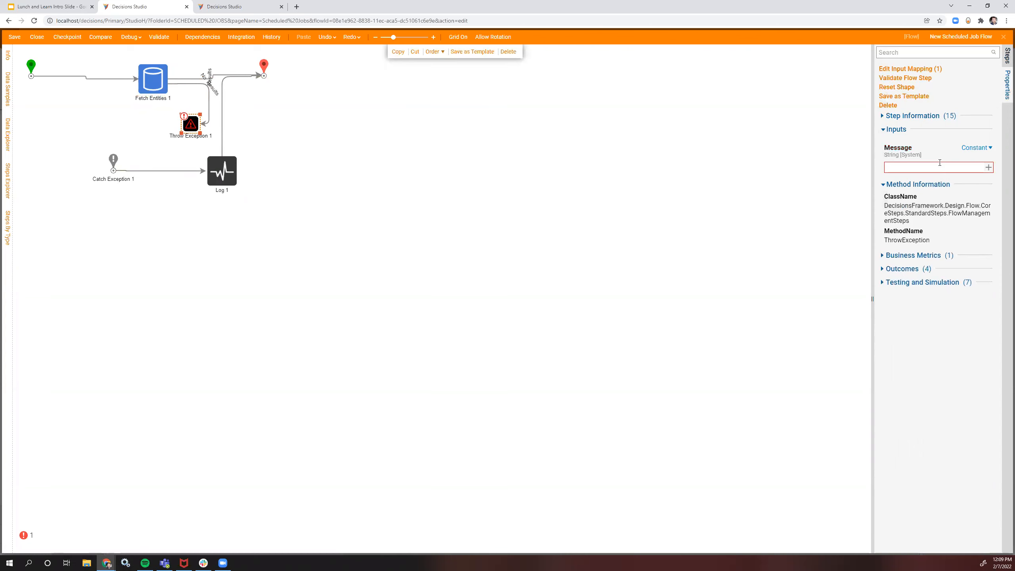
type("No Ema")
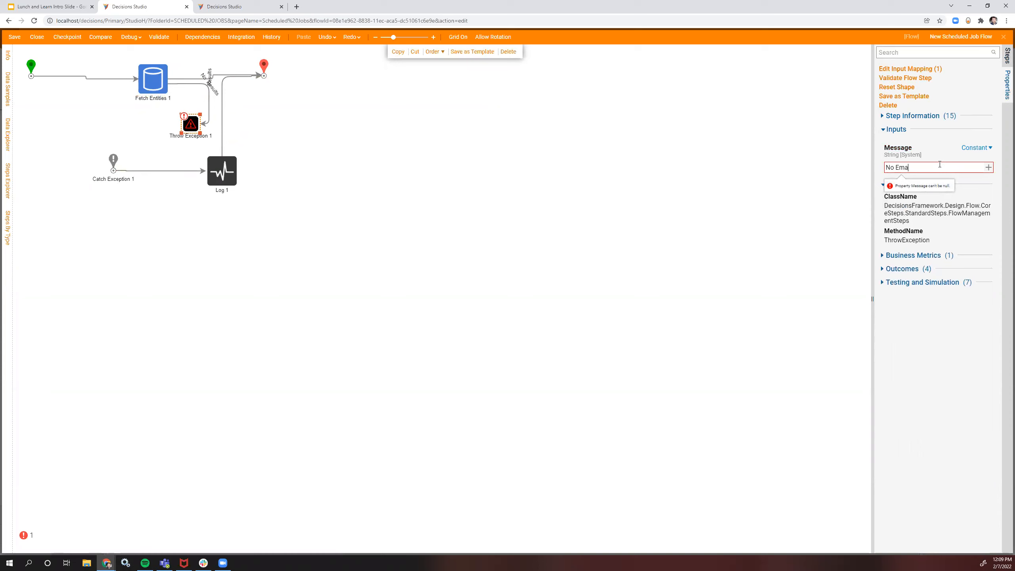
type("ils Named Pancake")
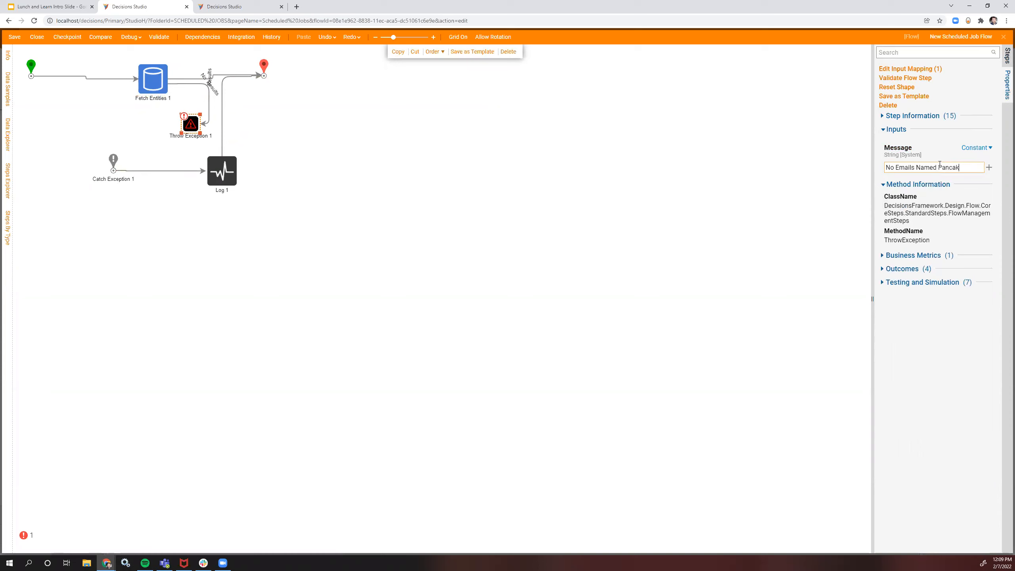
left_click(548, 211)
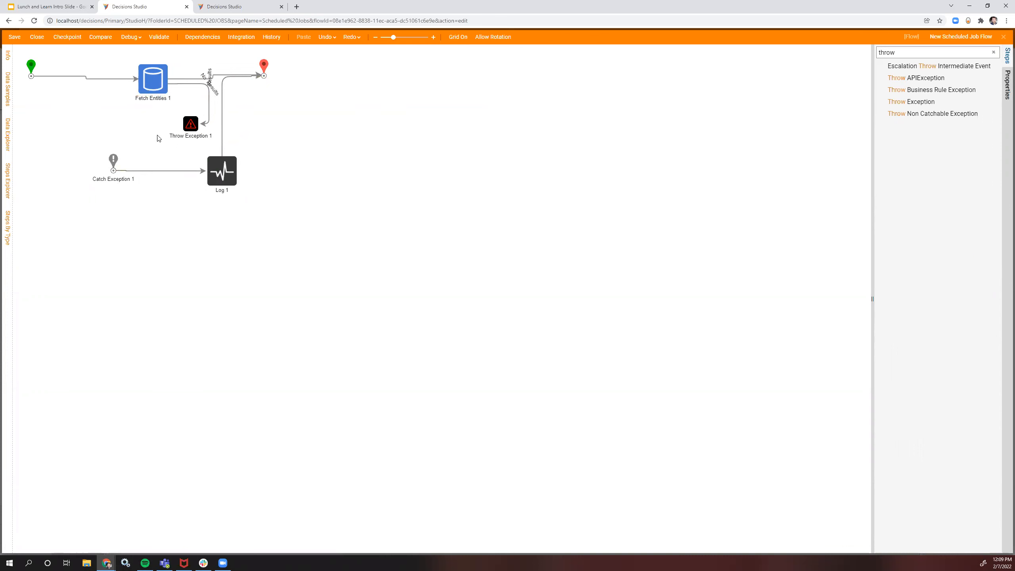
Step: Add the Exception Message below the existing text in Log 1's merged value, then save the flow and the job
left_click(113, 160)
left_click(224, 167)
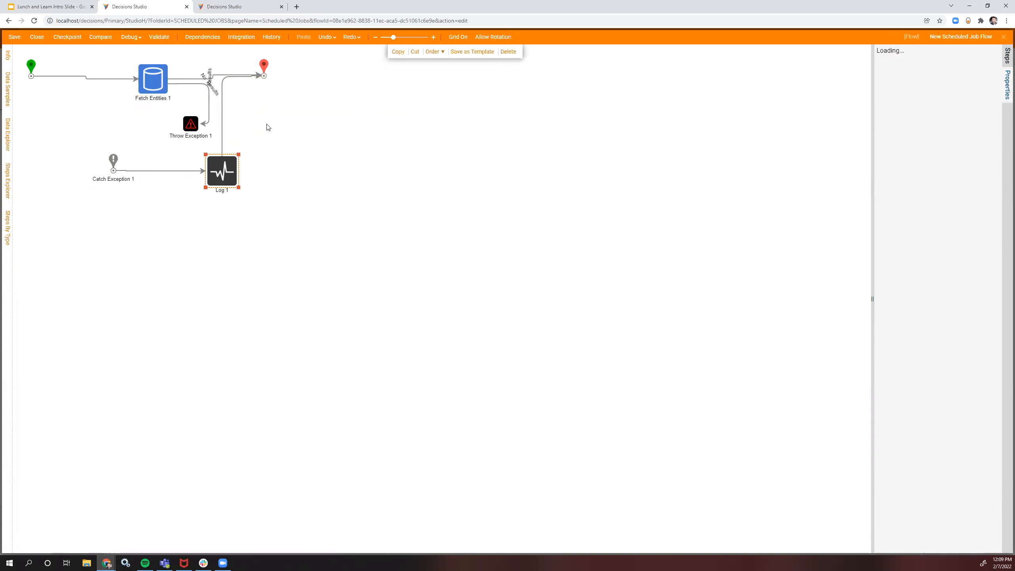
left_click(37, 37)
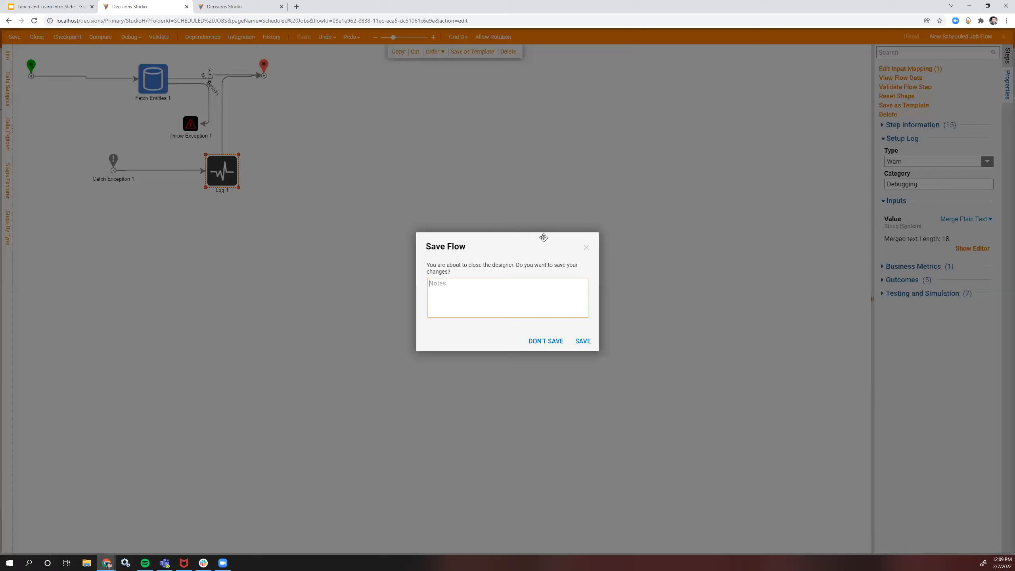
left_click(586, 248)
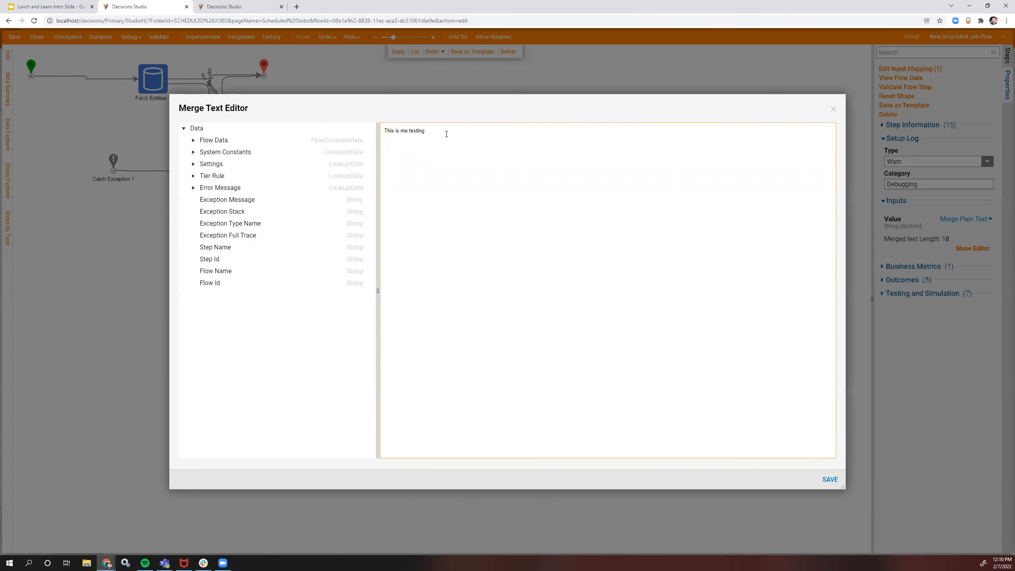
left_click(355, 201)
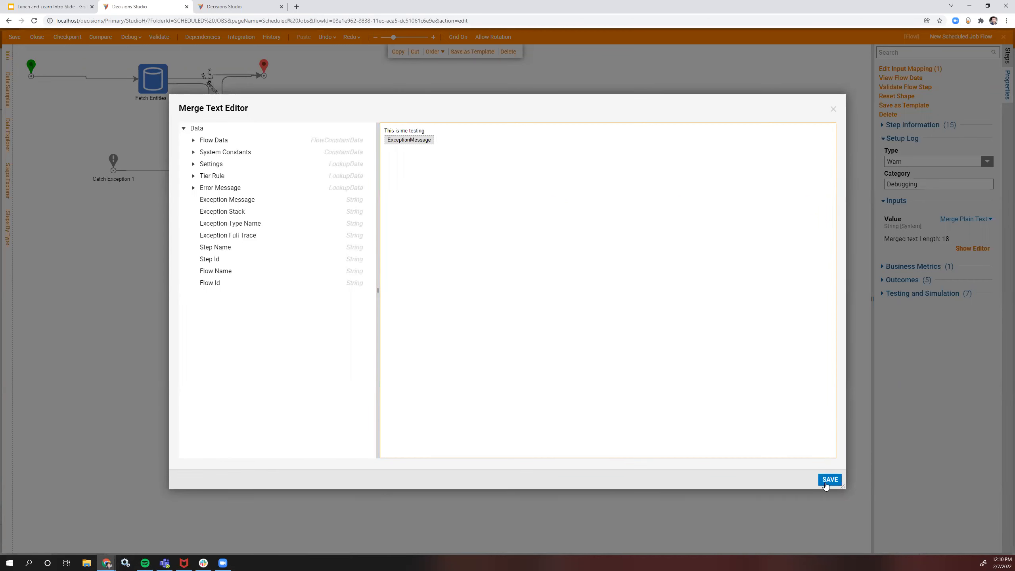
left_click(829, 479)
left_click(340, 181)
left_click(37, 37)
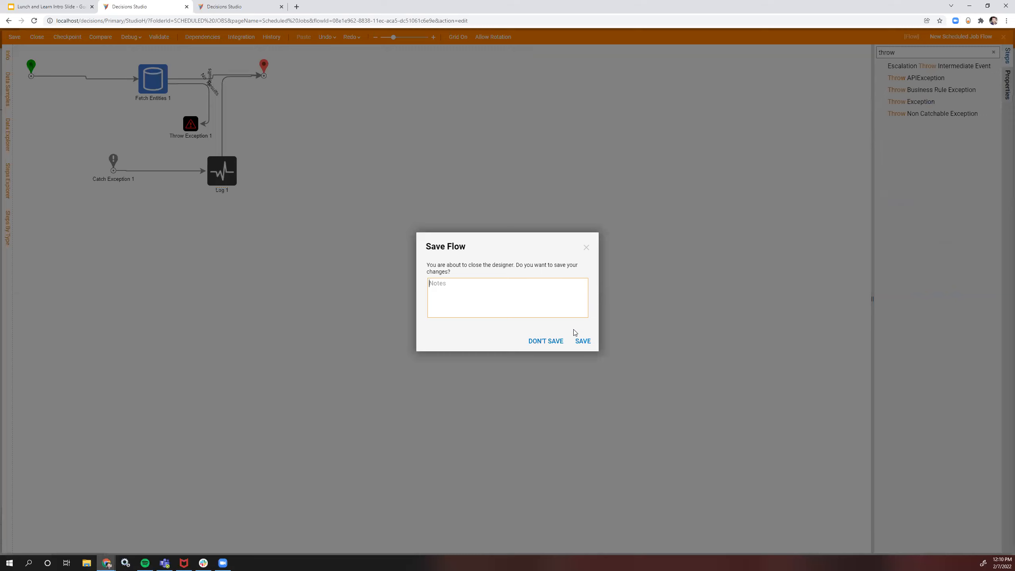
left_click(579, 340)
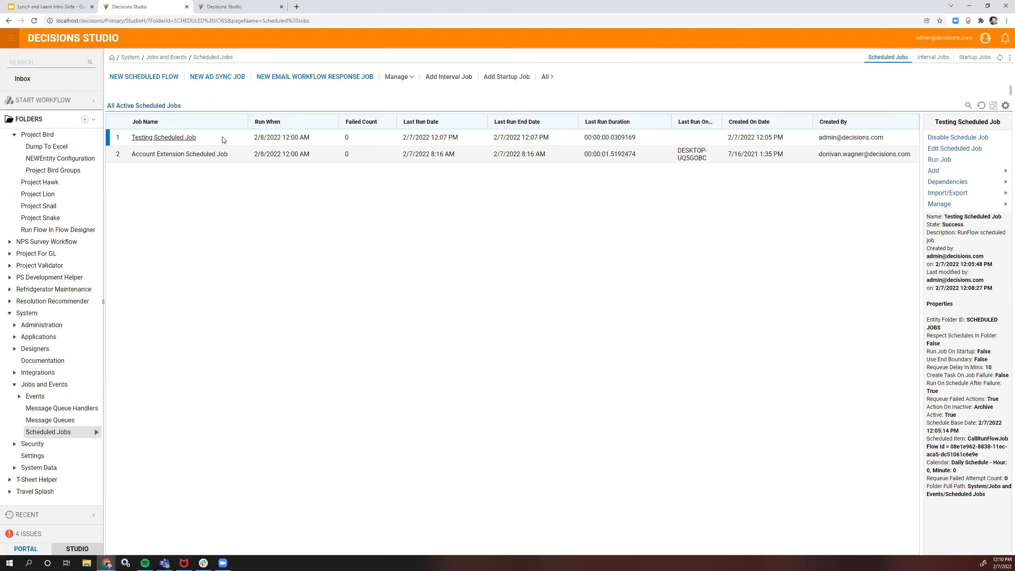
Step: Run the Testing Scheduled Job manually and confirm the run
right_click(222, 137)
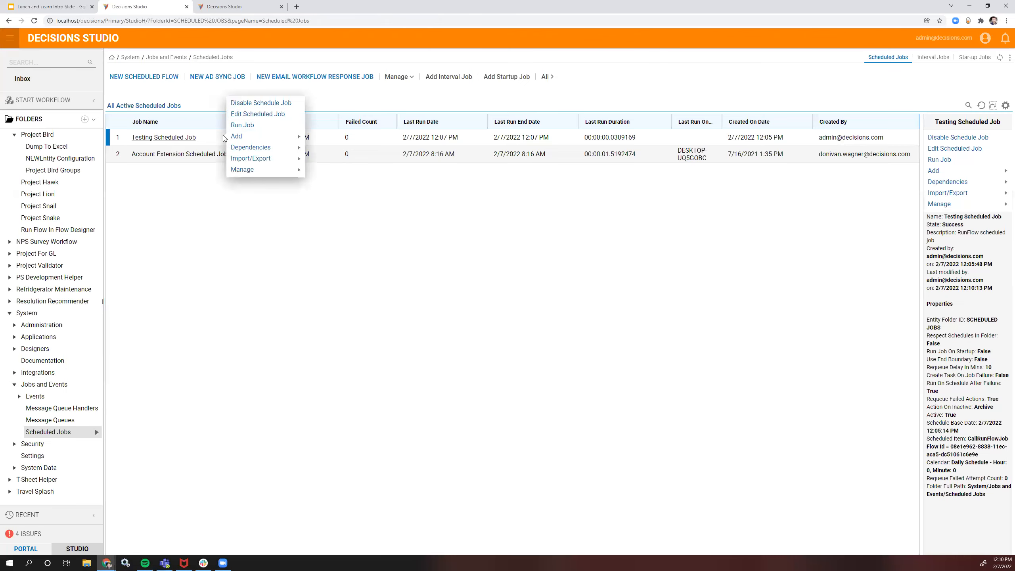
left_click(259, 126)
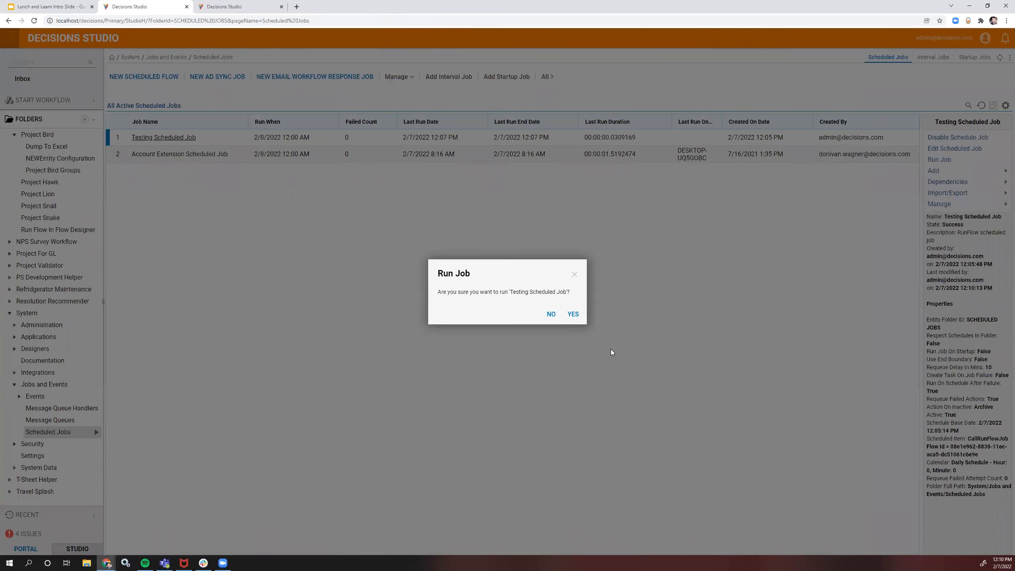
left_click(573, 314)
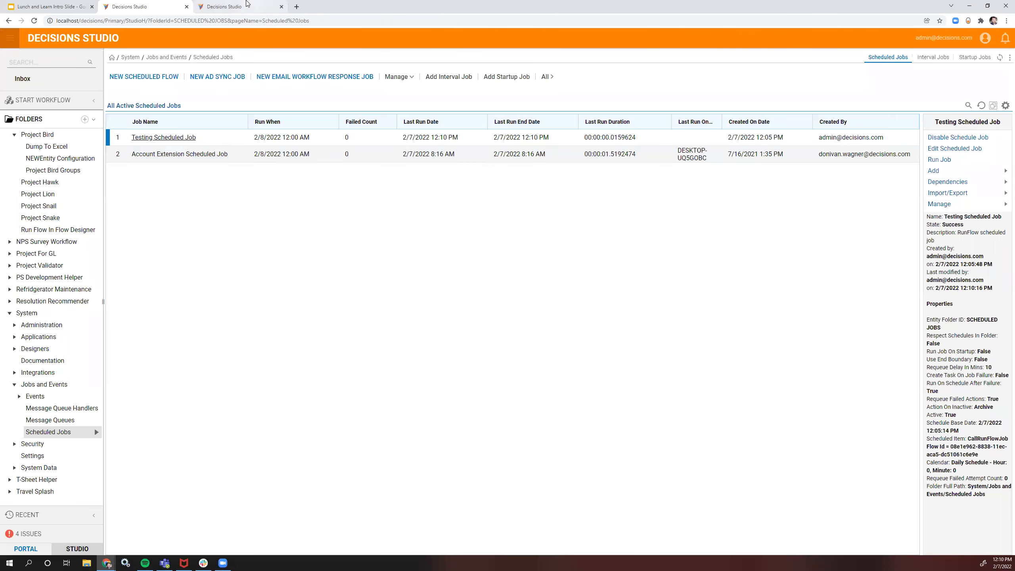
Step: Refresh the server logs and enlarge the details area to examine the newest Debugging entry
left_click(220, 6)
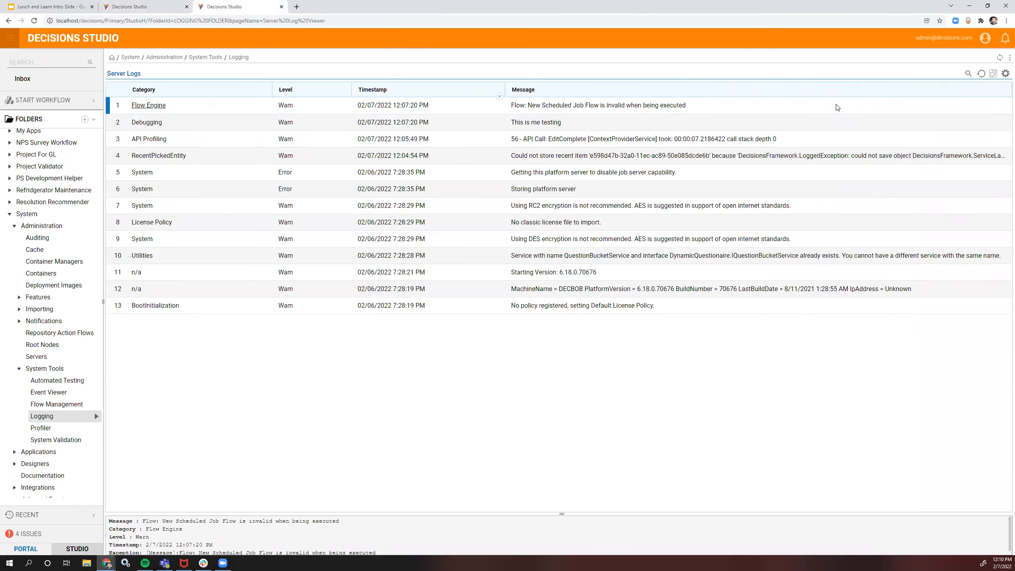
left_click(981, 74)
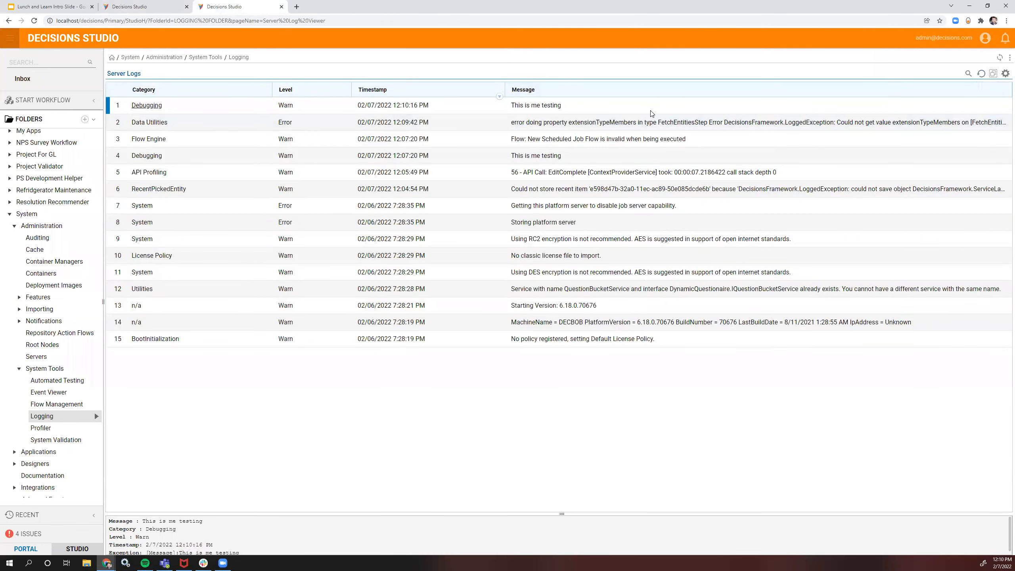
left_click_drag(364, 513, 367, 418)
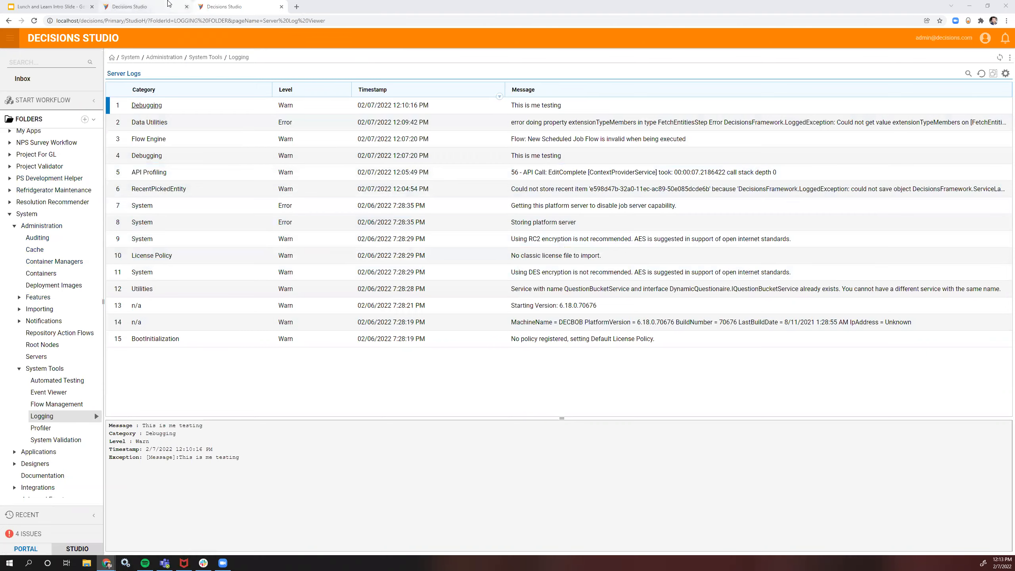
Step: Create a default flow named "Search for B" in the Project Bird folder
left_click(169, 6)
scroll(44, 256, "up", 3)
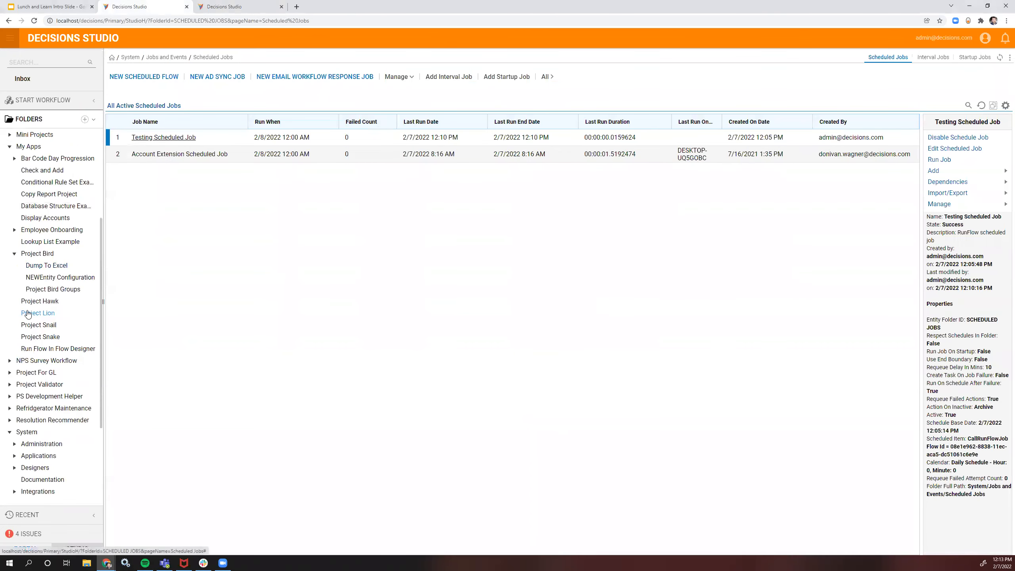
left_click(37, 254)
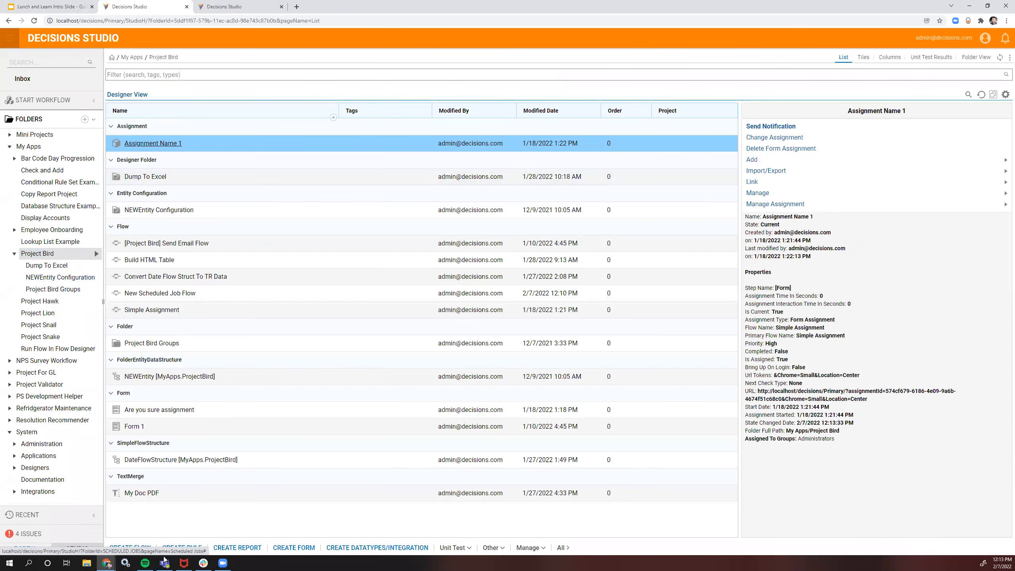
left_click(140, 549)
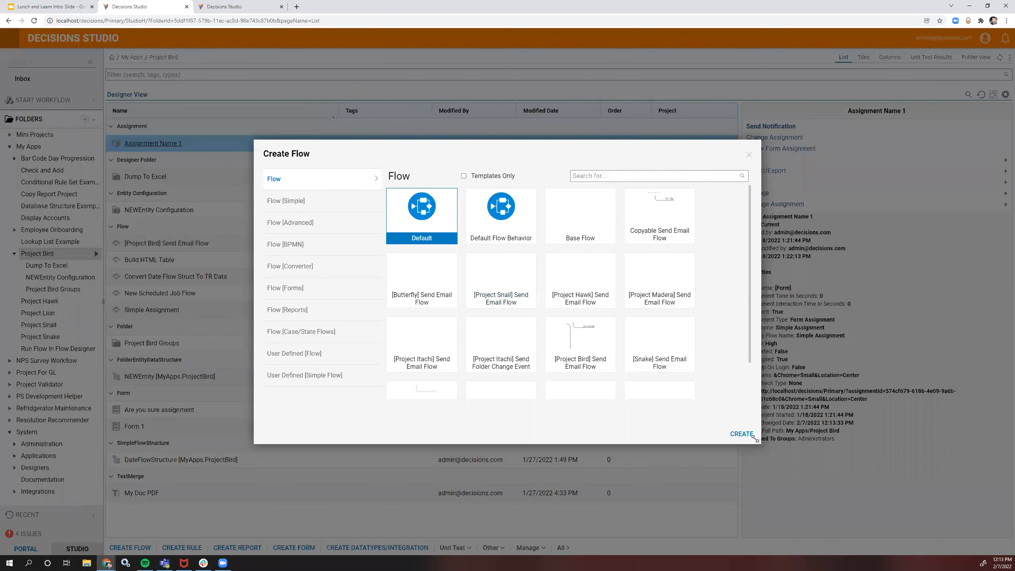
left_click(742, 433)
key("BackSpace")
type("Search ")
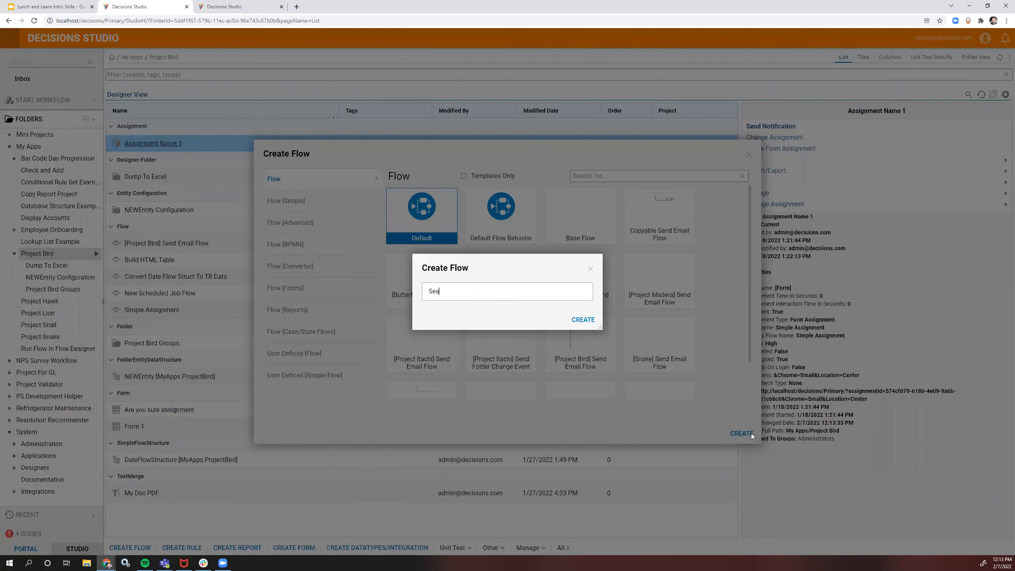
type("fo")
type("r E")
left_click(582, 320)
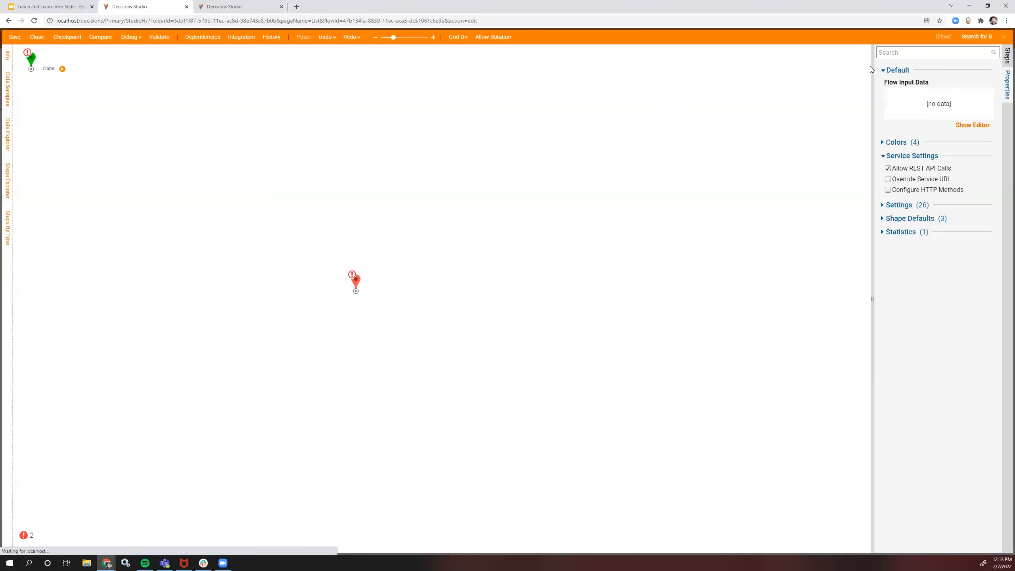
Step: Add a ForEach Step after the flow's start, leaving room for another step before it
left_click(1007, 55)
left_click(987, 52)
type("ForEach")
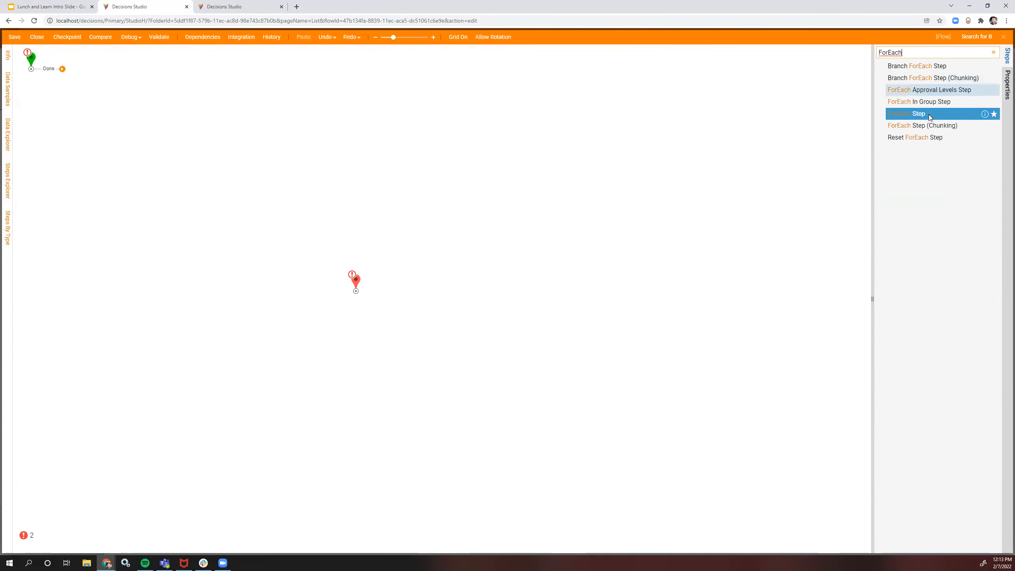
left_click_drag(914, 113, 105, 68)
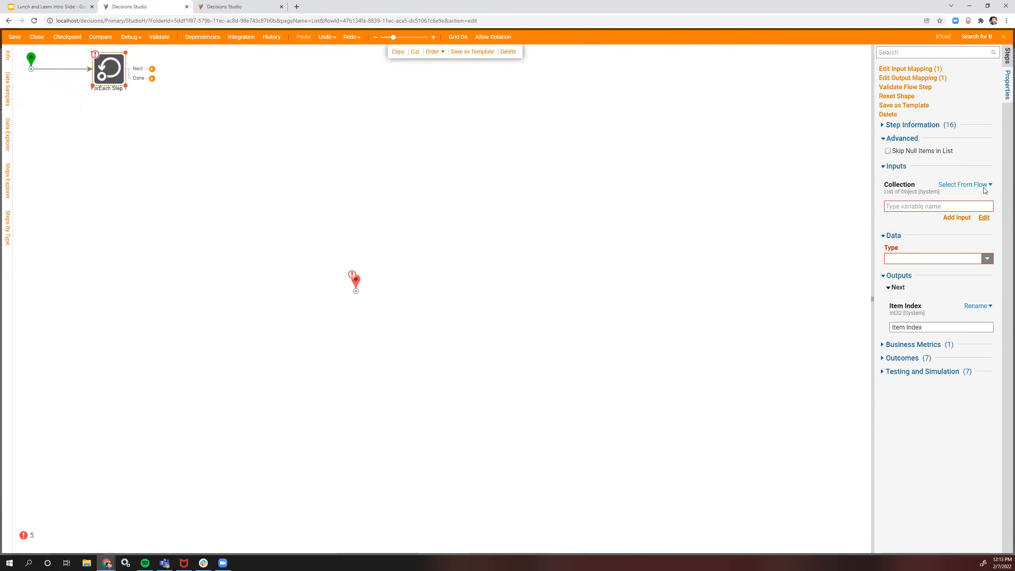
left_click(315, 158)
left_click_drag(105, 68, 186, 70)
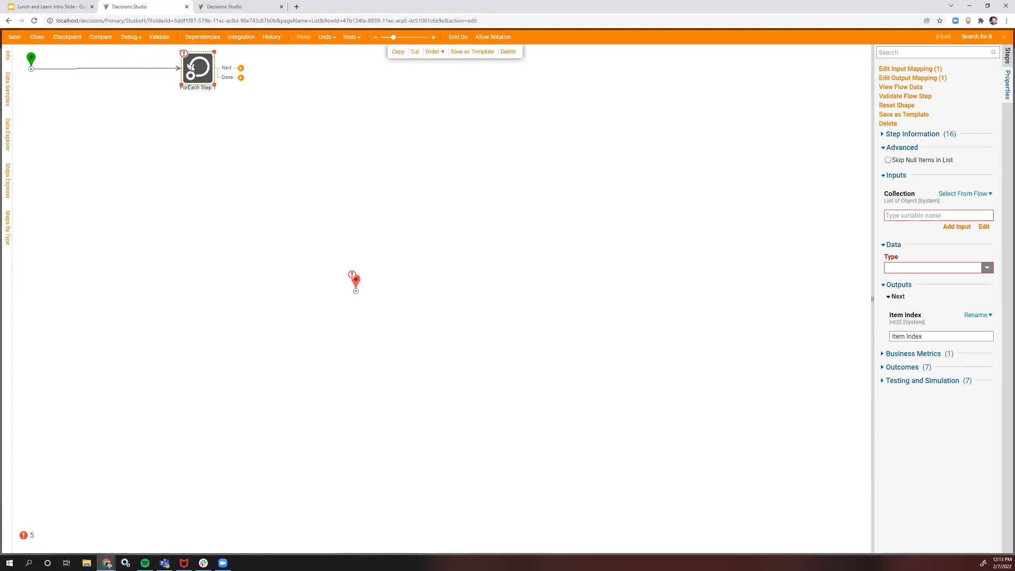
Step: Insert a Create Data step between the start and ForEach Step 1, and define a string named SearchItemList in it
left_click(1005, 56)
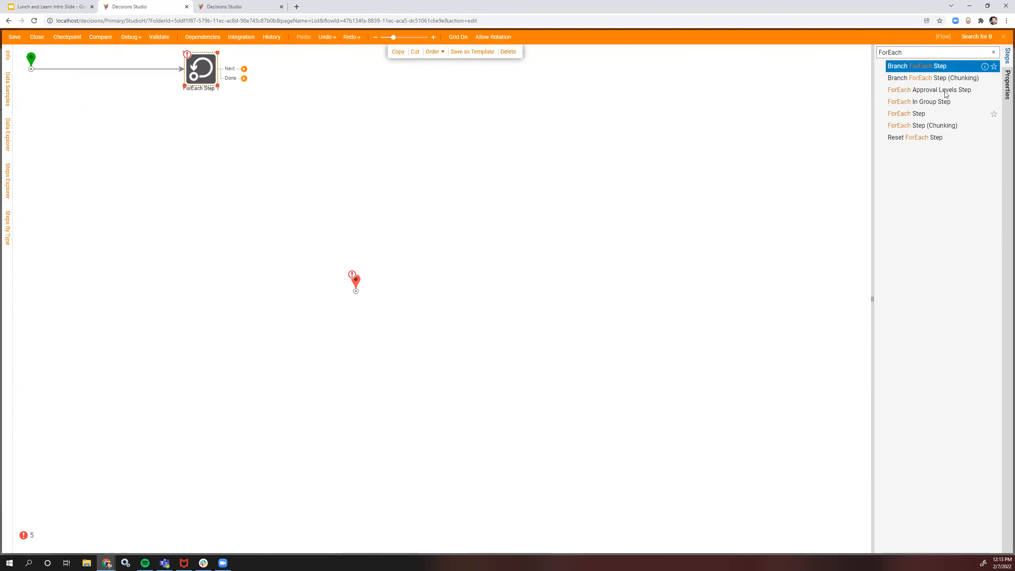
left_click_drag(914, 103, 108, 76)
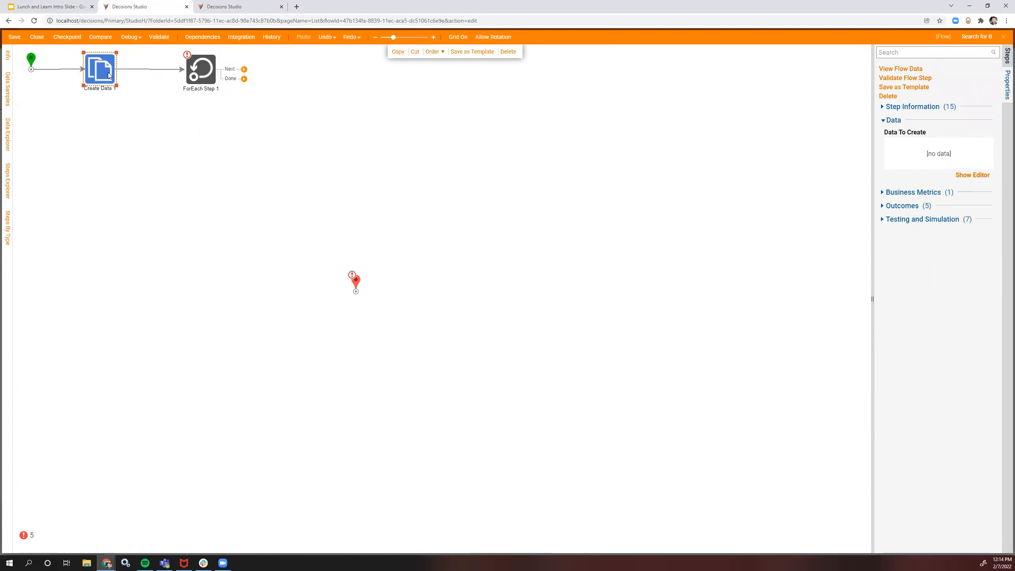
left_click(979, 176)
left_click(257, 147)
type("Searc")
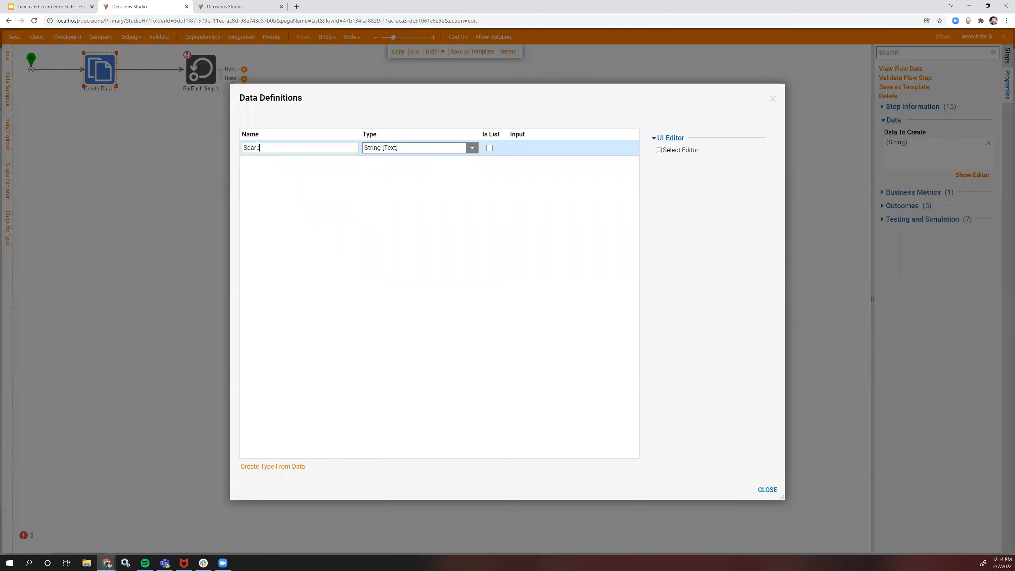
type("h ItemList")
left_click(321, 229)
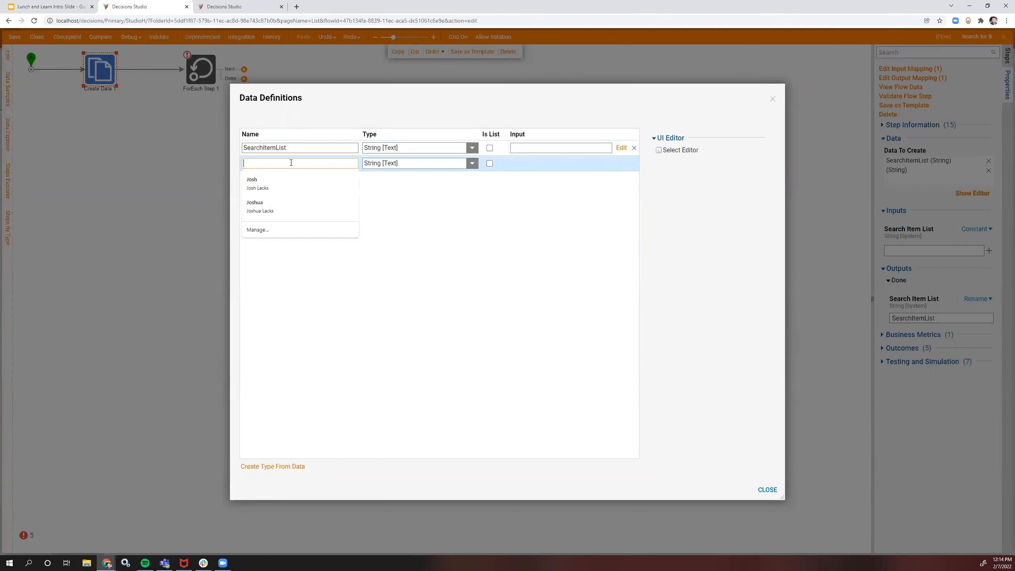
Step: Add a second string named SearchForItem to the data definitions and mark SearchItemList as a list
type("SearchFor")
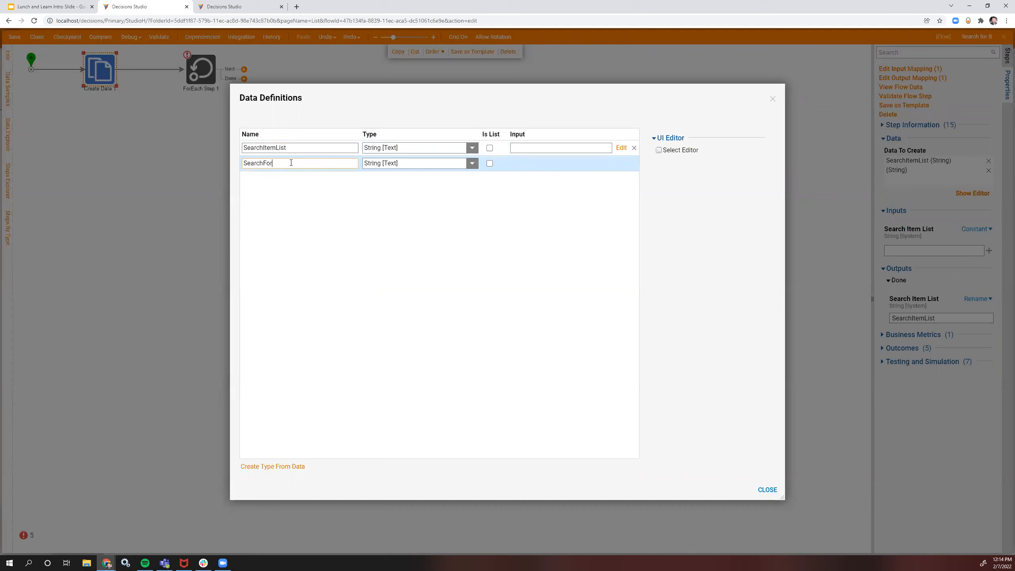
type("Item")
left_click(327, 234)
left_click(490, 147)
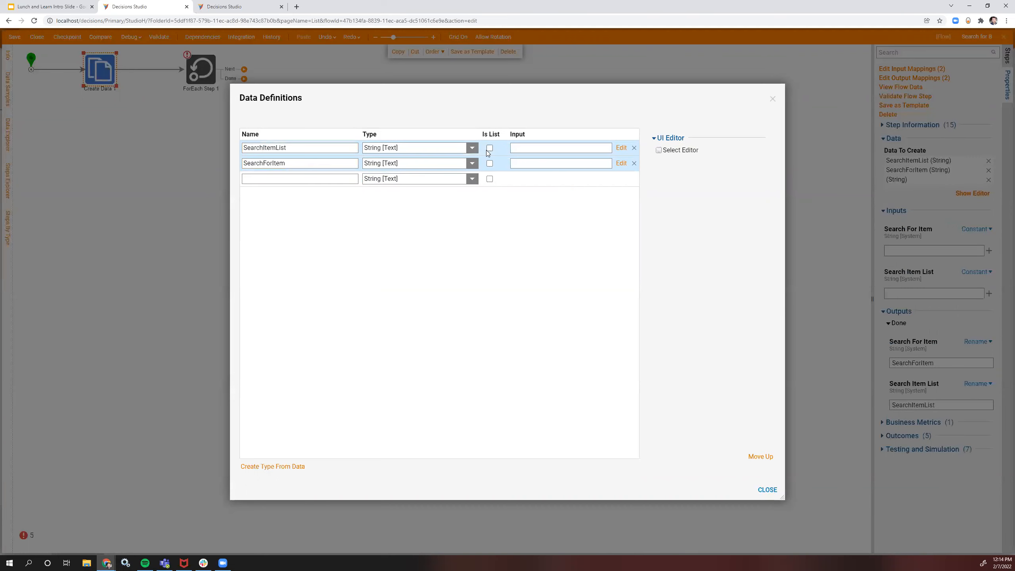
Step: Fill SearchItemList with the constant items a, b and c
left_click(621, 147)
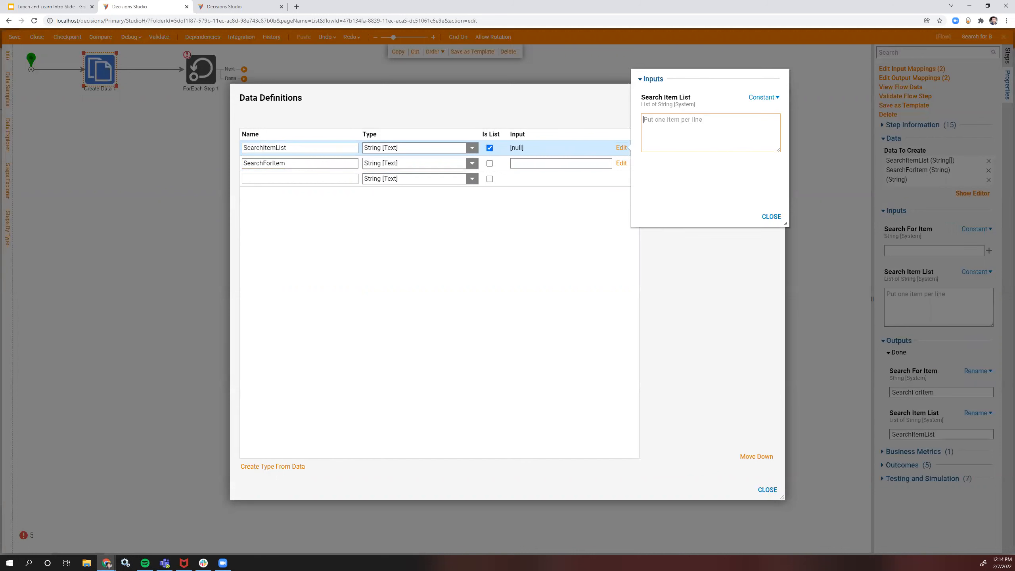
type("a")
key("Return")
type("b ")
type("c")
left_click(771, 216)
Step: Set SearchForItem's input to the constant "a" and close the data definitions
left_click(621, 163)
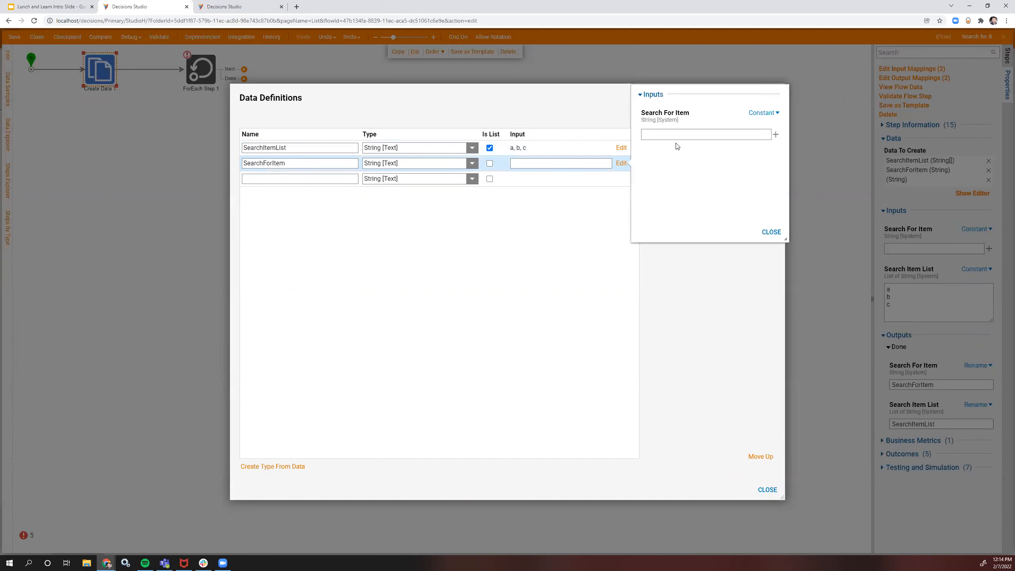
left_click(731, 133)
type("a")
left_click(770, 232)
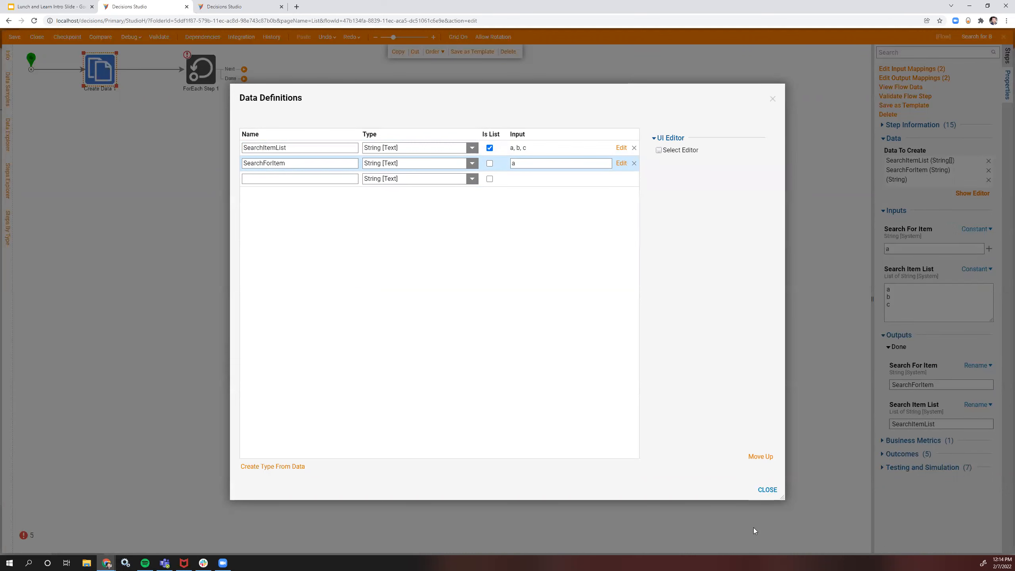
left_click(766, 489)
Step: Map ForEach Step 1's Collection input to Search Item List
left_click(249, 97)
left_click(198, 68)
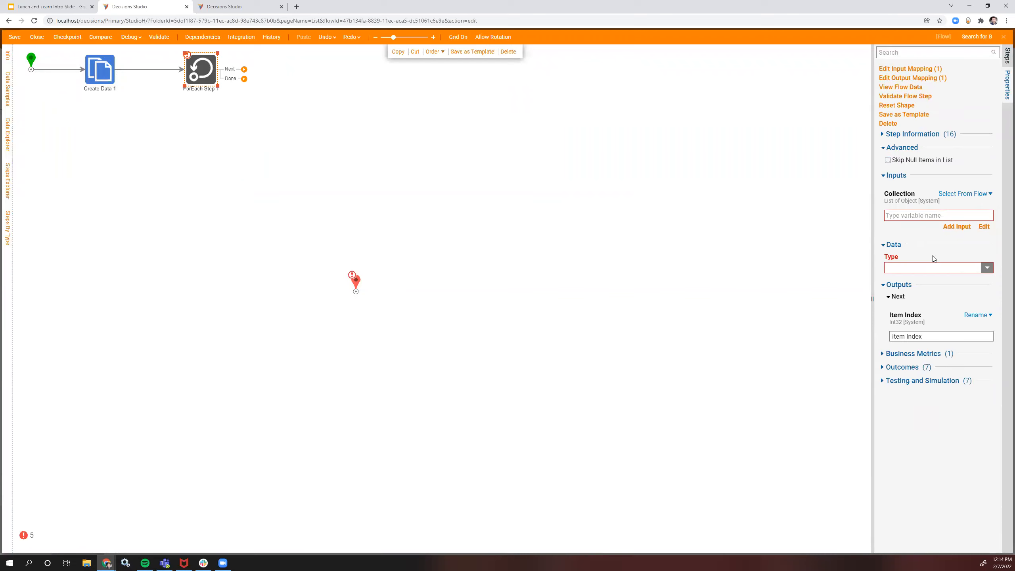
left_click(983, 227)
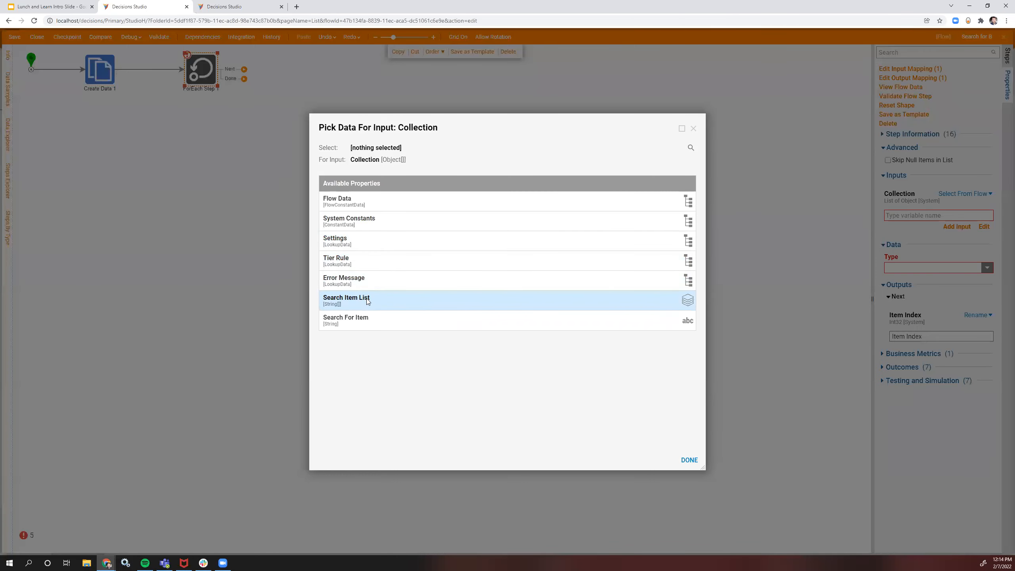
left_click(351, 299)
left_click(690, 460)
Step: Add a String Is in List step beside ForEach Step 1, leaving it unconnected
left_click(1007, 56)
type("s")
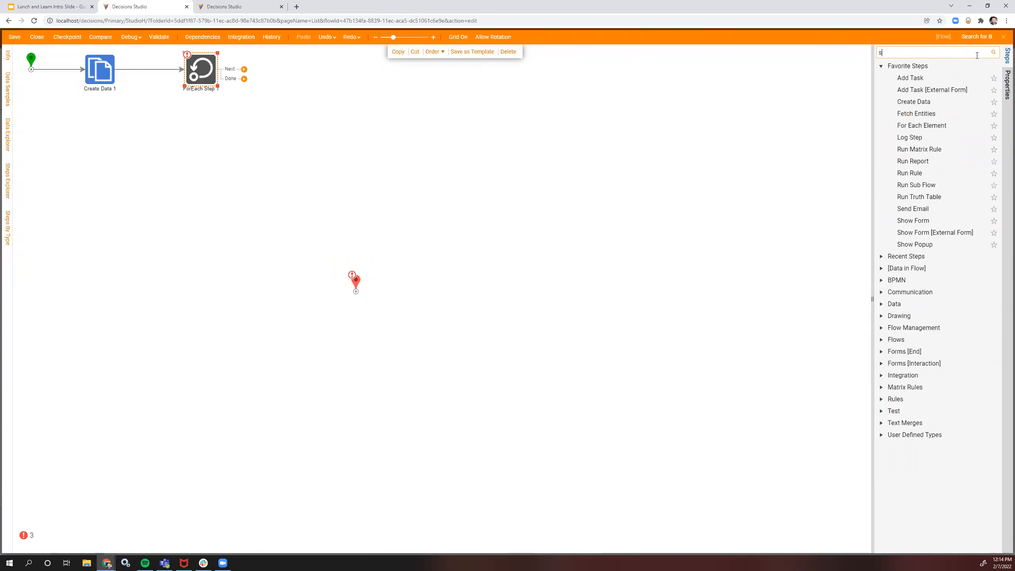
type("tring")
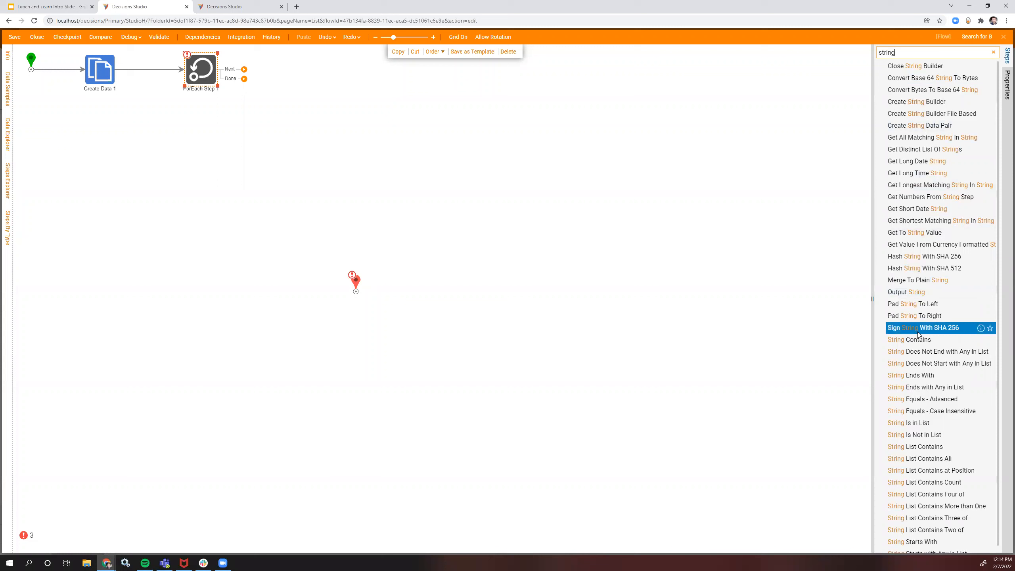
scroll(917, 334, "down", 1)
left_click_drag(908, 415, 313, 72)
left_click(376, 120)
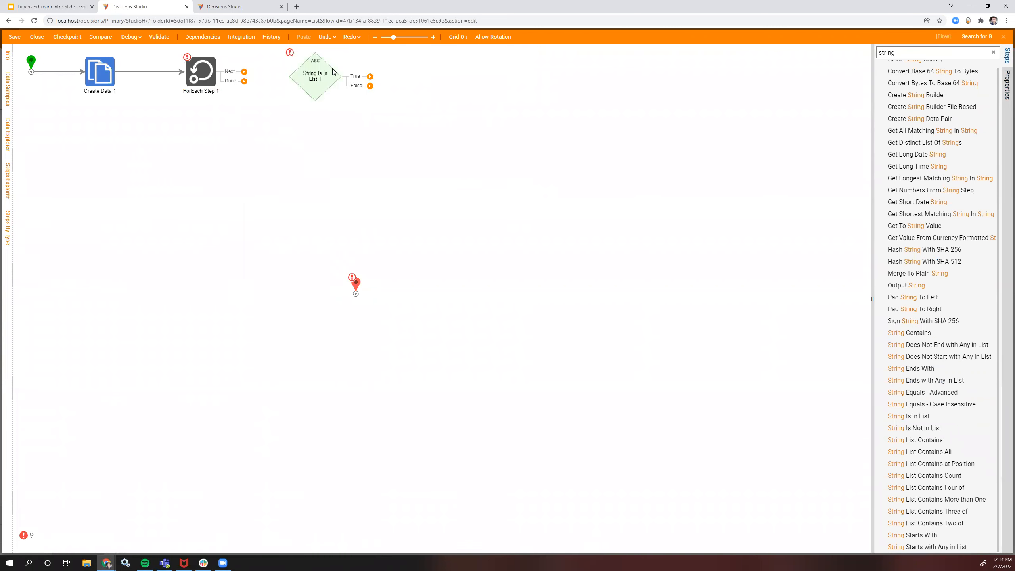
Step: Rename SearchForItem to SearchForItemList in Create Data 1's data definitions
left_click(316, 79)
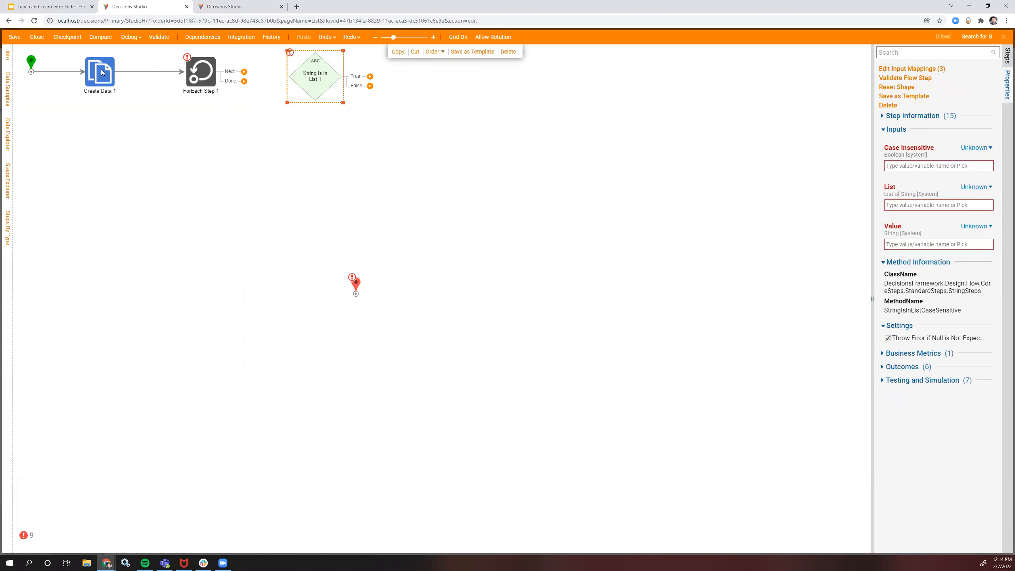
left_click(102, 73)
left_click(971, 193)
left_click(324, 165)
type("List")
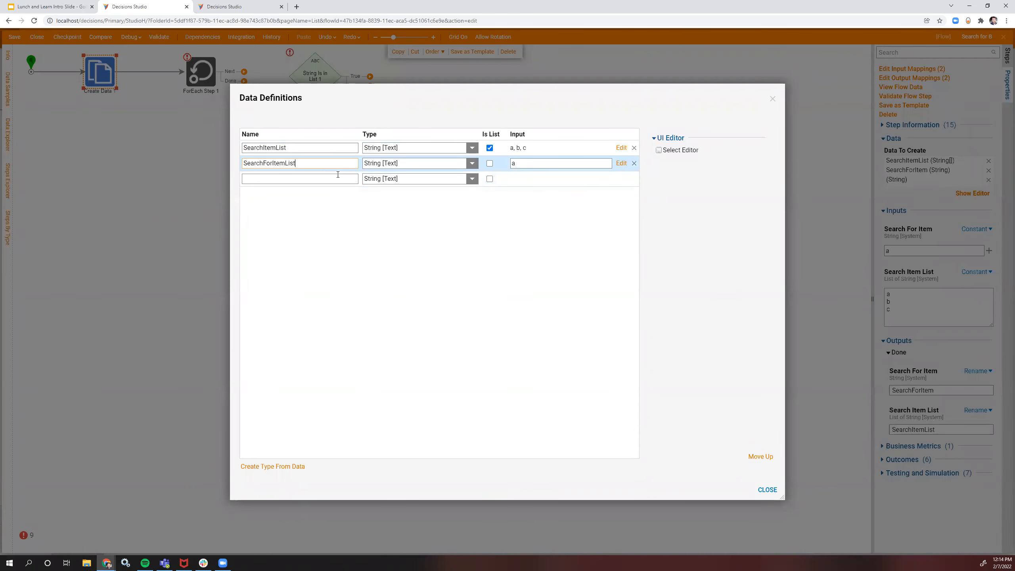
left_click(338, 175)
left_click(593, 163)
left_click(659, 164)
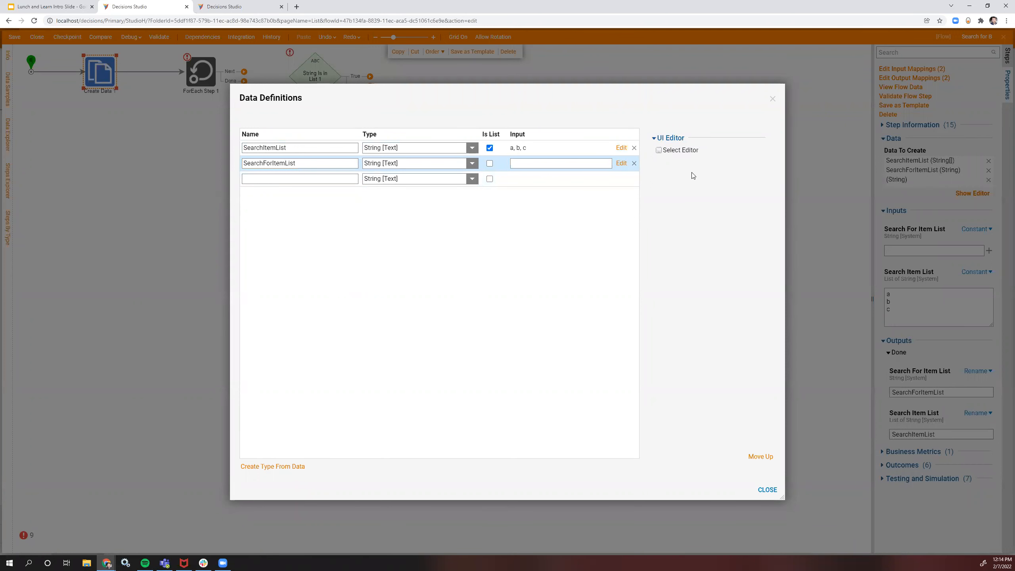
left_click(766, 489)
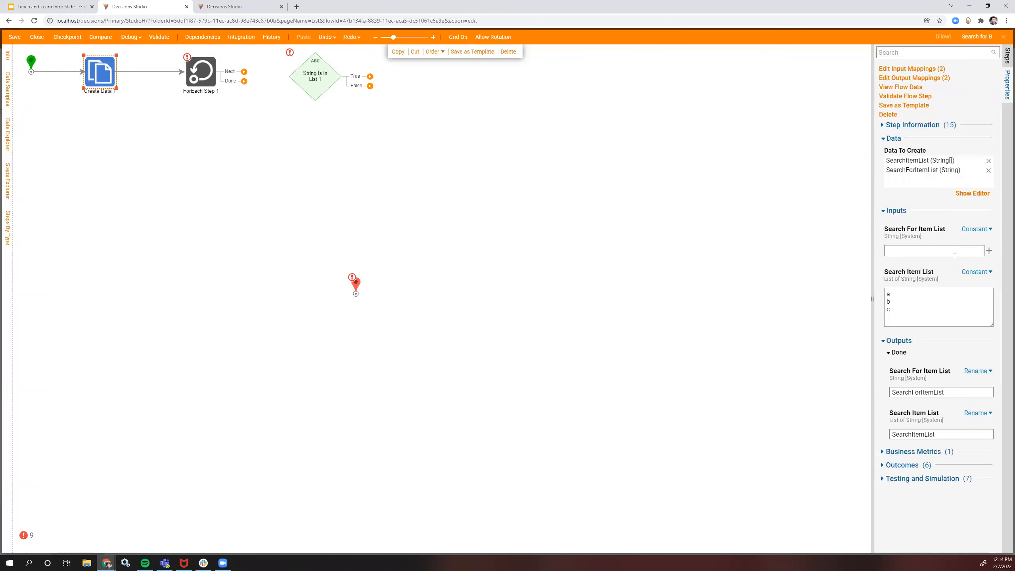
Step: Make SearchForItemList in Create Data 1 a list and set its constant input to "a"
left_click(207, 73)
left_click(108, 73)
left_click(972, 193)
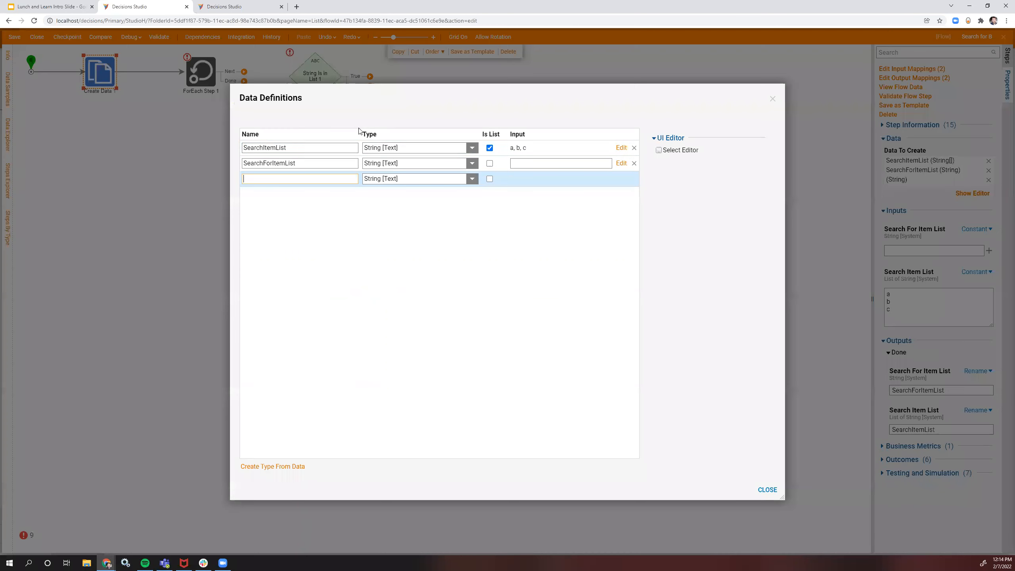
left_click(489, 163)
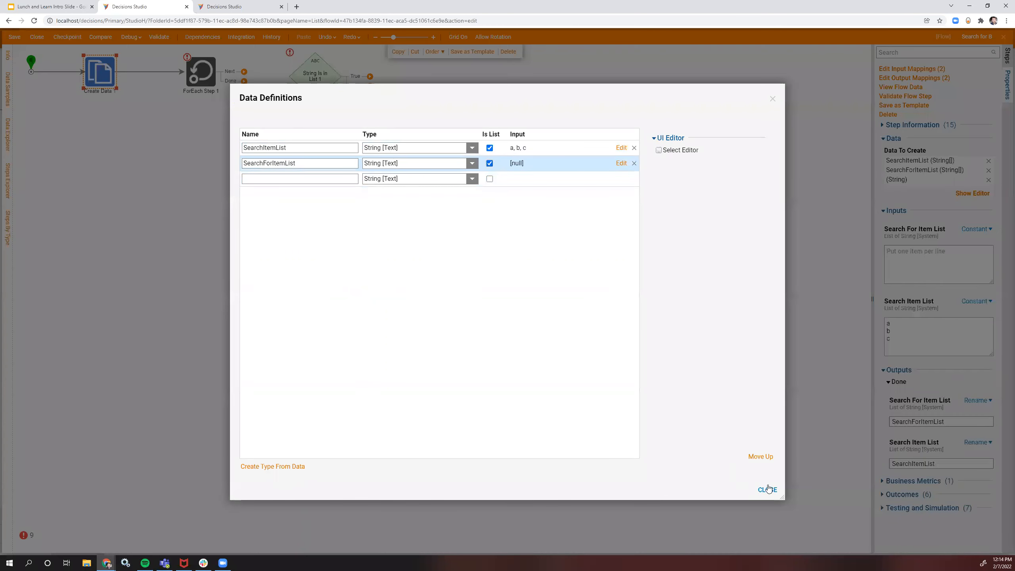
left_click(767, 489)
left_click(931, 260)
type("a")
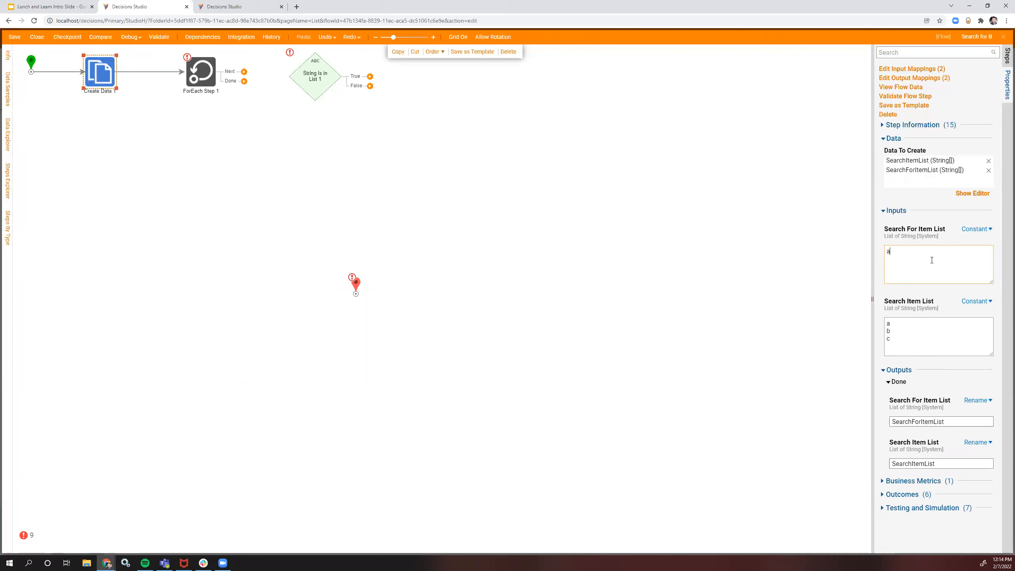
Step: Connect ForEach Step 1's Next path to String Is in List 1 and map its List input to Search For Item List
left_click(776, 250)
left_click_drag(238, 74, 307, 78)
left_click(322, 69)
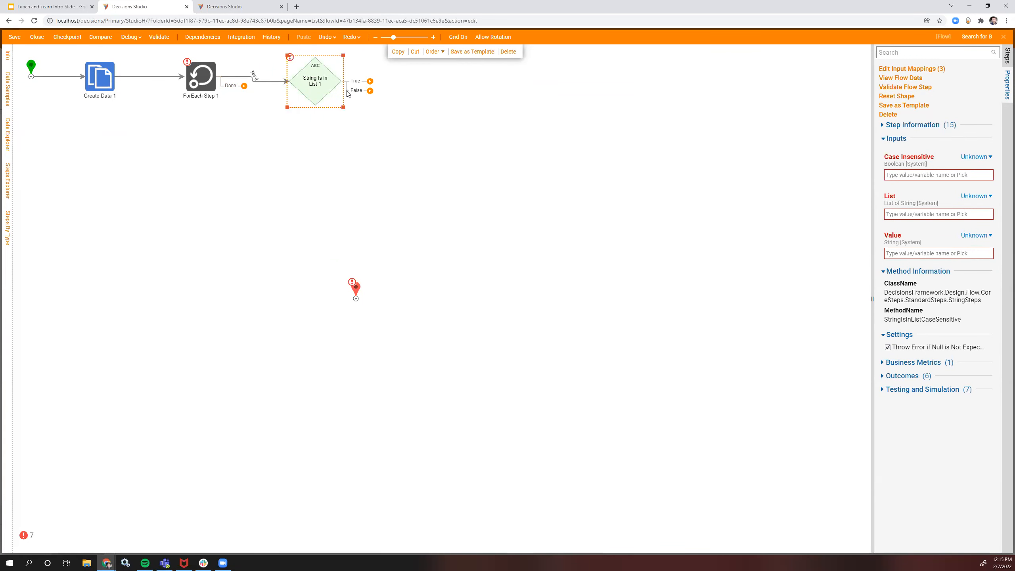
left_click(980, 197)
left_click(918, 170)
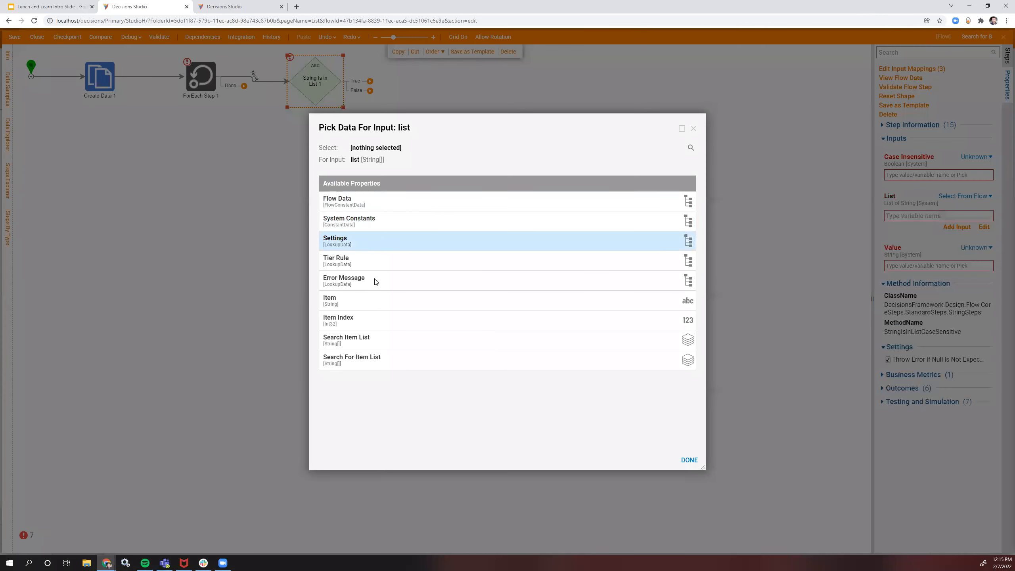
left_click(405, 357)
left_click(689, 460)
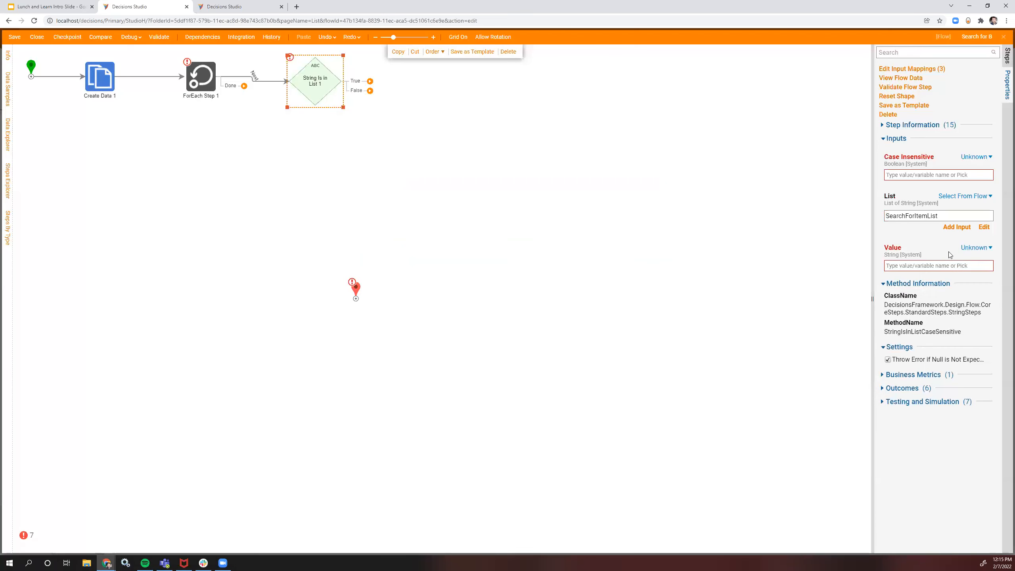
left_click(974, 247)
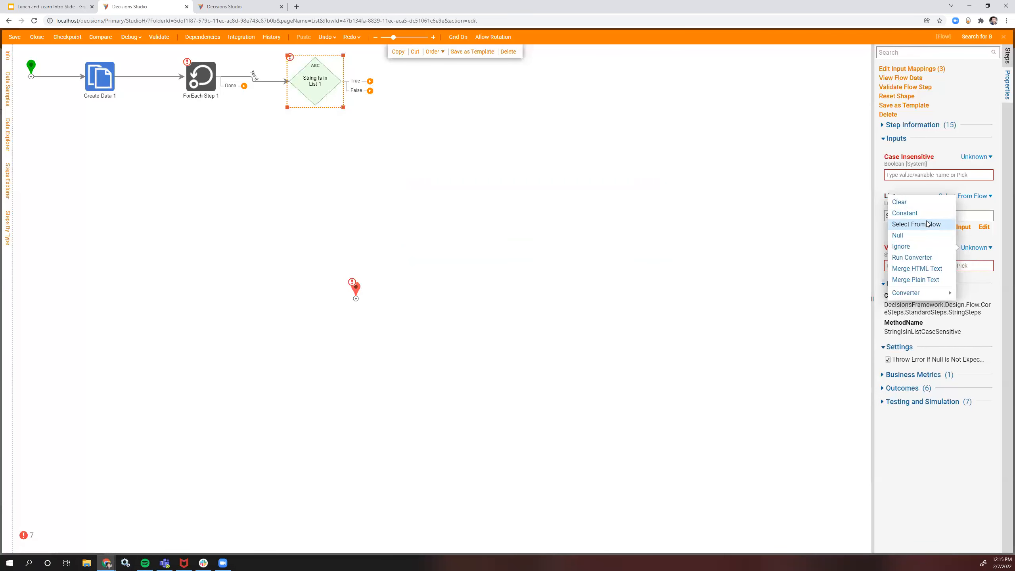
left_click(357, 152)
Step: Rename SearchForItemList to SearchForItem in Create Data 1's data definitions and make it a single string instead of a list
left_click(96, 81)
left_click(972, 193)
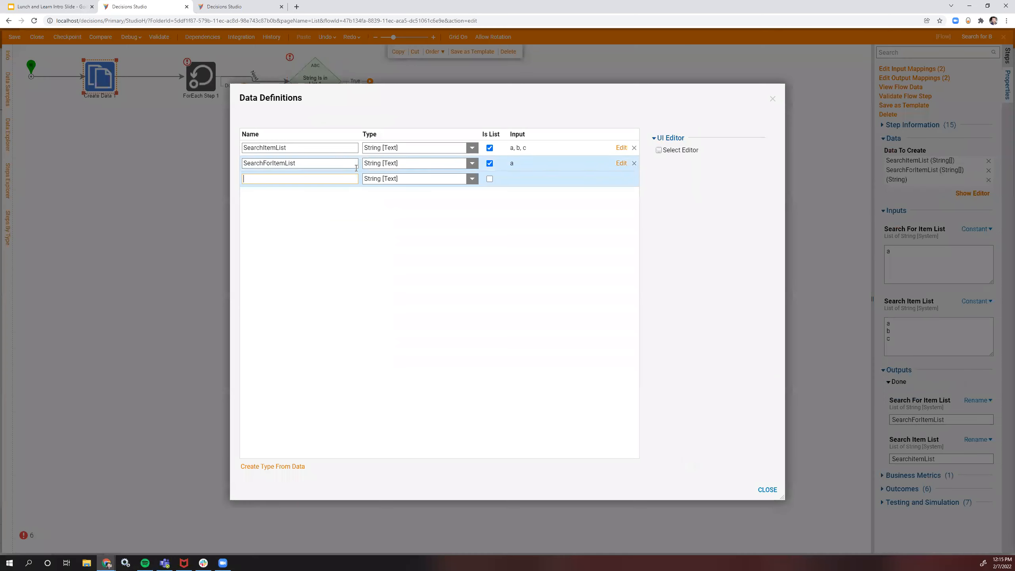
left_click(337, 163)
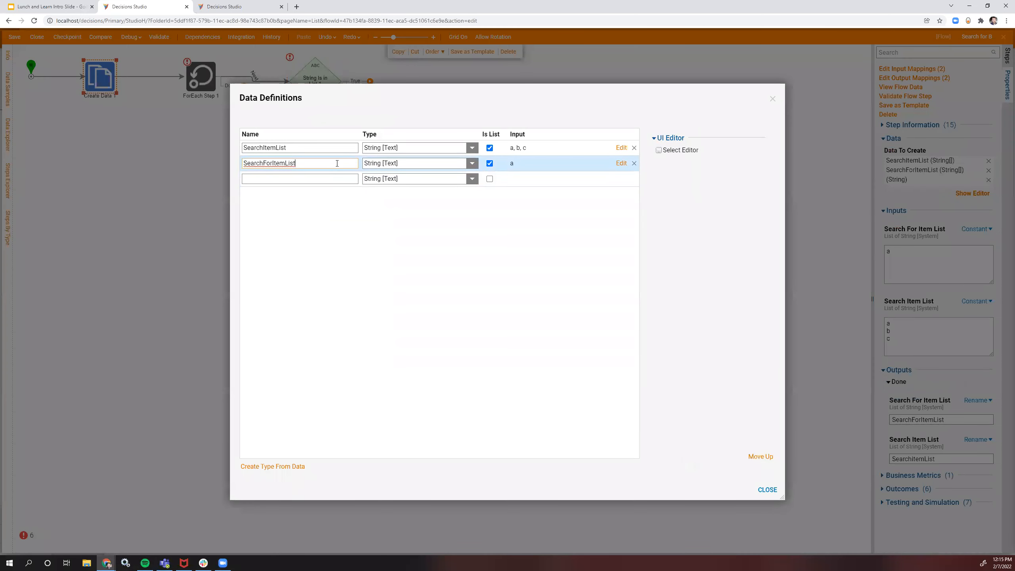
key("BackSpace")
key("BackSpace")
key("BackSpace")
key("BackSpace")
left_click(388, 261)
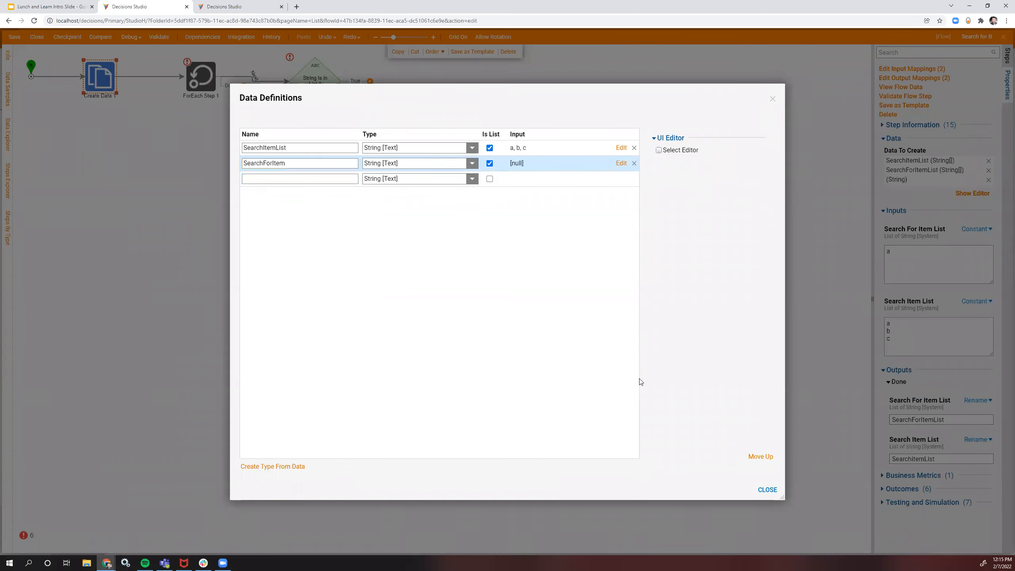
left_click(489, 163)
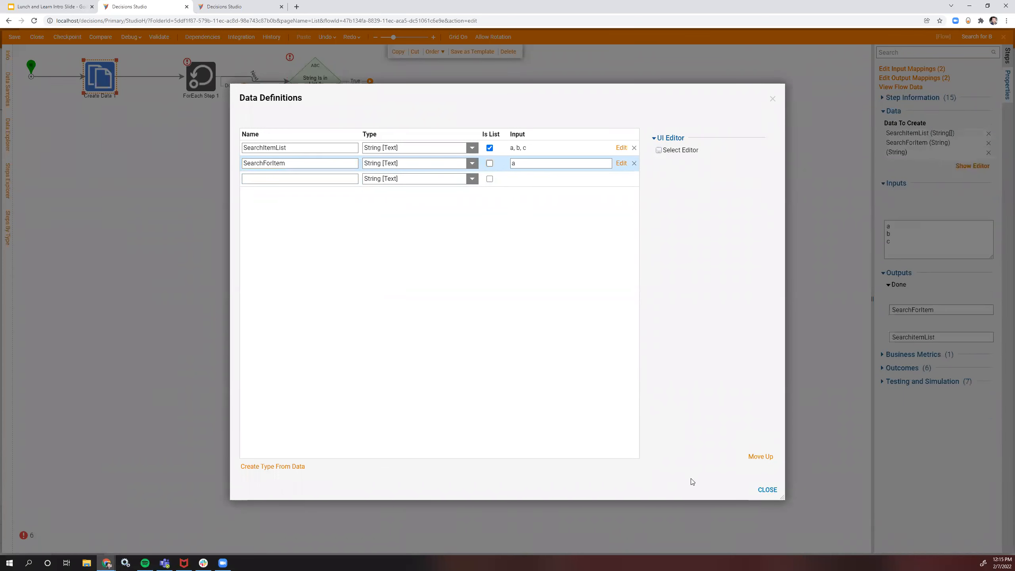
left_click(767, 489)
Step: Delete the String Is in List 1 step from the flow
left_click(315, 82)
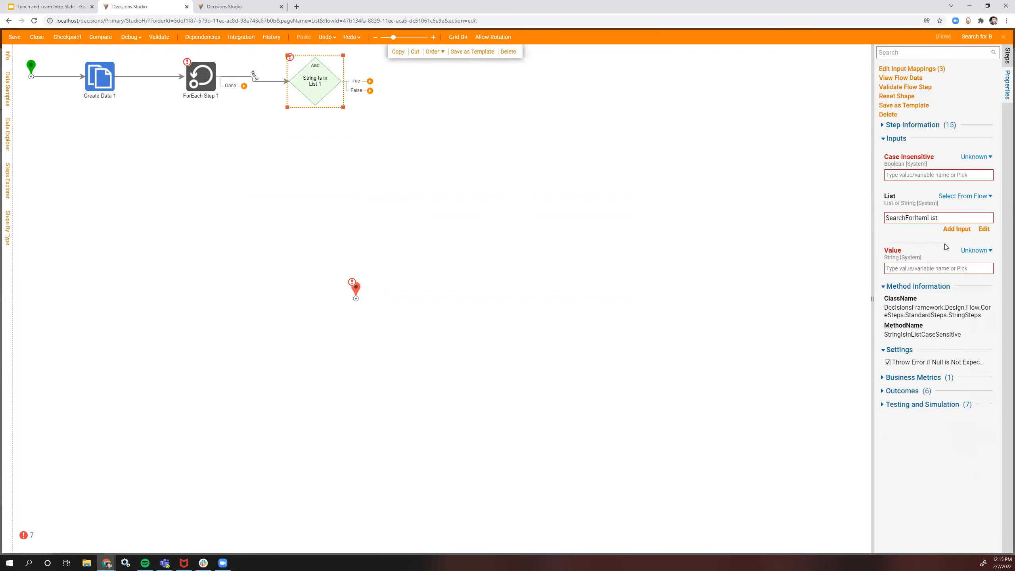
left_click(980, 196)
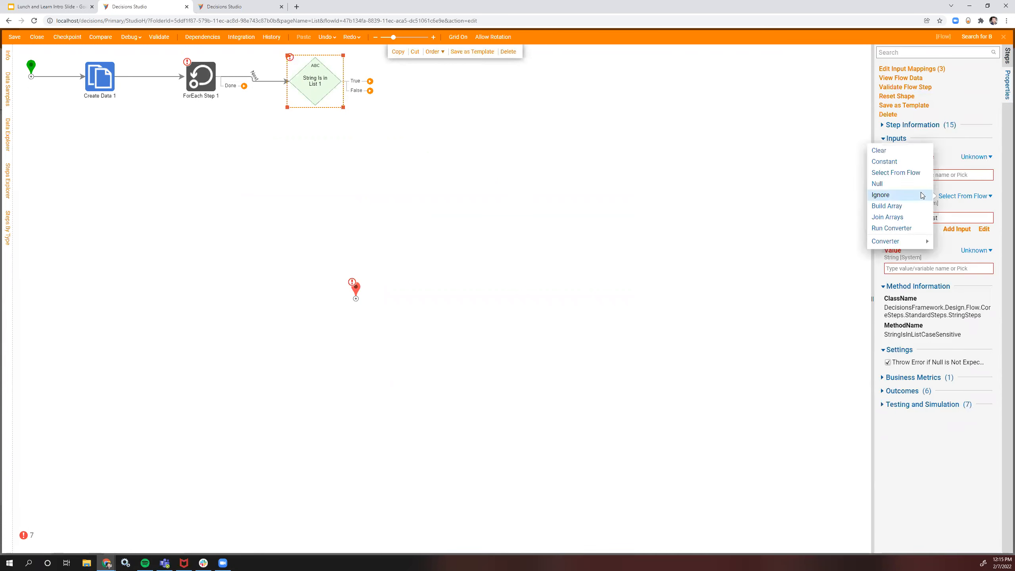
left_click(333, 86)
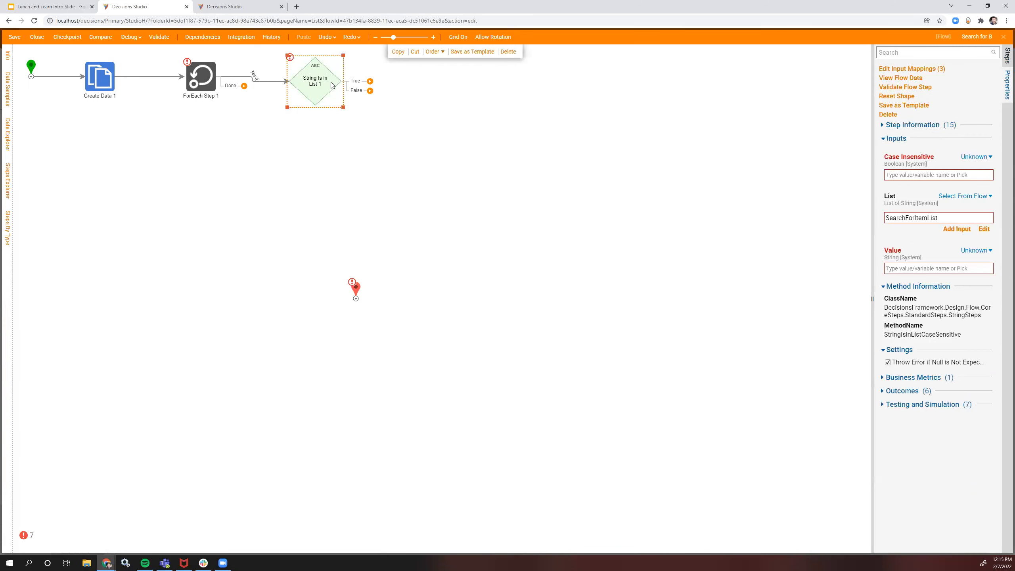
key("Delete")
Step: Add a String Equals - Advanced step beside ForEach Step 1 and connect the loop's Next path to it
left_click(913, 52)
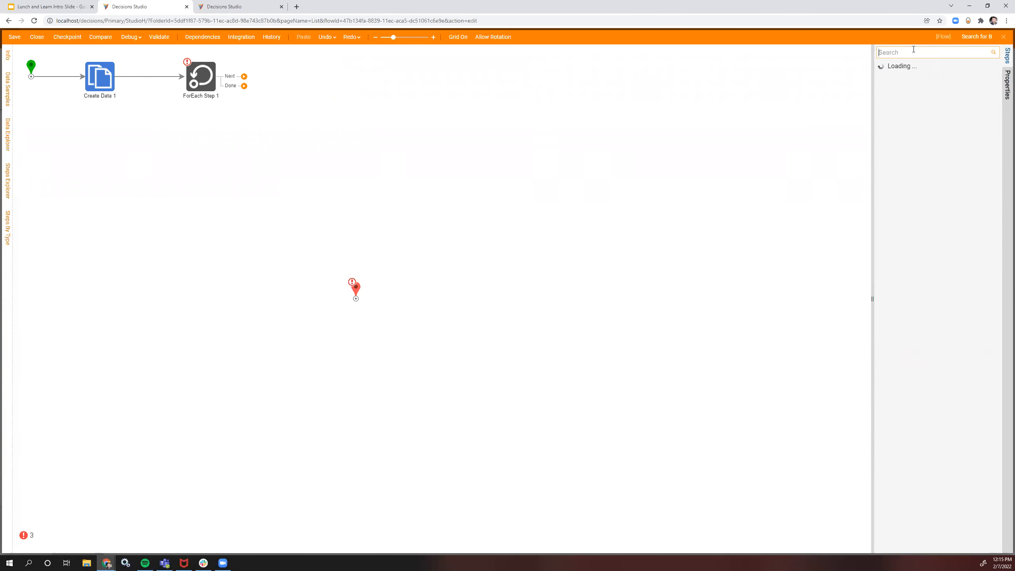
type("equals")
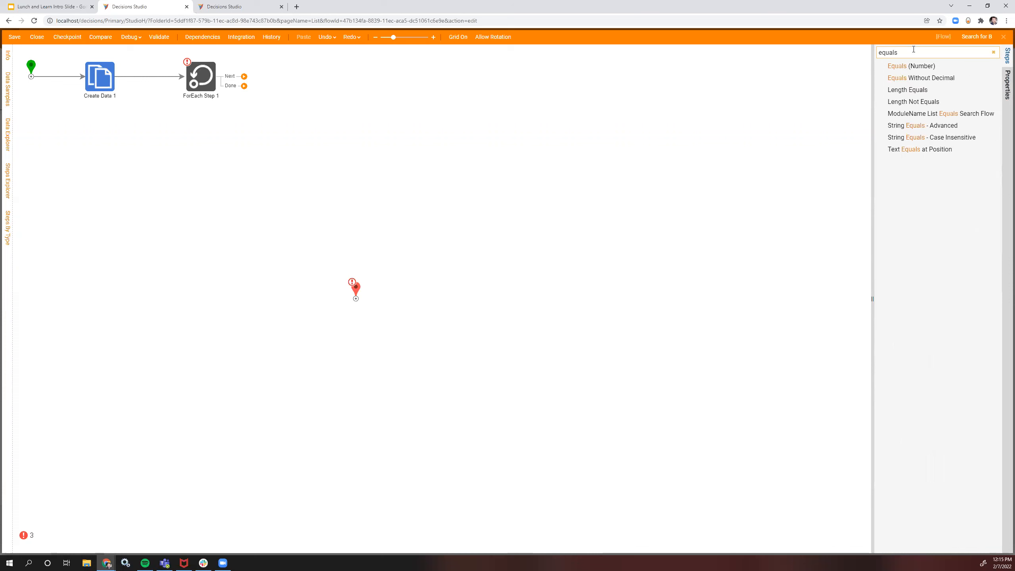
left_click_drag(942, 129, 327, 80)
left_click_drag(244, 76, 302, 82)
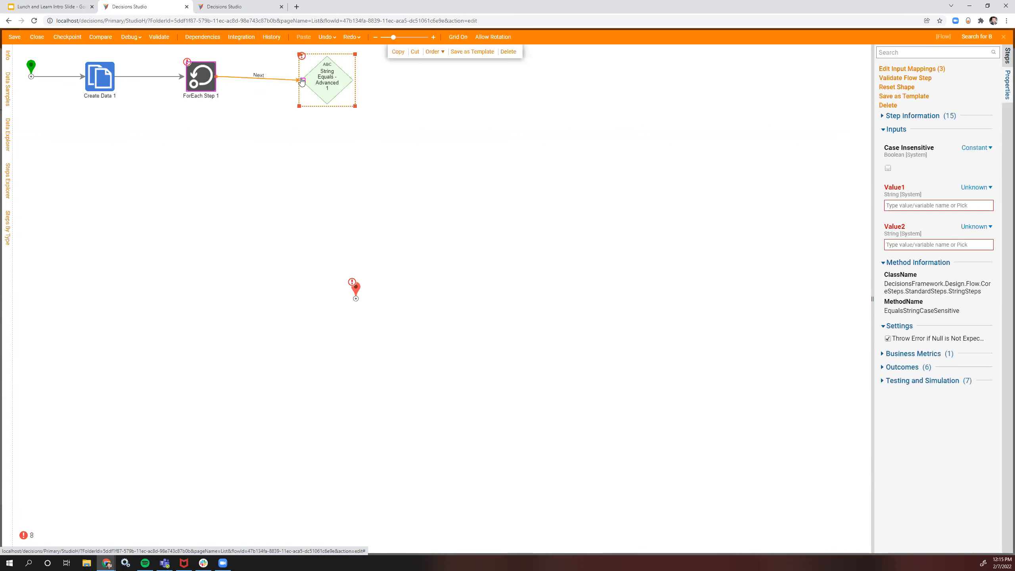
Step: Map the String Equals step's Value1 input to Item and its Value2 input to Search For Item
left_click(962, 189)
left_click(936, 164)
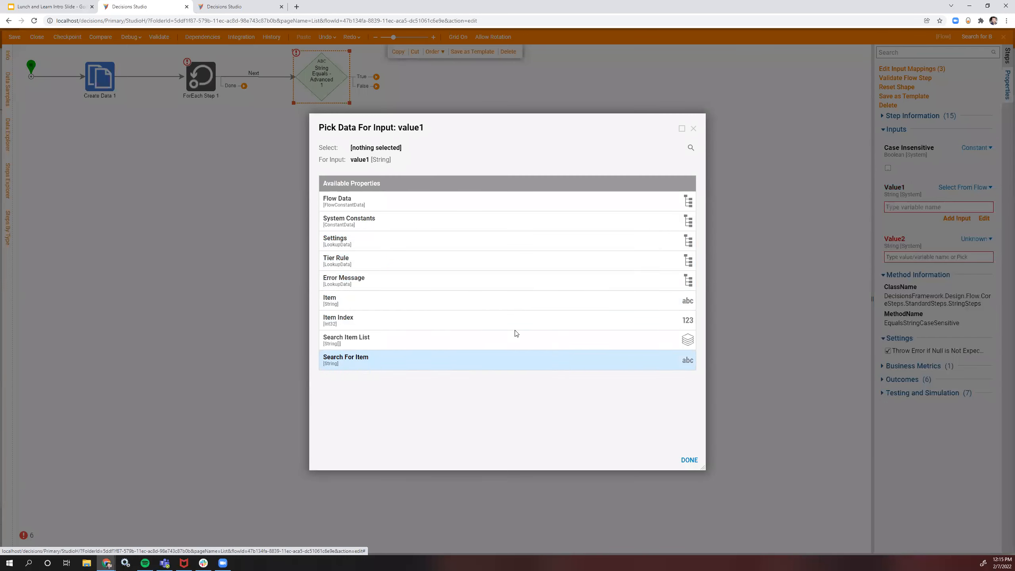
left_click(432, 299)
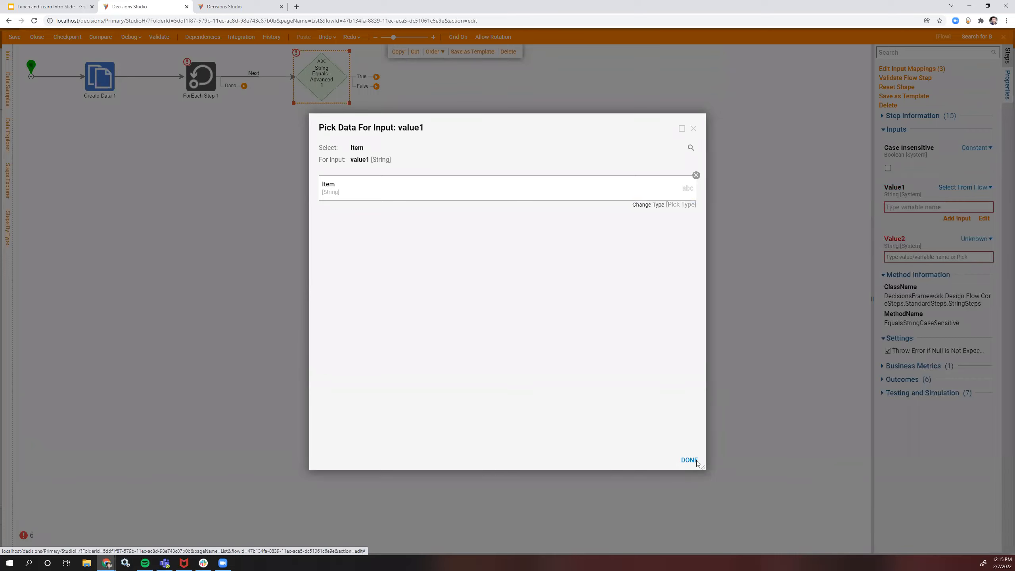
left_click(689, 460)
left_click(974, 239)
left_click(927, 216)
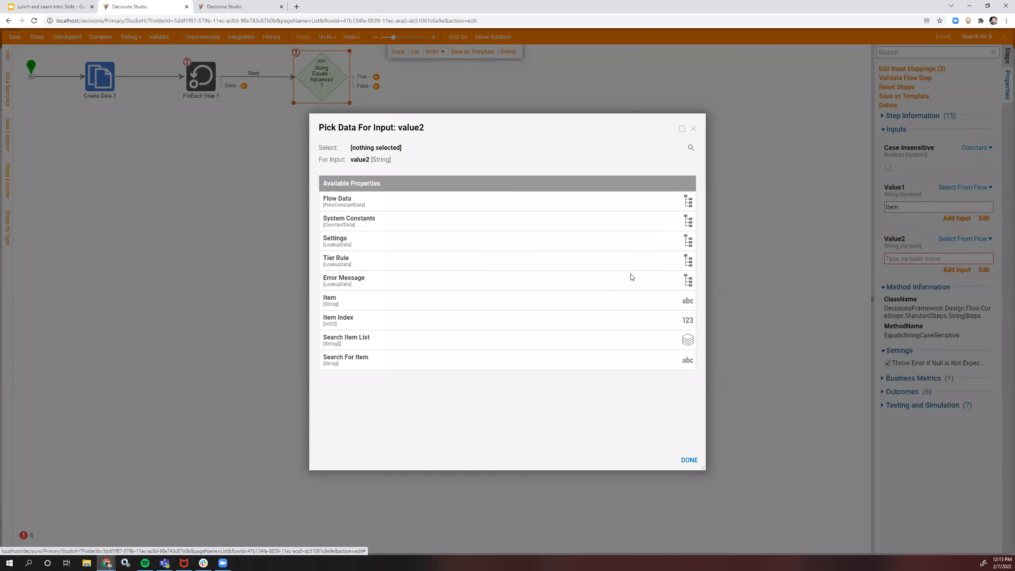
left_click(388, 361)
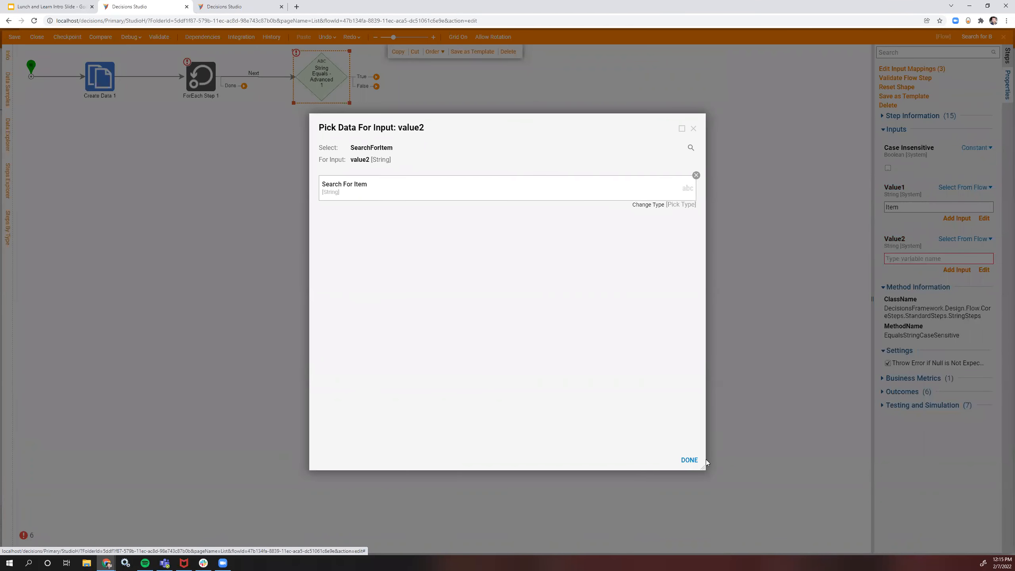
left_click(690, 462)
left_click(642, 274)
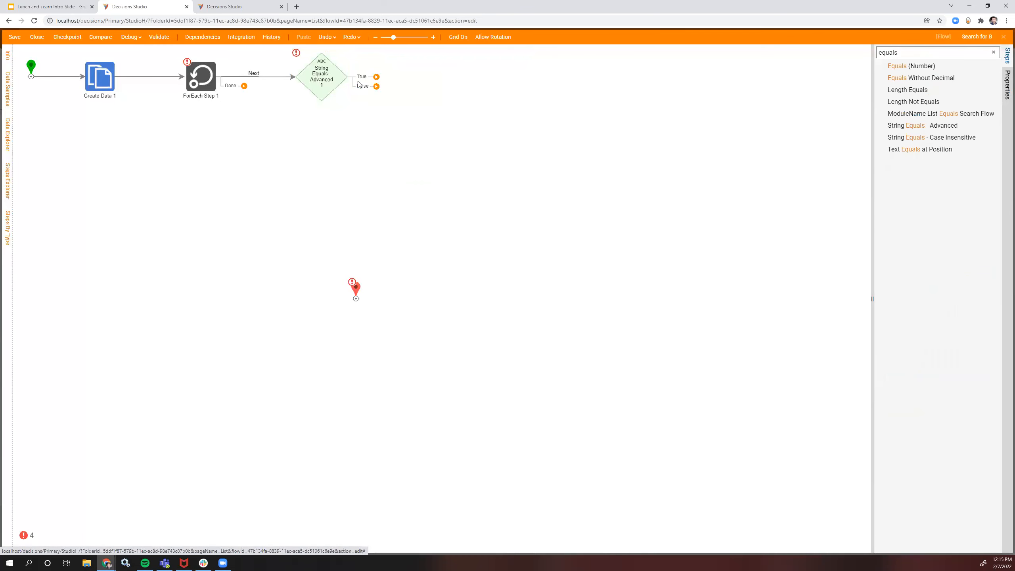
Step: Route the String Equals step's False path back to ForEach Step 1 and its True path to the existing end step, outputting Item
scroll(356, 251, "up", 3)
left_click_drag(360, 205, 208, 188)
left_click_drag(355, 194, 480, 178)
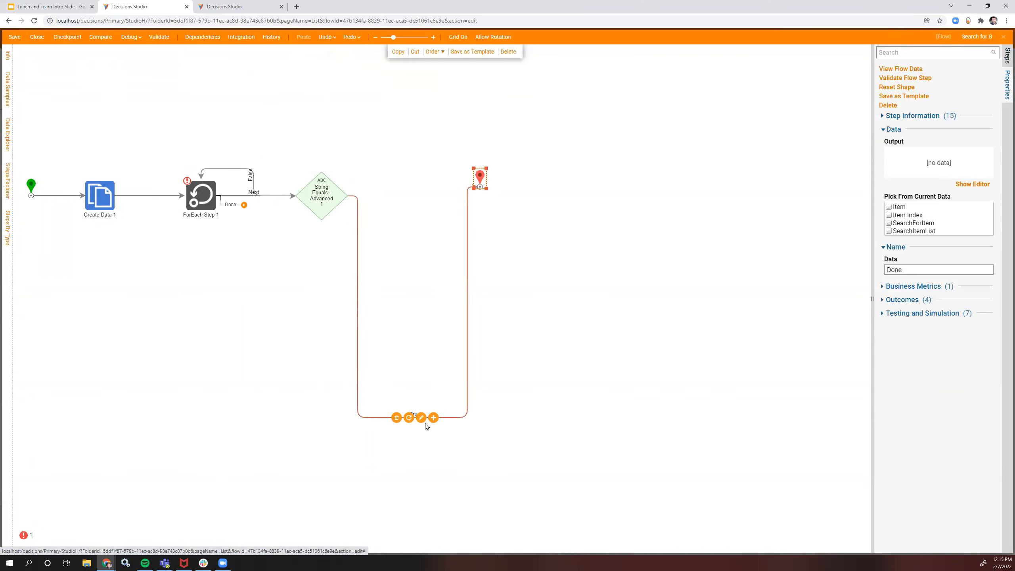
left_click(409, 418)
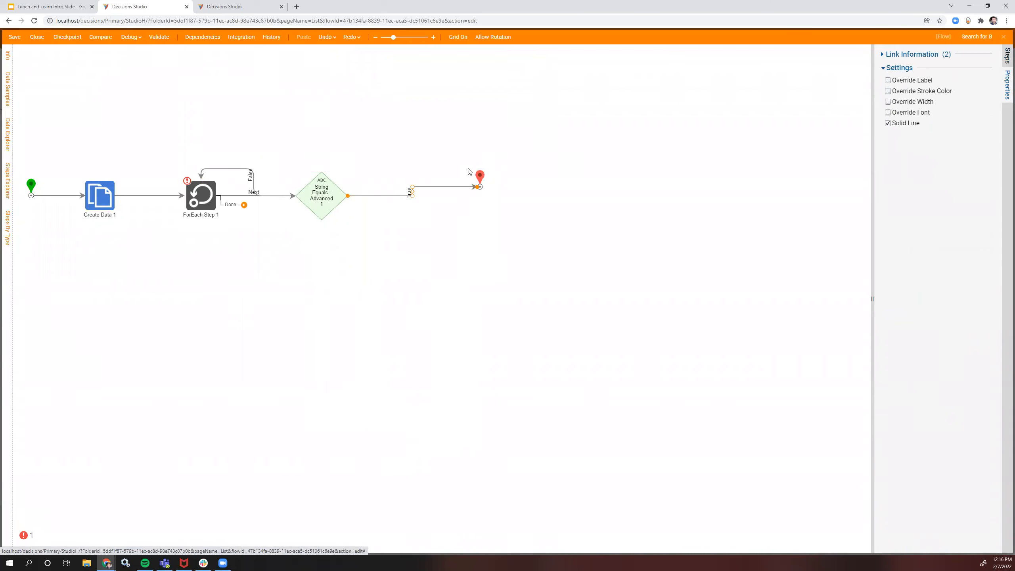
left_click(484, 179)
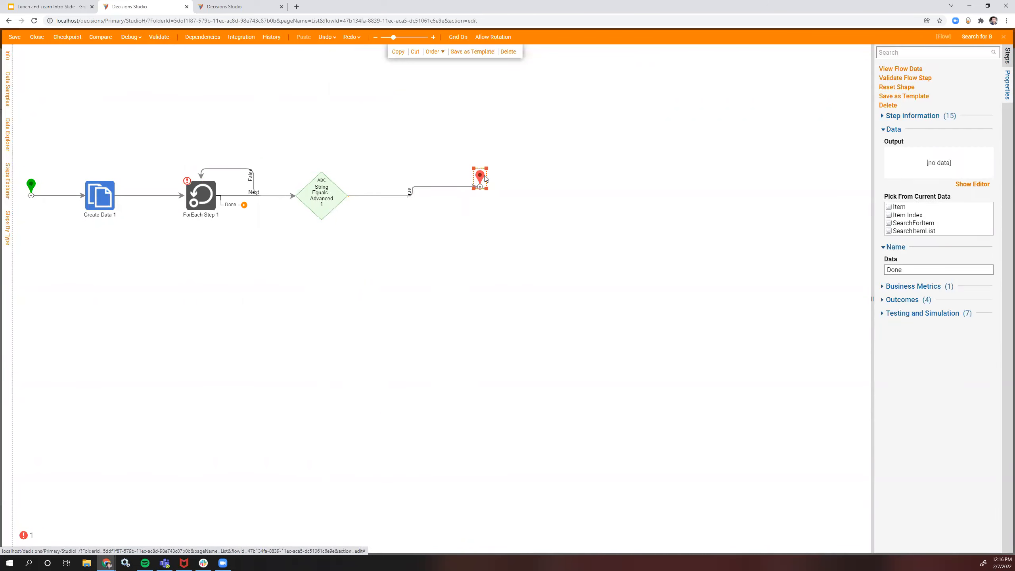
left_click(650, 298)
Step: Add an End Step to ForEach Step 1's Done path
left_click(206, 196)
left_click_drag(226, 207, 514, 141)
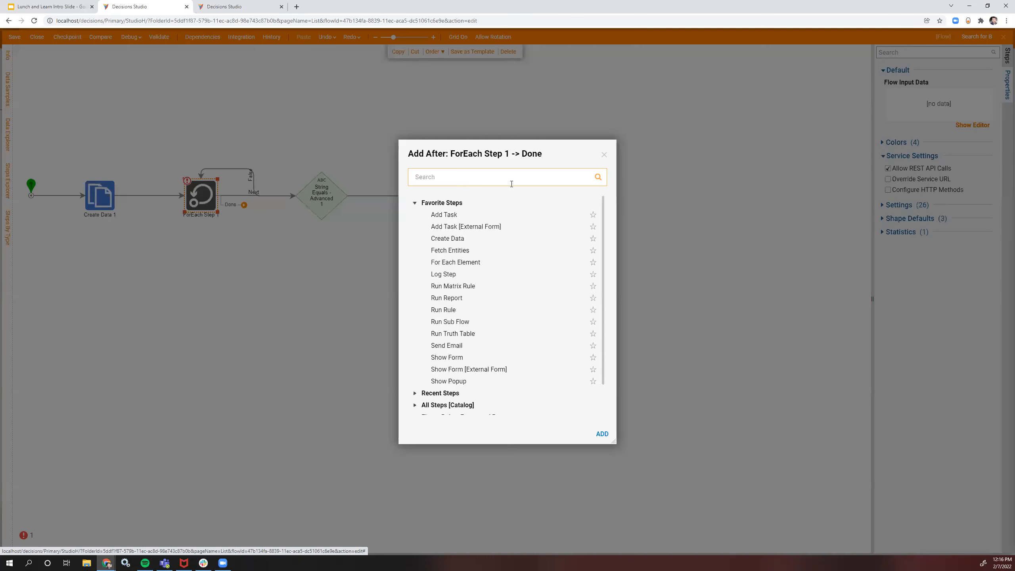
type("end")
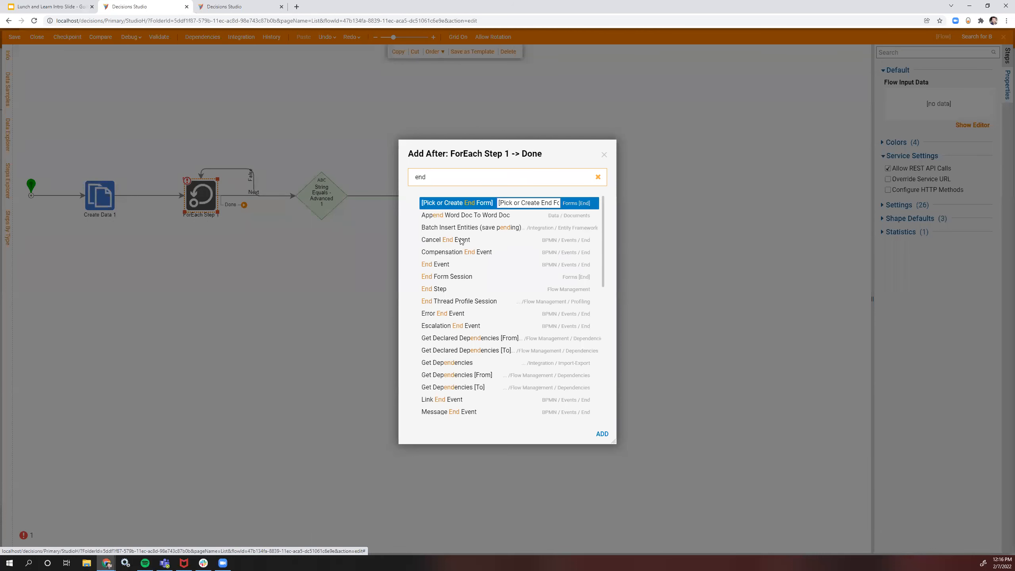
left_click(455, 285)
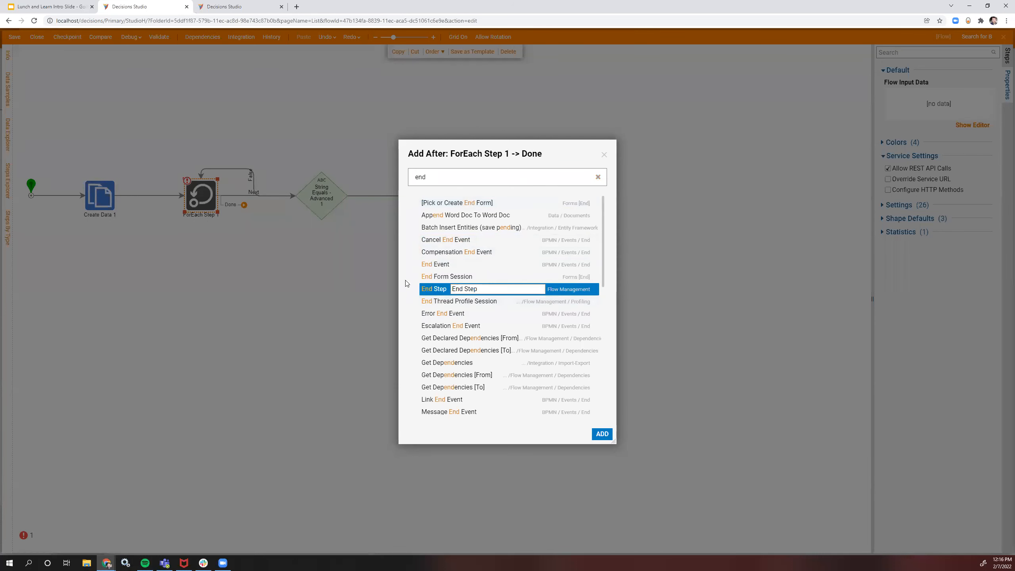
left_click(602, 434)
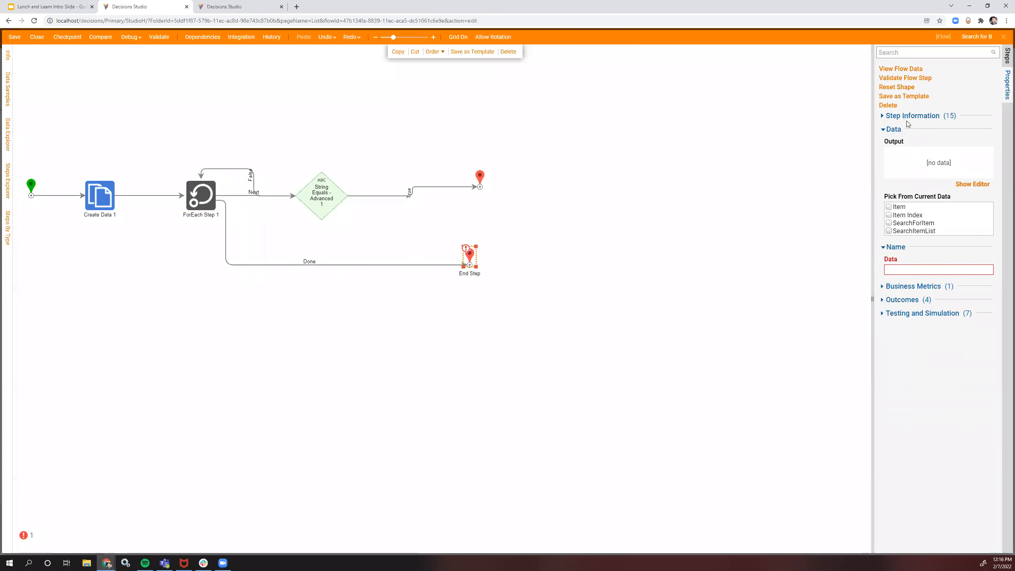
Step: Name the new End Step "Not Found" and give its end path the same name
left_click(909, 117)
triple_click(919, 138)
key("BackSpace")
type("Not Fou")
key("Return")
key("ctrl+c")
left_click(475, 279)
left_click(475, 255)
left_click(949, 269)
key("ctrl+v")
left_click(596, 288)
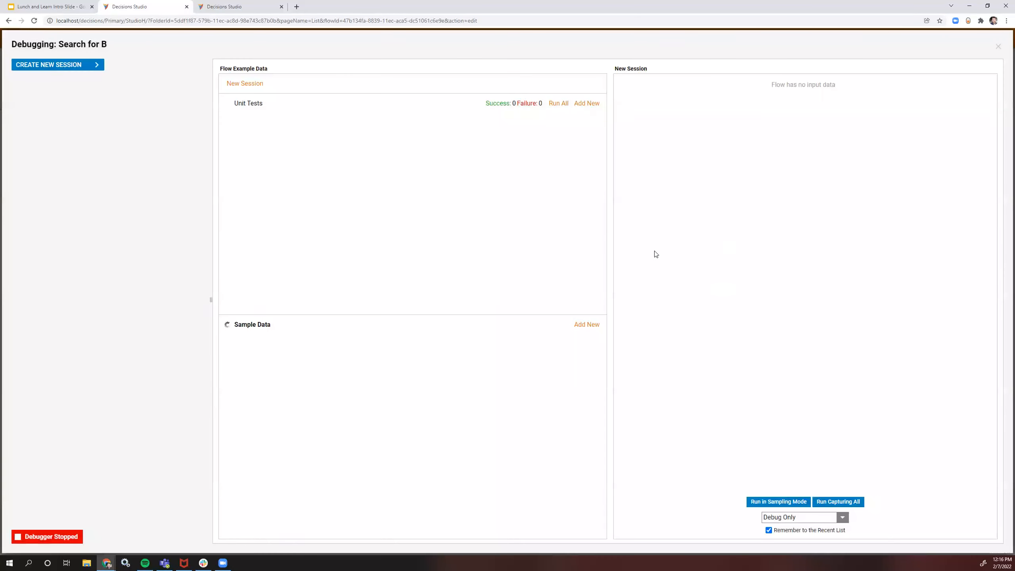
Step: Debug the flow capturing all data, examine the True-path end step's input and output data, and close the debugger
left_click(839, 502)
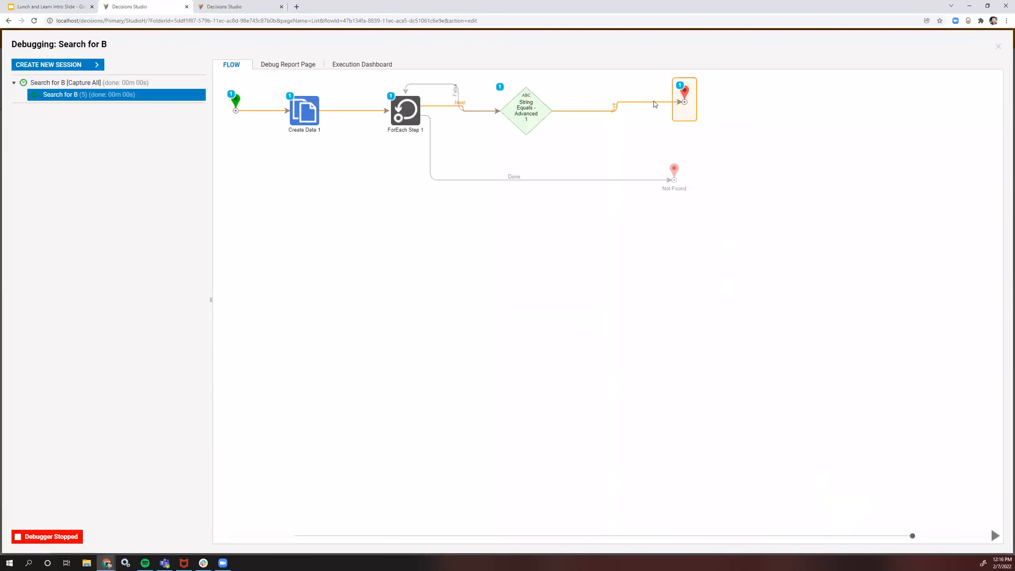
left_click(686, 94)
mouse_move(741, 111)
left_click(782, 112)
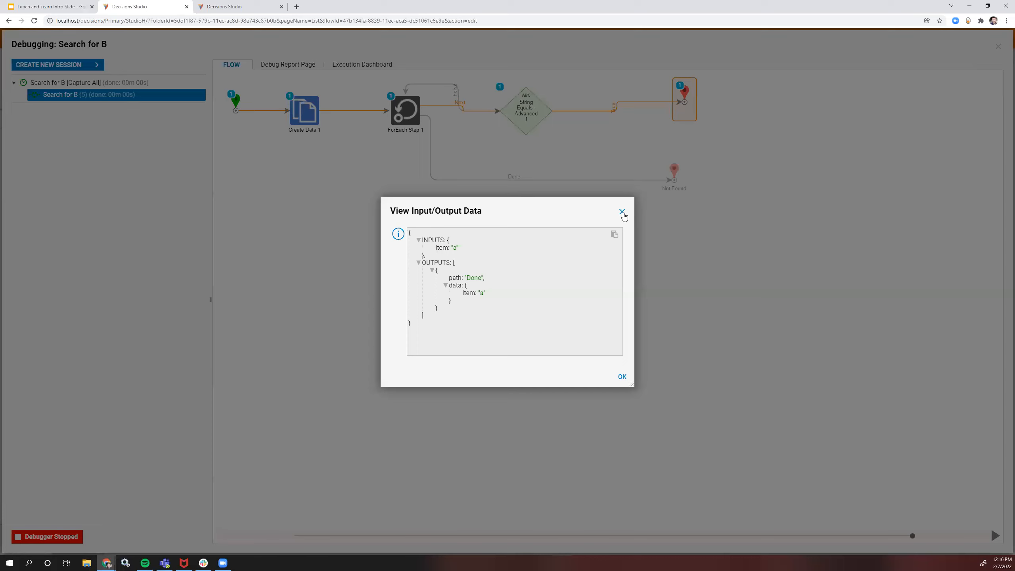
left_click(621, 211)
left_click(997, 47)
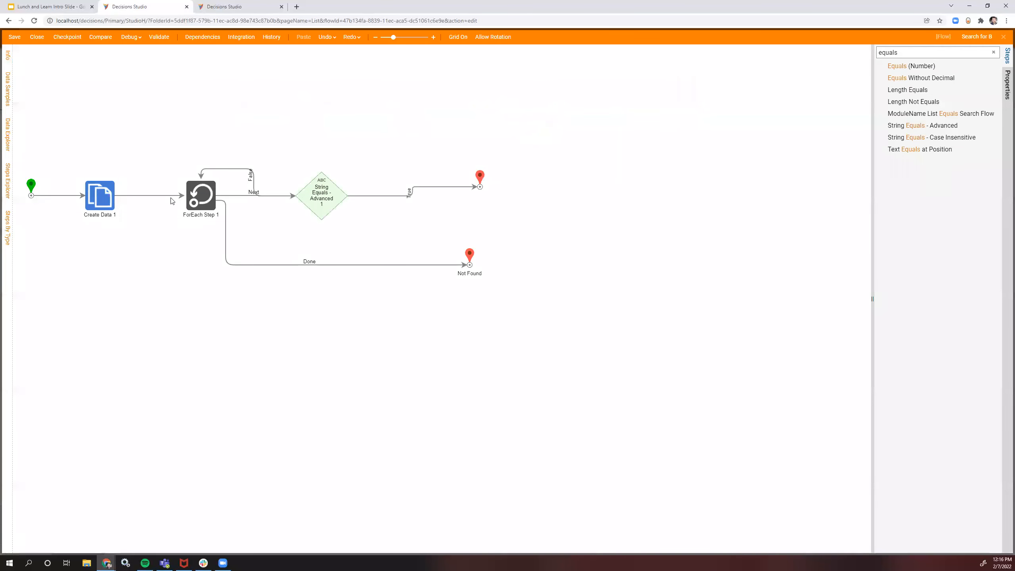
Step: Set Create Data 1's Search For Item constant to "b"
left_click(99, 195)
left_click(901, 248)
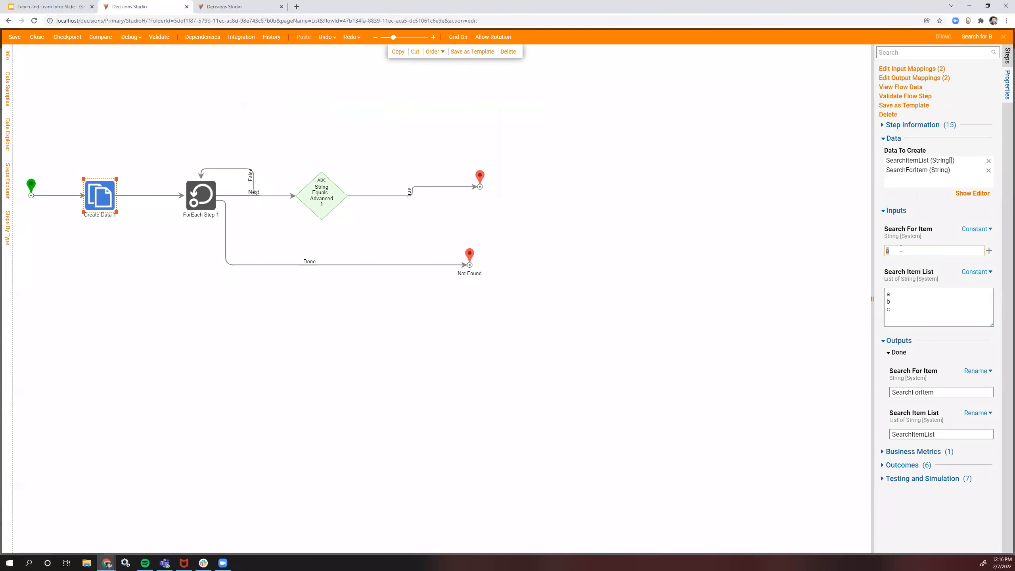
type("b")
left_click(688, 286)
Step: Debug the flow capturing all data and examine the True-path end step's input and output data
left_click(132, 37)
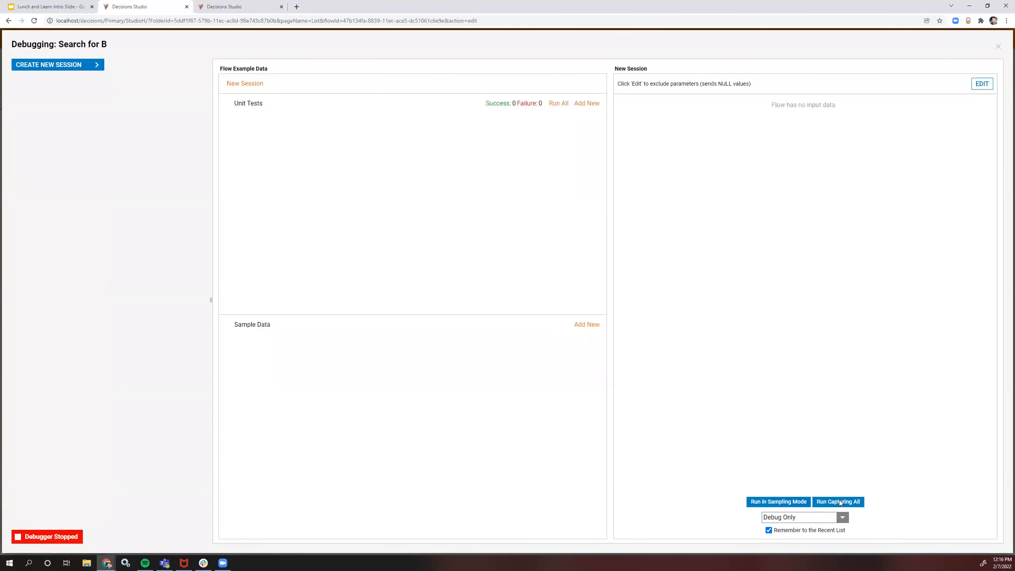
left_click(838, 498)
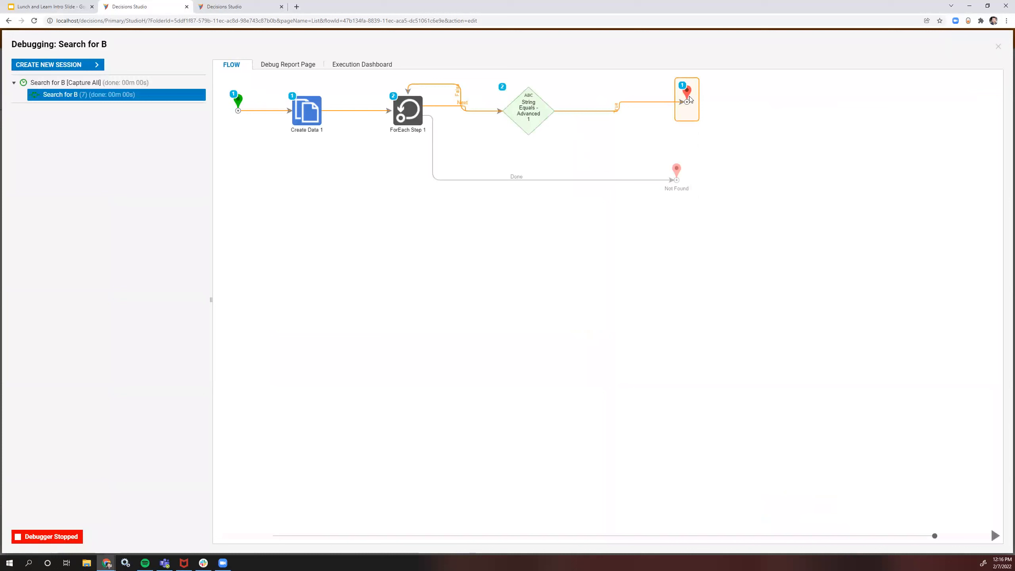
left_click(684, 96)
left_click(773, 107)
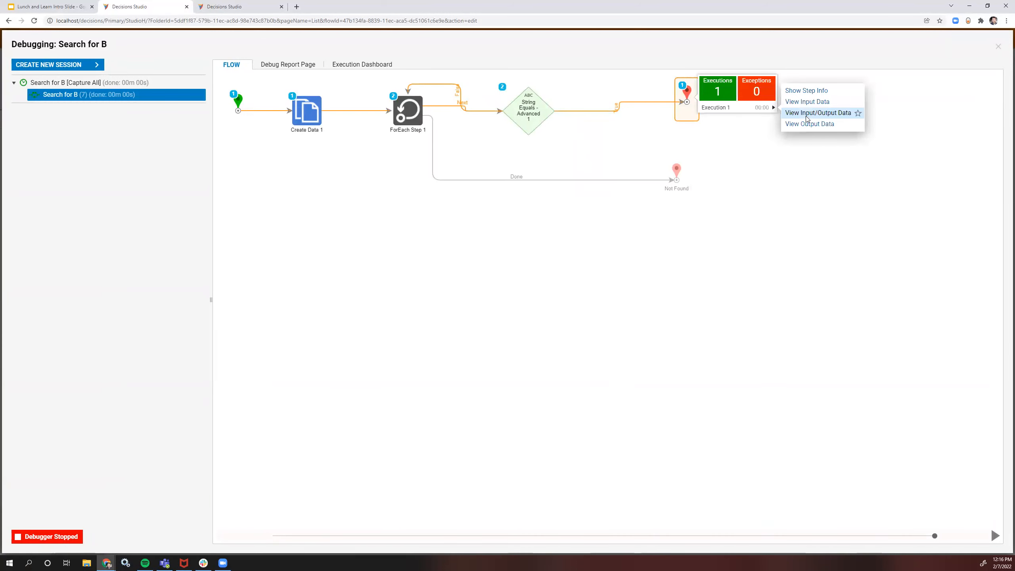
left_click(815, 112)
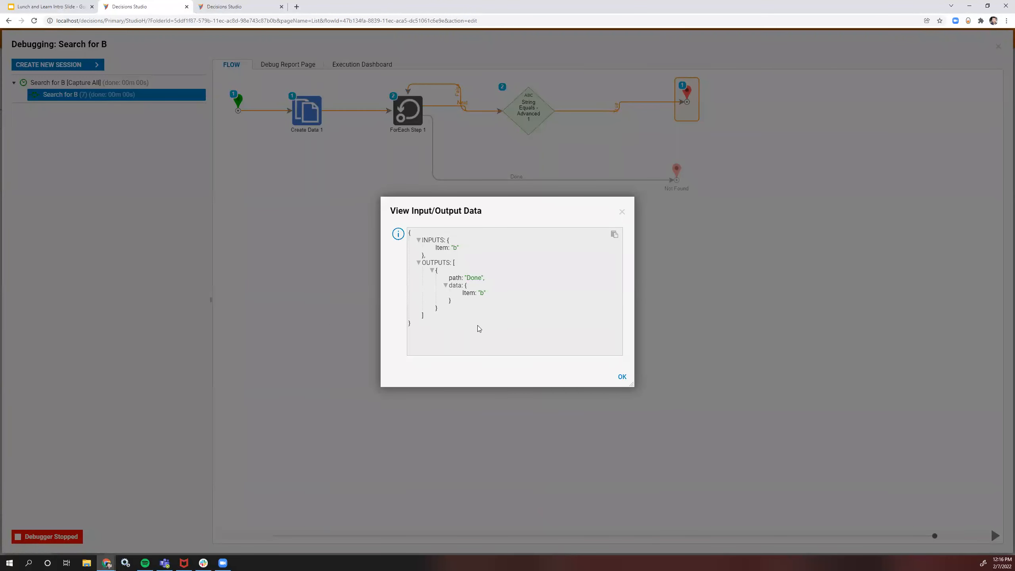
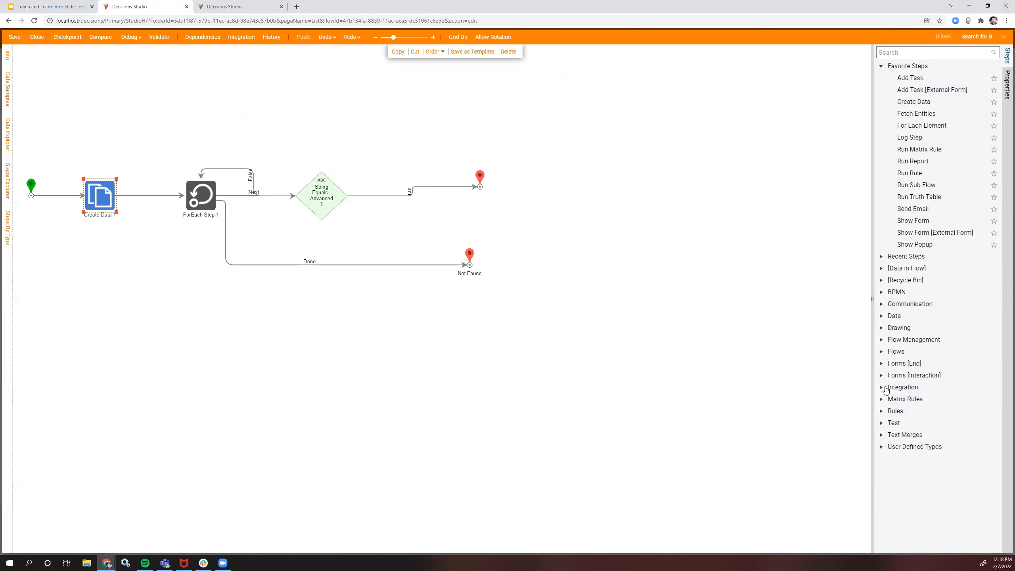
Step: Add an Object Properties to Data Pairs step from the advanced data pair steps to the empty area below the flow
left_click(882, 316)
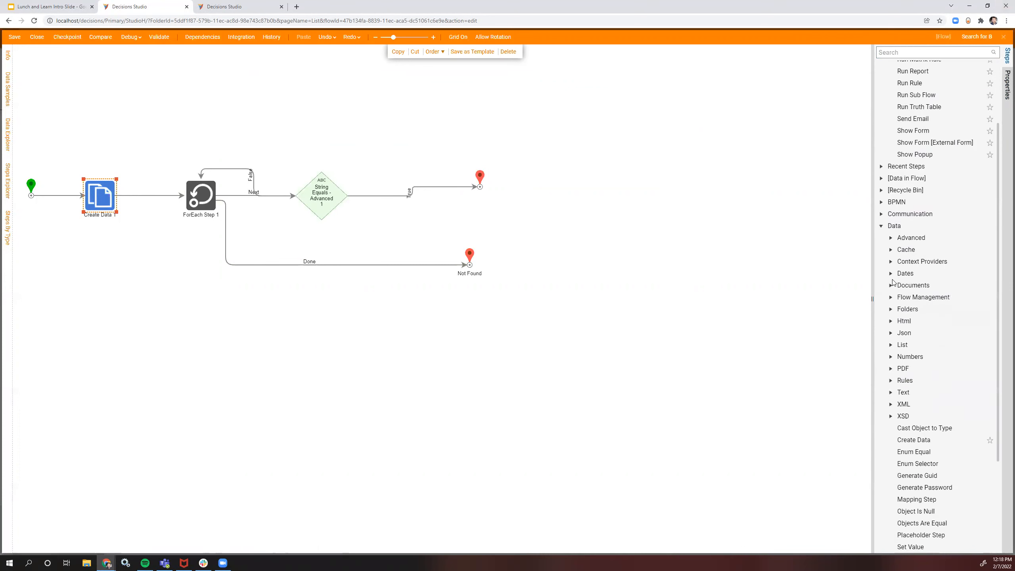
left_click(891, 238)
left_click(900, 249)
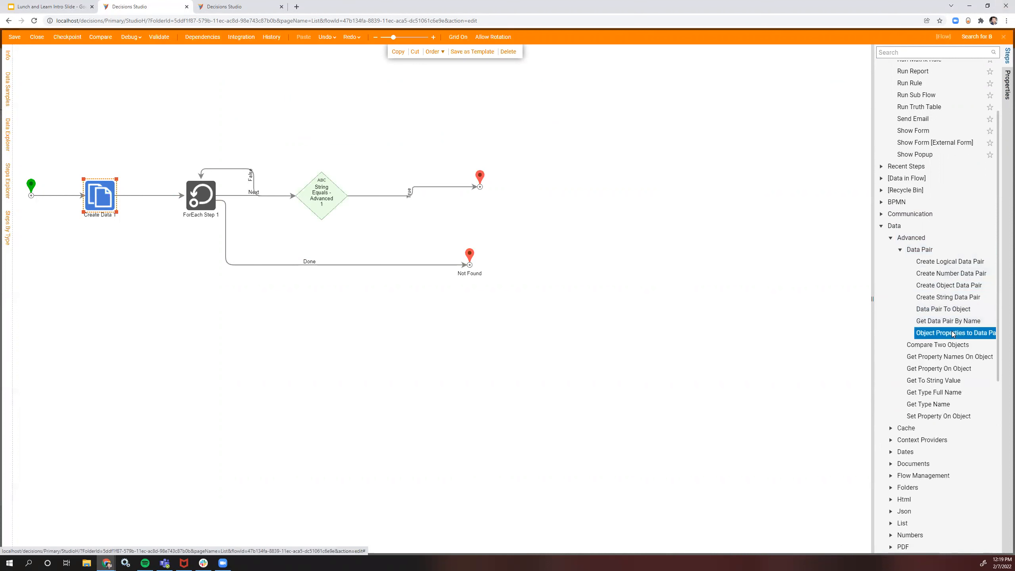
left_click_drag(953, 333, 104, 314)
Step: Shift the existing steps away from Start and insert Object Properties to Data Pairs 1 between Start and Create Data 1
left_click_drag(72, 155, 567, 229)
left_click_drag(115, 190, 319, 190)
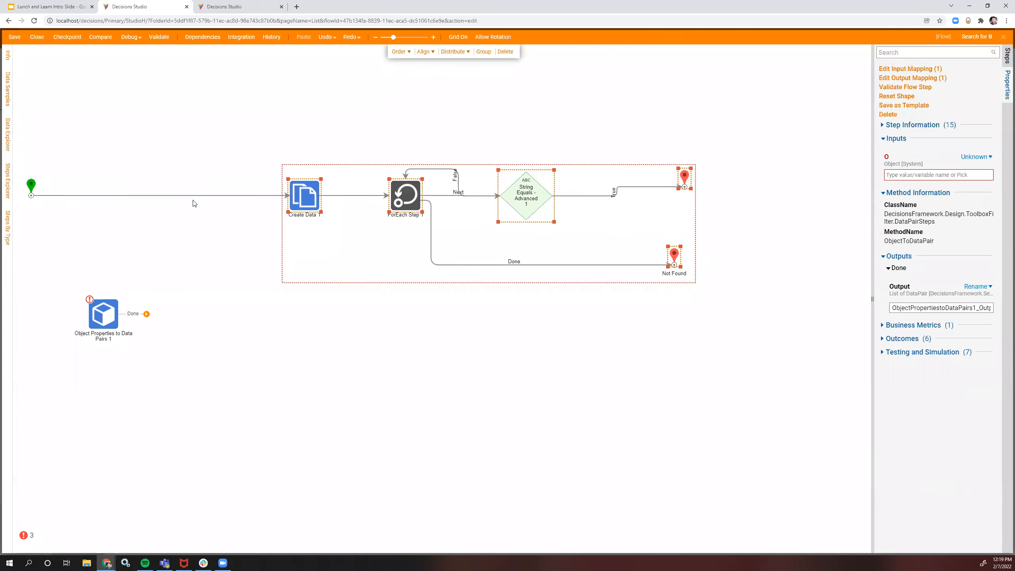
left_click(142, 195)
left_click_drag(62, 196, 234, 203)
left_click(167, 228)
left_click(268, 230)
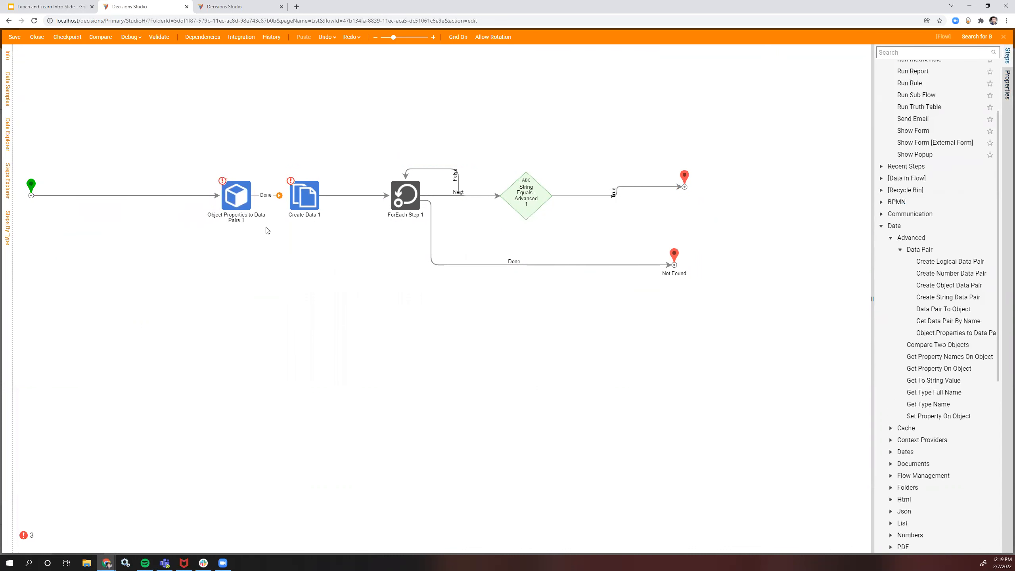
left_click(246, 198)
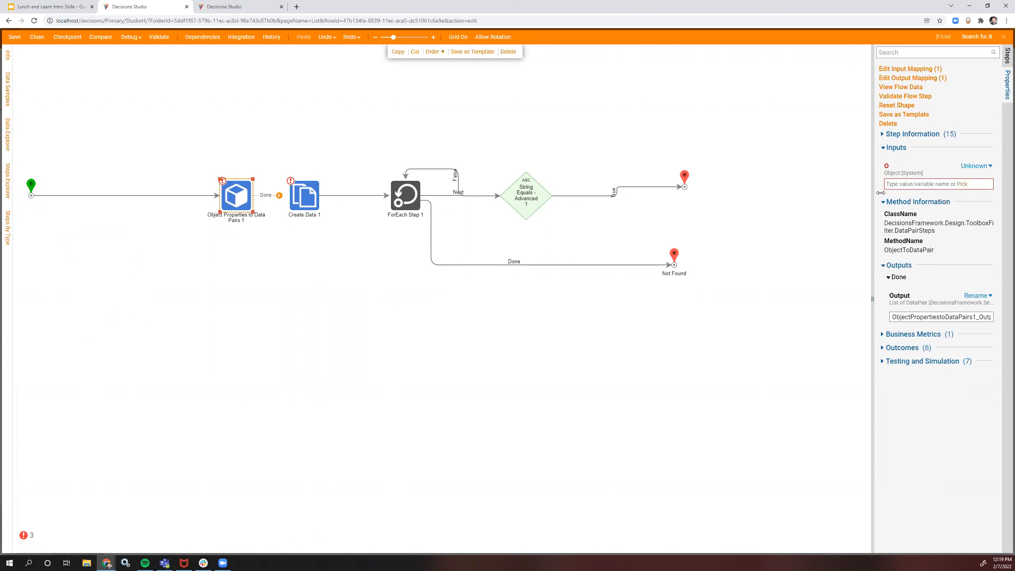
left_click(1006, 57)
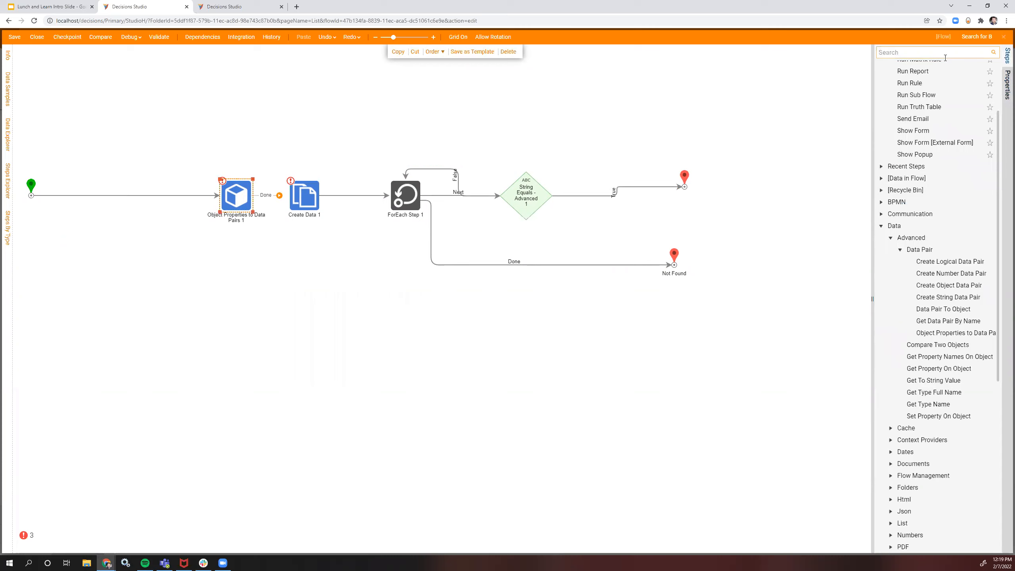
type("fetch")
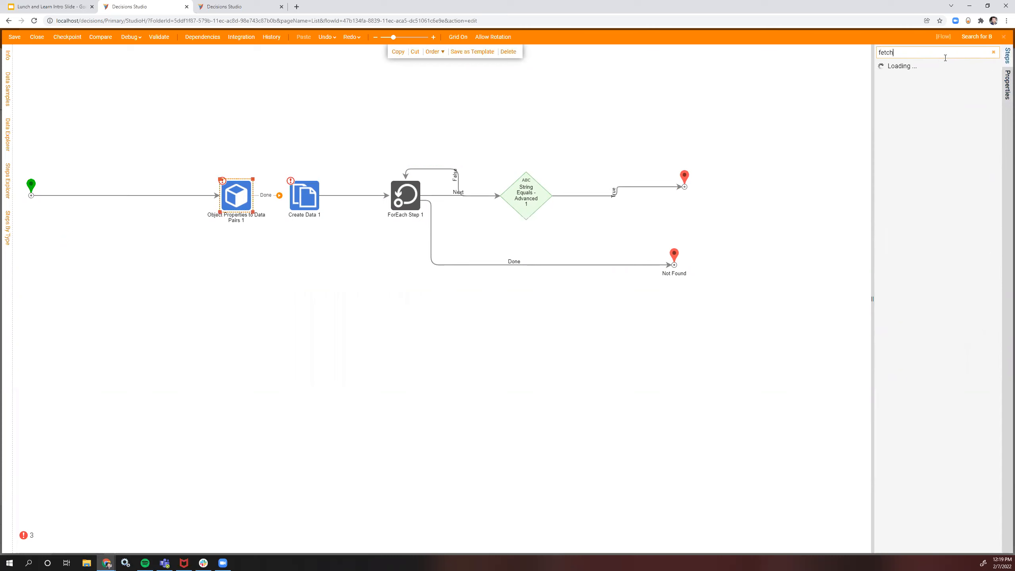
left_click(993, 52)
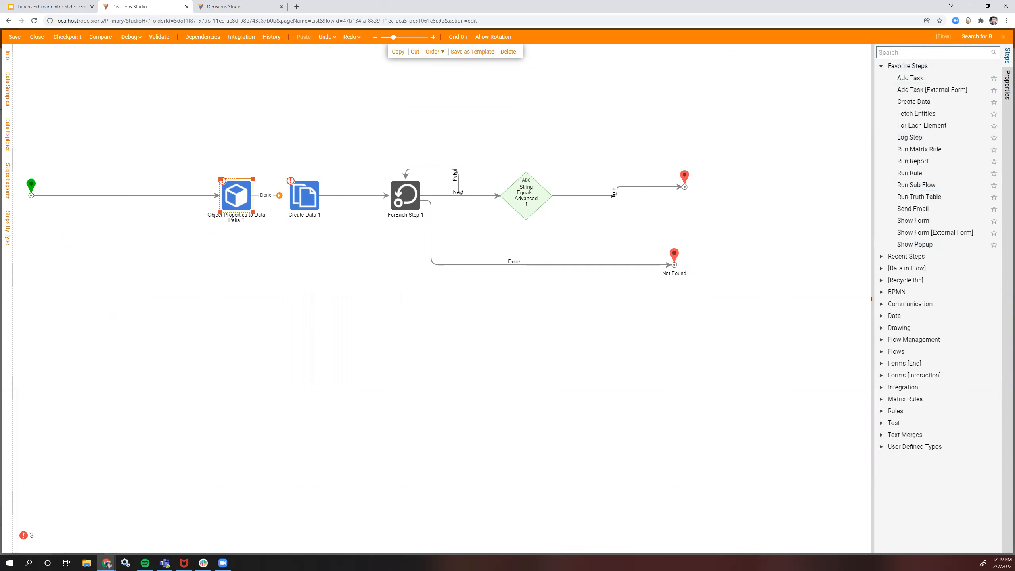
Step: Add AccountService's GetByID step from the internal integration services between Start and Object Properties to Data Pairs 1
left_click(881, 447)
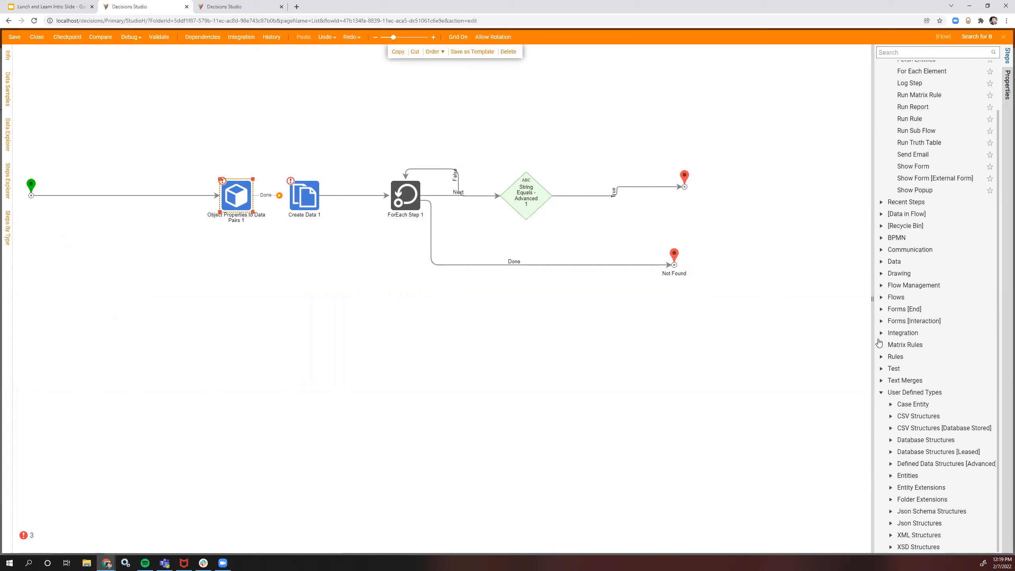
left_click(881, 333)
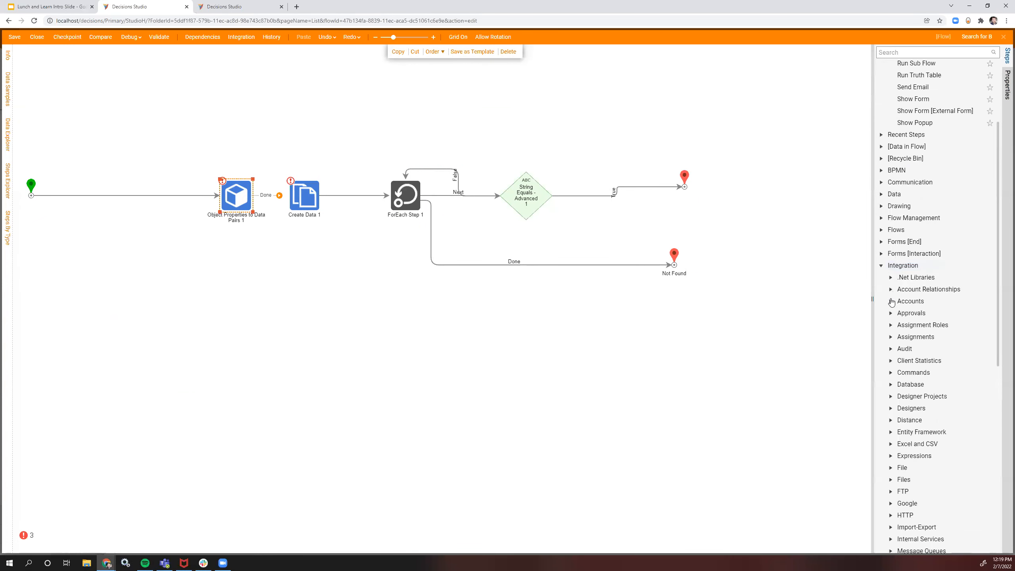
scroll(893, 384, "down", 3)
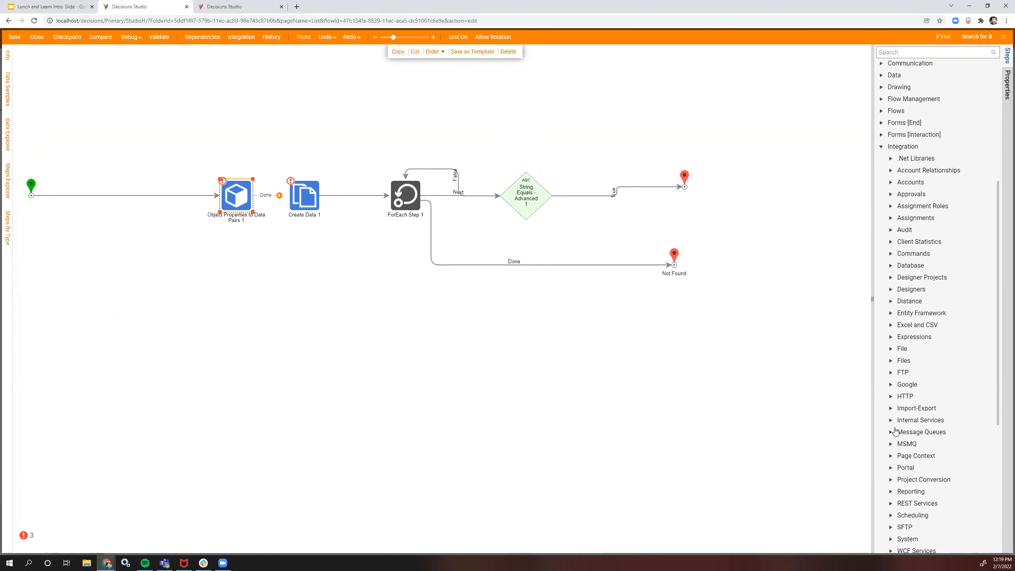
left_click(889, 420)
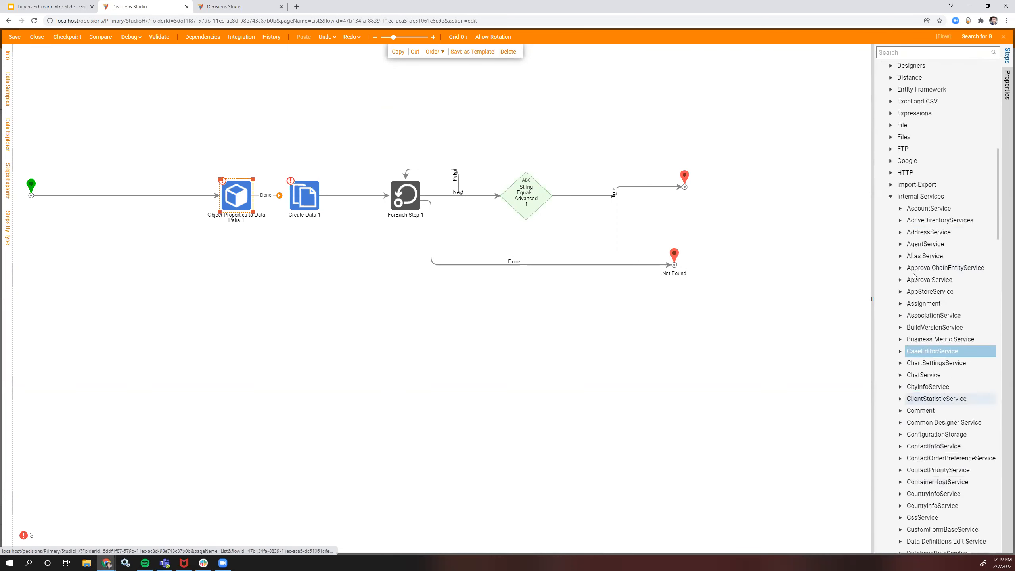
left_click(904, 238)
scroll(923, 280, "down", 10)
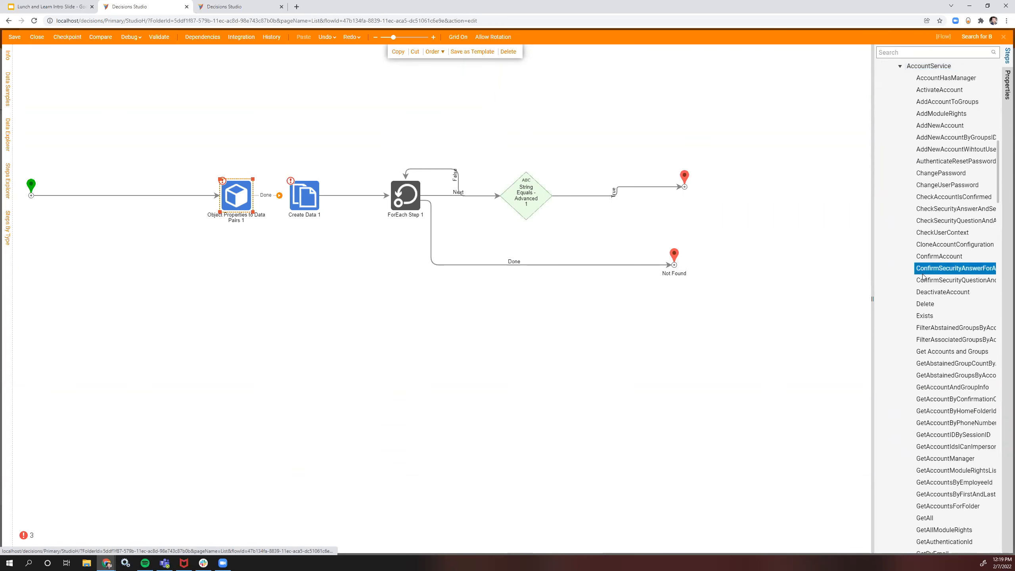
left_click_drag(927, 272, 130, 201)
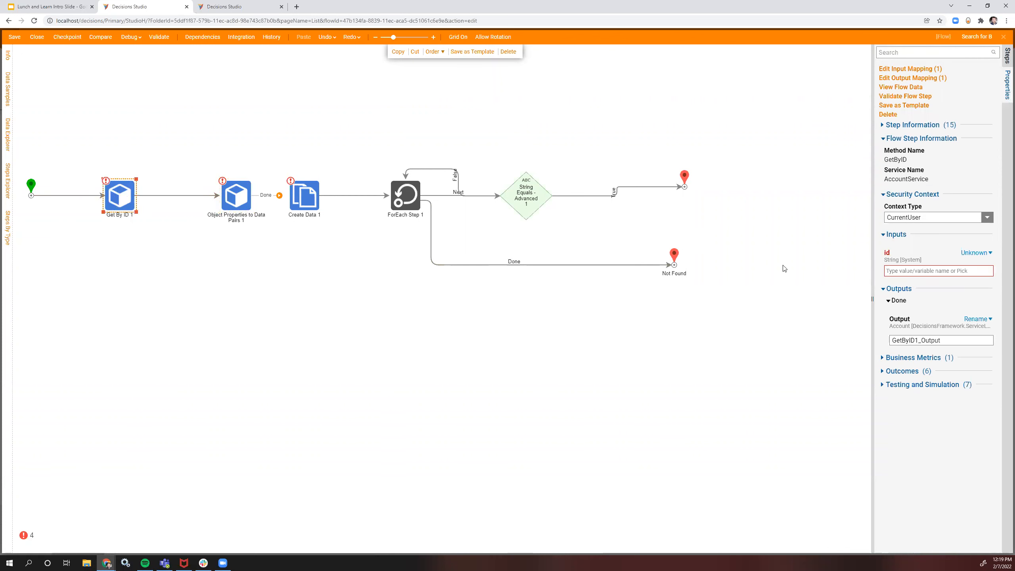
Step: Switch to the Decisions portal and copy the ID of the third account listed in the Security Accounts folder
left_click(223, 8)
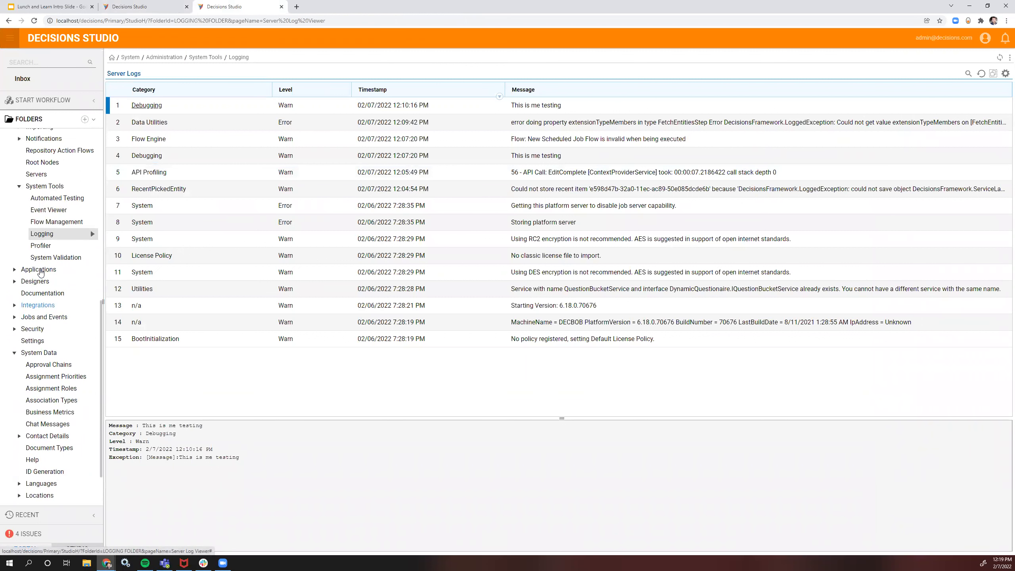
scroll(40, 337, "up", 6)
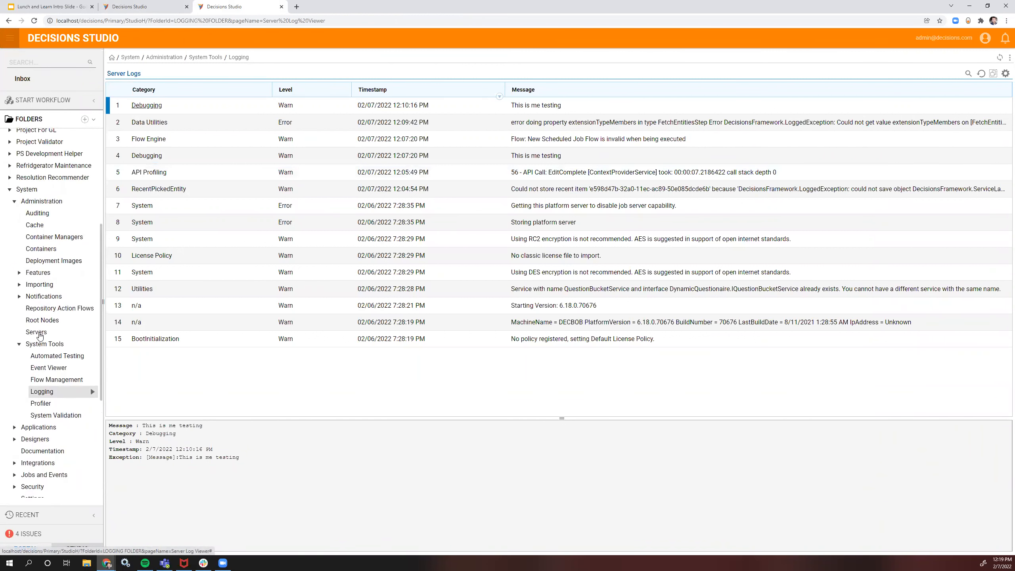
left_click(14, 242)
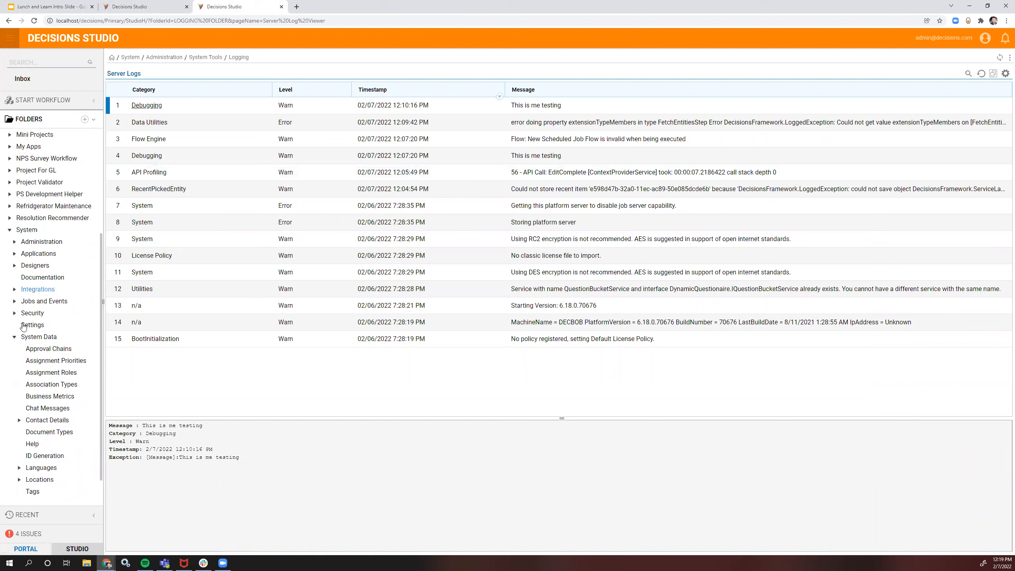
left_click(28, 335)
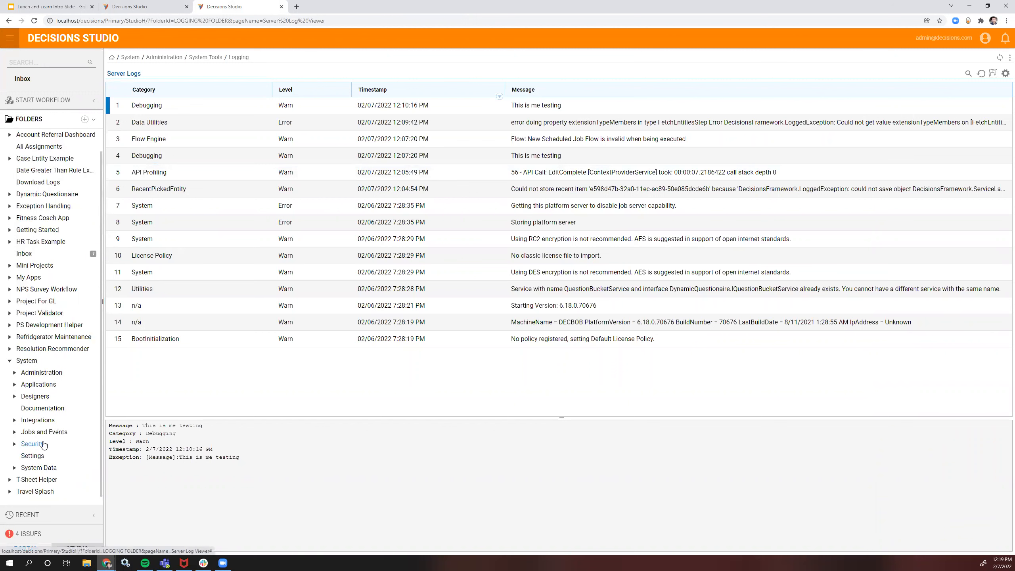
left_click(33, 444)
left_click(145, 105)
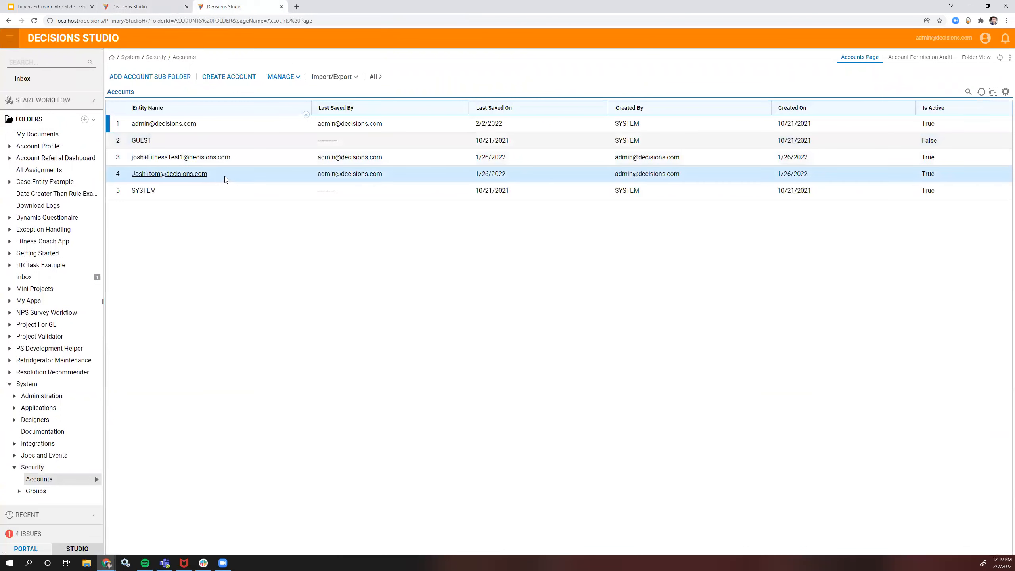
left_click(249, 160)
mouse_move(340, 190)
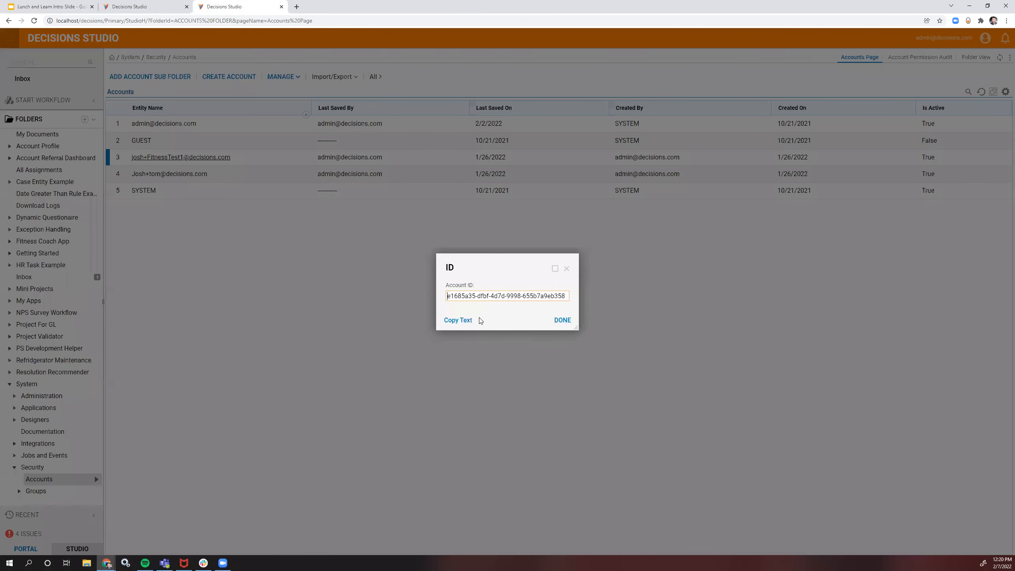
left_click(458, 321)
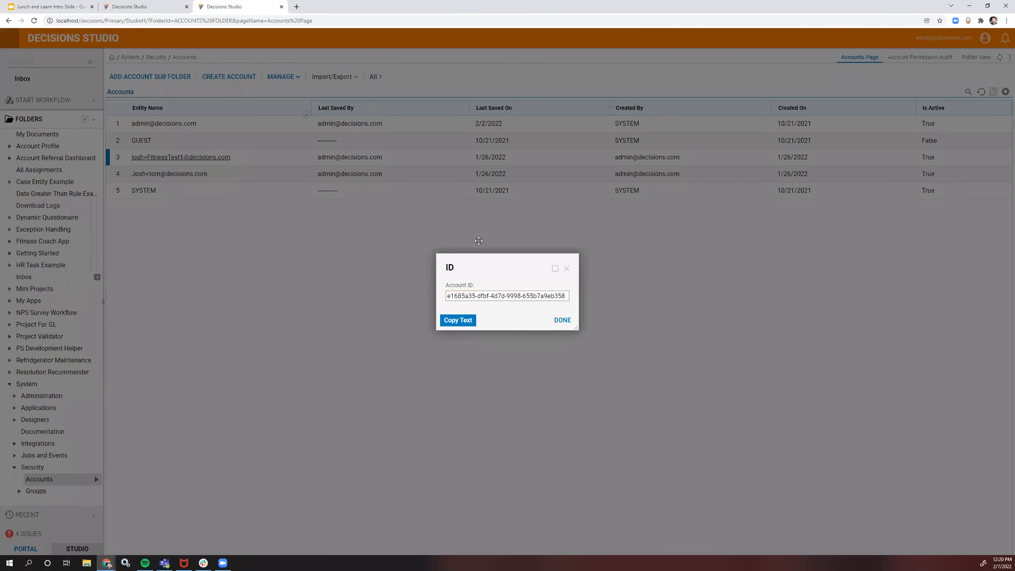
Step: Back in the flow designer, set Get By ID 1's id input to a constant holding the copied account ID
left_click(136, 6)
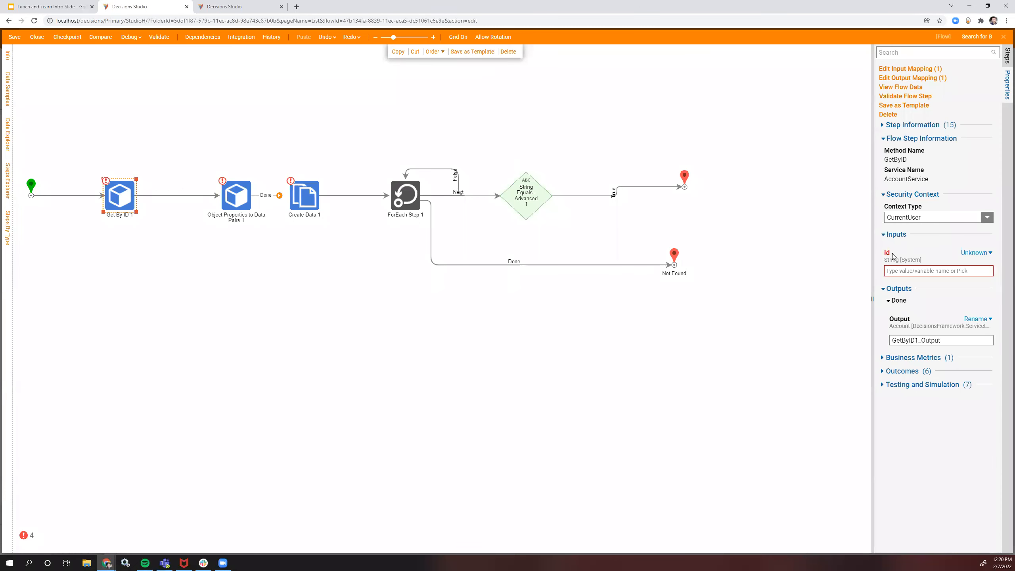
left_click(974, 252)
left_click(920, 221)
left_click(930, 273)
key("ctrl+v")
left_click(707, 306)
Step: Map Object Properties to Data Pairs 1's object input from the flow to GetByID1_Output
left_click(123, 197)
left_click(236, 194)
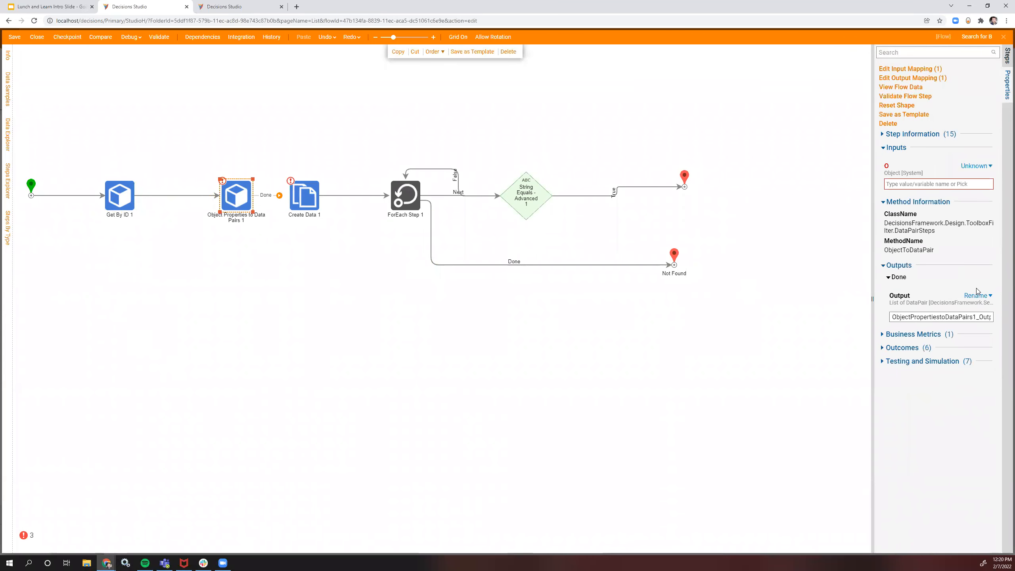
left_click(975, 166)
left_click(924, 161)
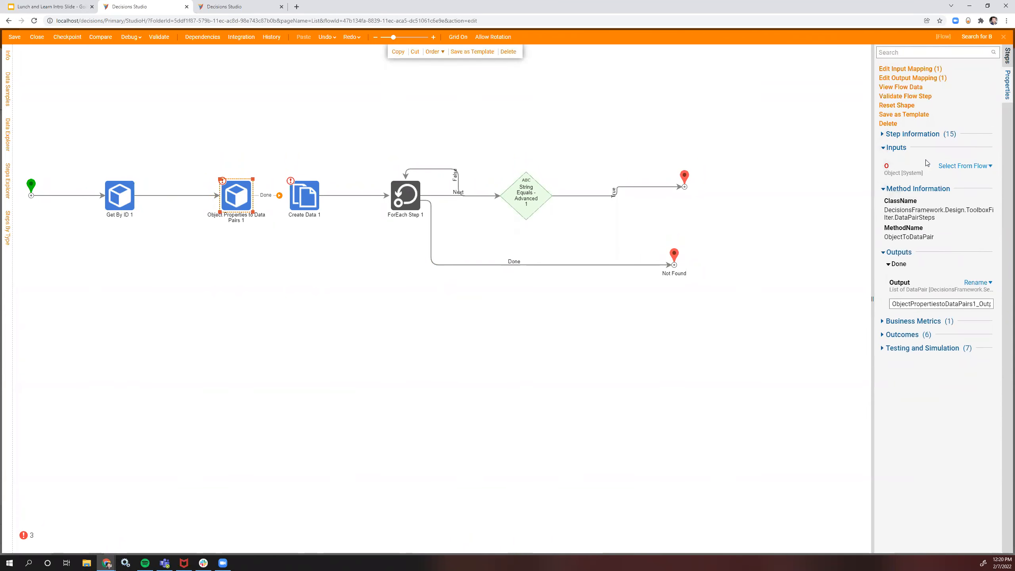
left_click(356, 304)
left_click(689, 460)
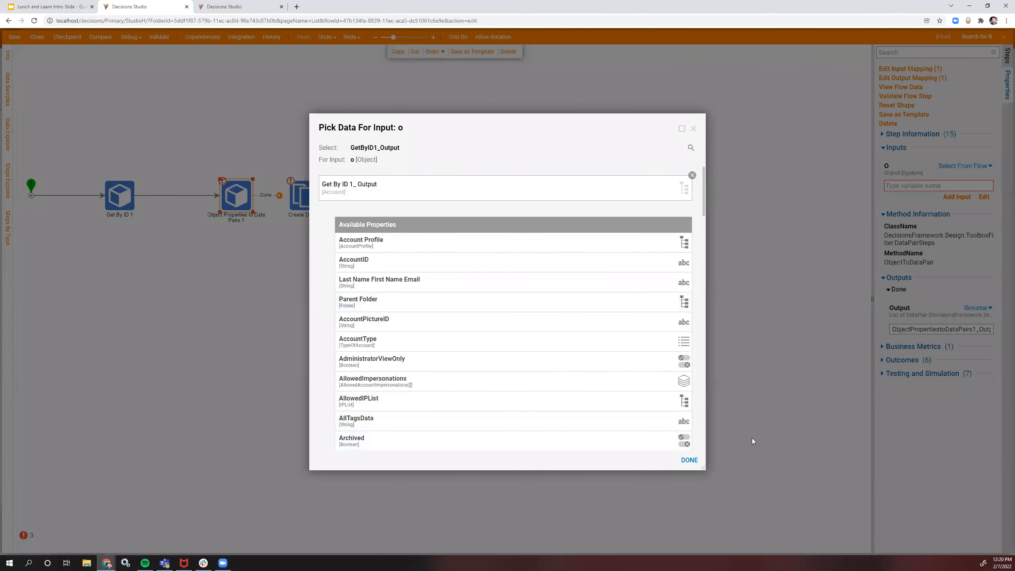
left_click(759, 297)
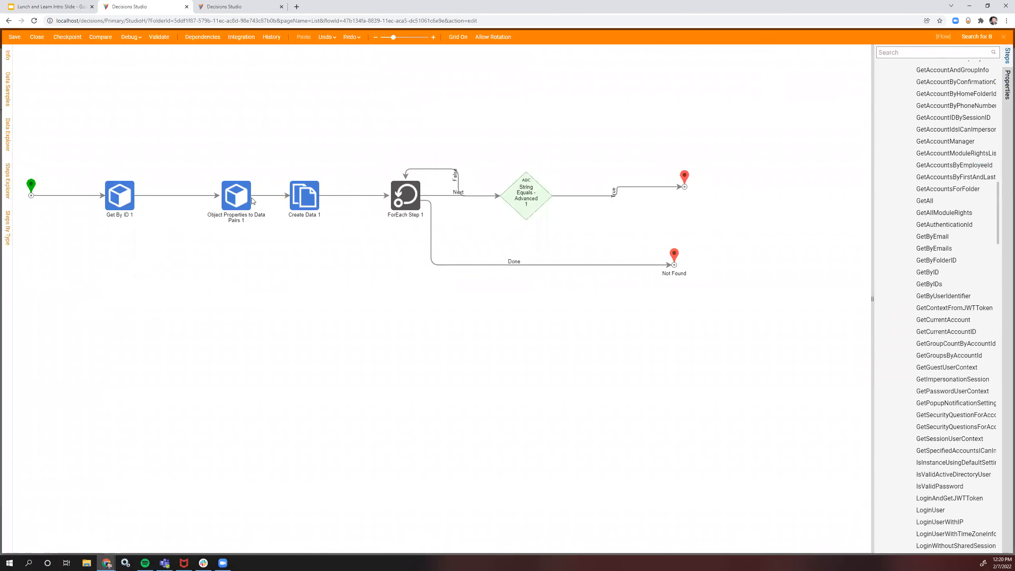
Step: Remove the link between Object Properties to Data Pairs 1 and Create Data 1, and connect its Done path to the True-path end step
left_click(256, 197)
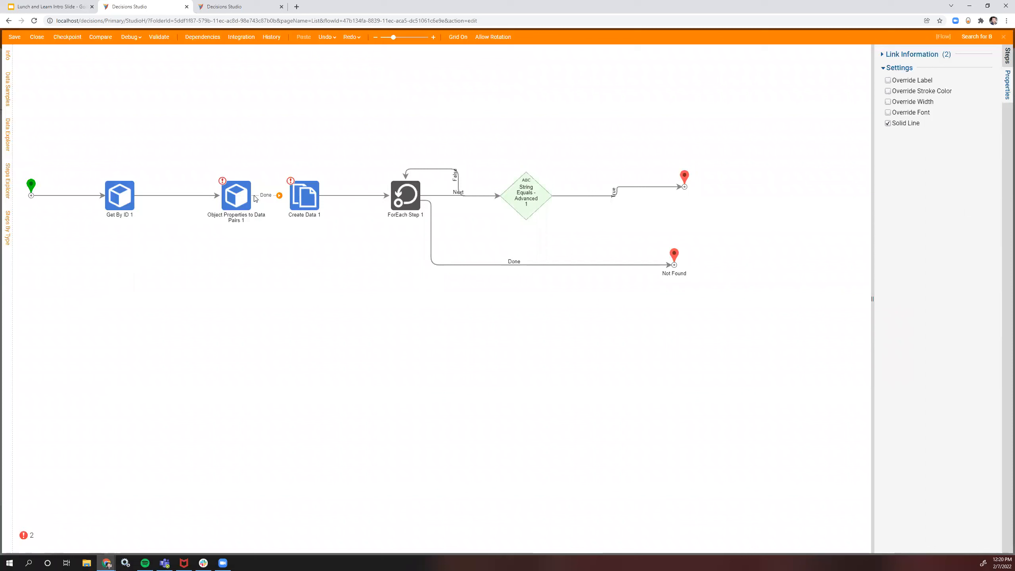
left_click_drag(254, 163, 615, 198)
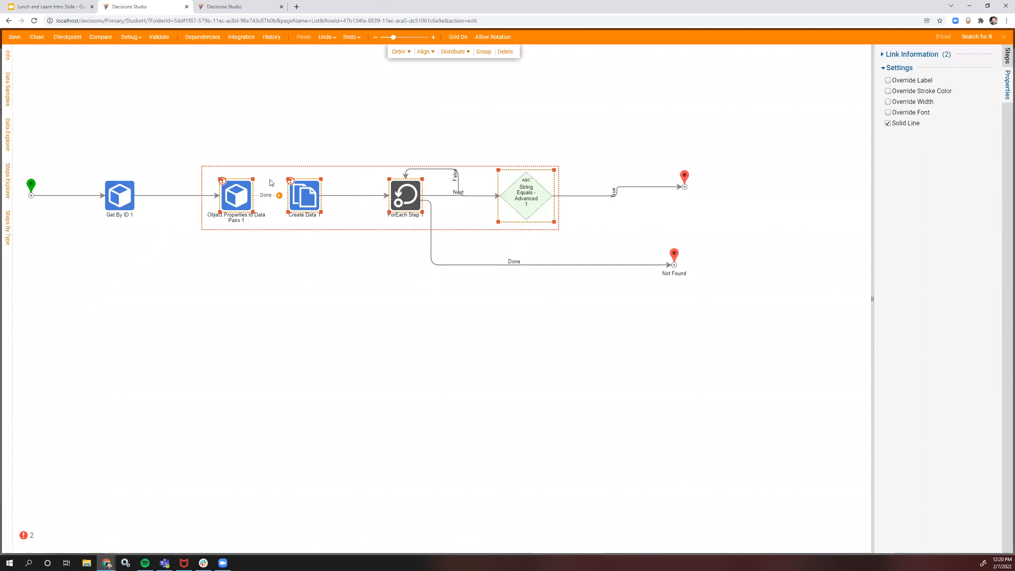
left_click(274, 259)
left_click_drag(279, 195, 683, 186)
Step: Debug the rerouted flow capturing all data and examine Get By ID 1's output data
left_click(133, 35)
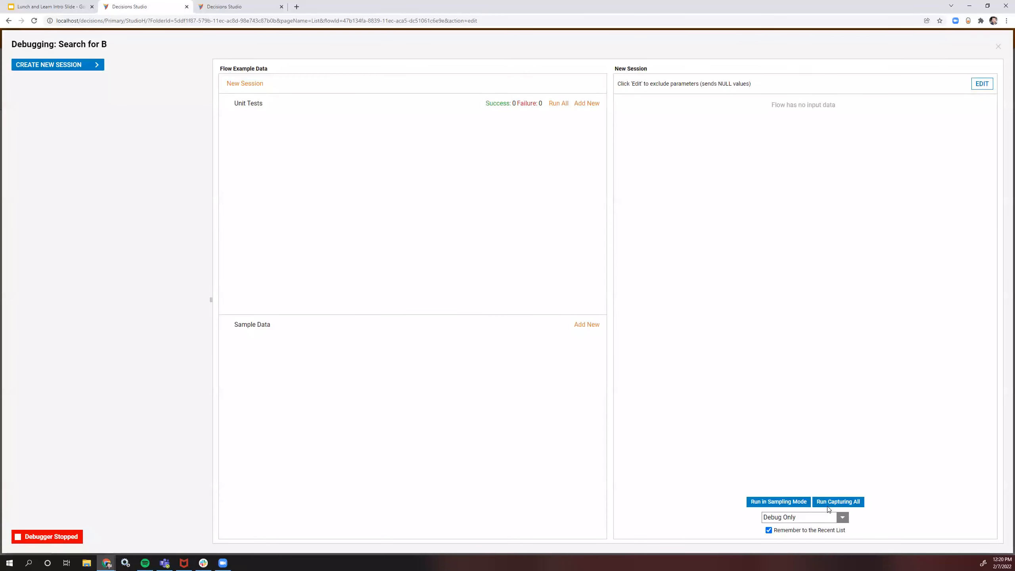
left_click(827, 505)
mouse_move(340, 120)
mouse_move(421, 126)
left_click(455, 144)
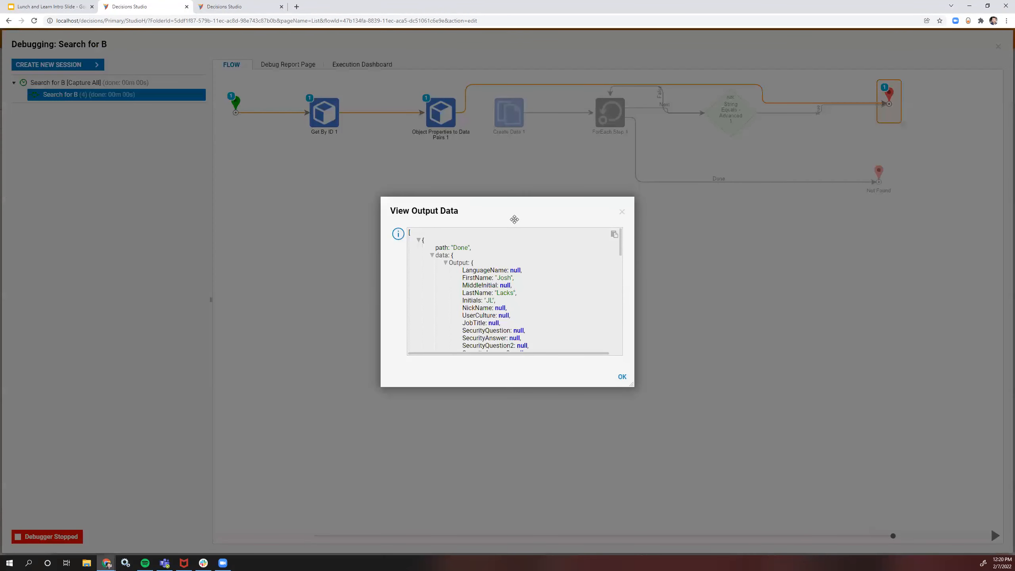
Step: Enlarge Get By ID 1's output data view and read through the fetched account's properties
left_click_drag(514, 220, 410, 109)
left_click_drag(712, 434, 782, 500)
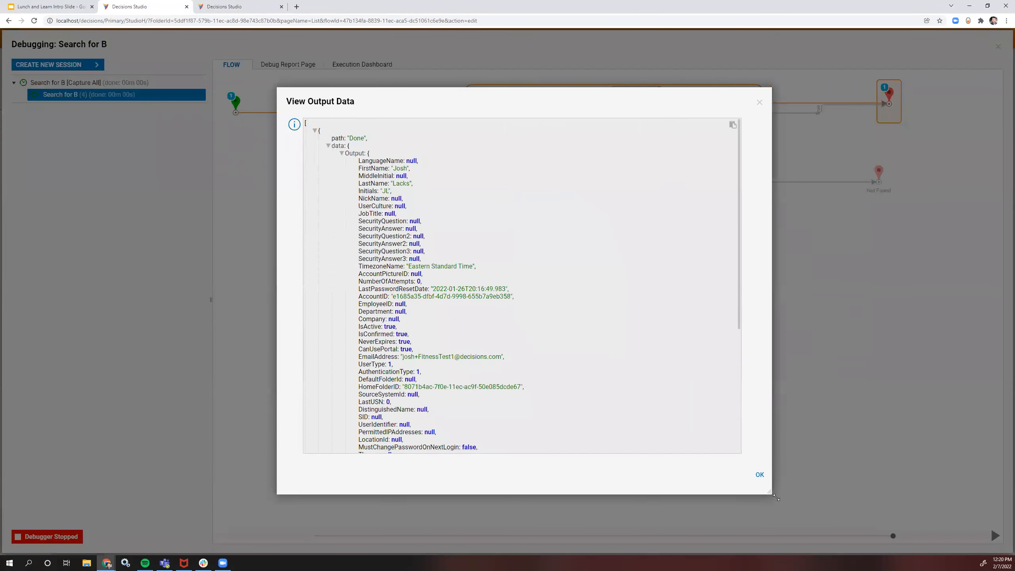
scroll(457, 290, "down", 4)
scroll(465, 264, "up", 4)
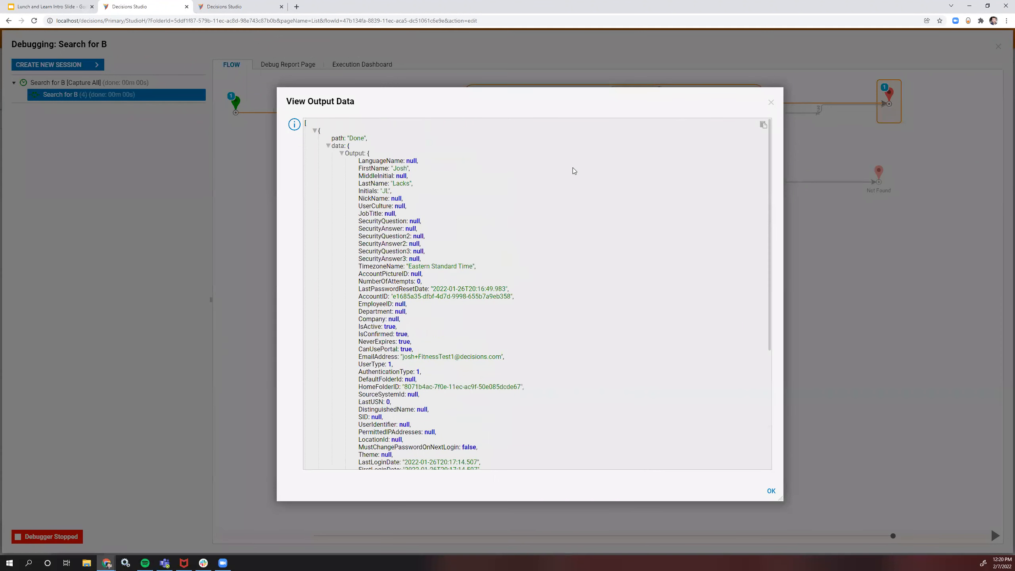
left_click(771, 104)
Step: Examine the input and output data of Object Properties to Data Pairs 1, comparing the account object with the resulting data pairs
left_click(442, 115)
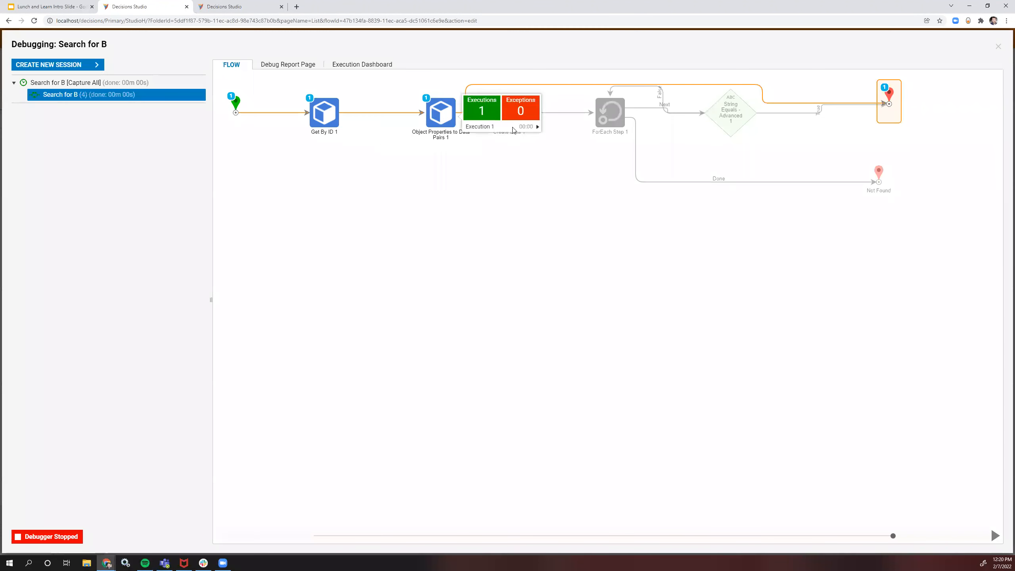
mouse_move(514, 128)
left_click(582, 132)
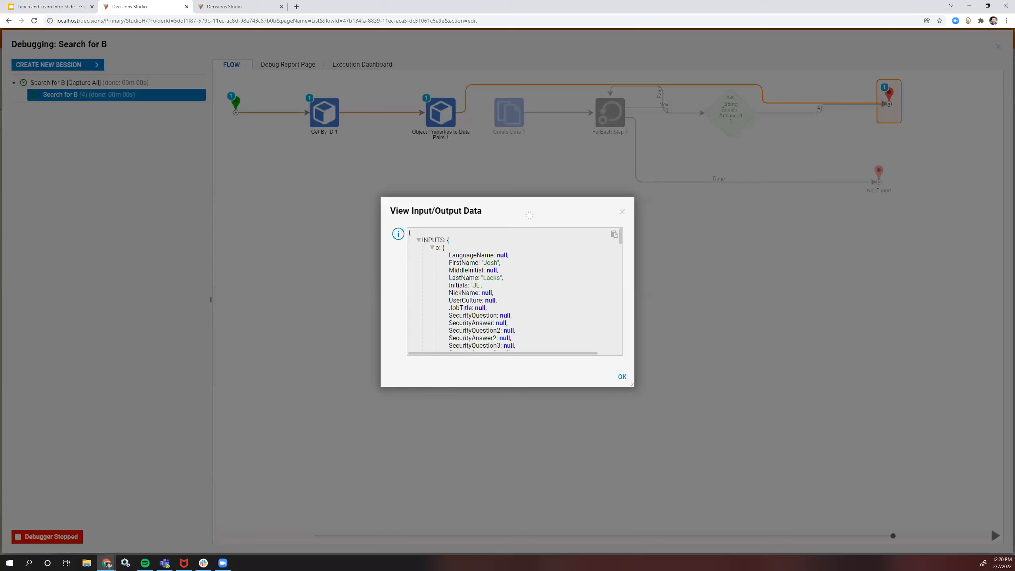
left_click_drag(529, 216, 408, 107)
left_click_drag(509, 275, 938, 541)
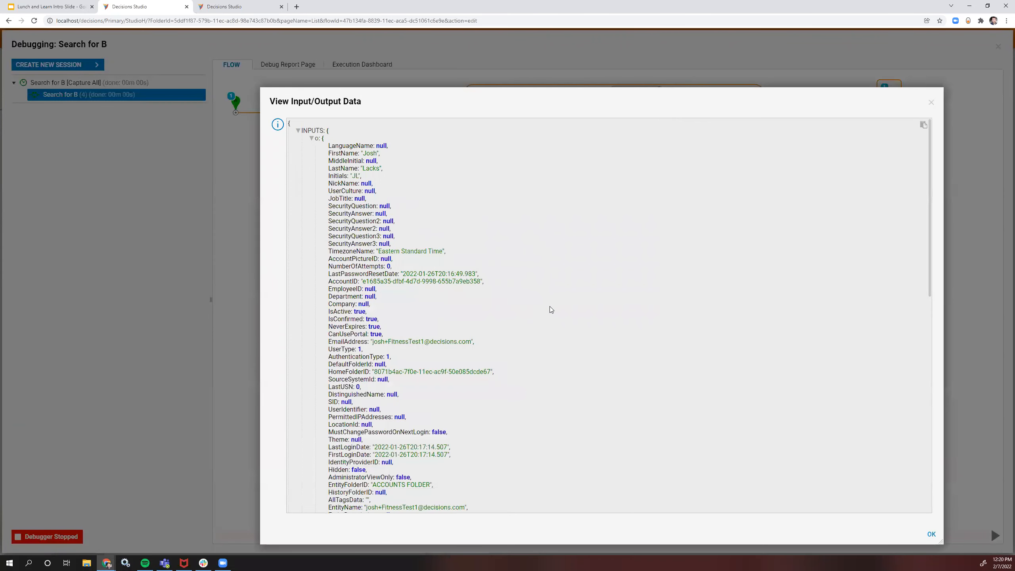
scroll(552, 310, "down", 12)
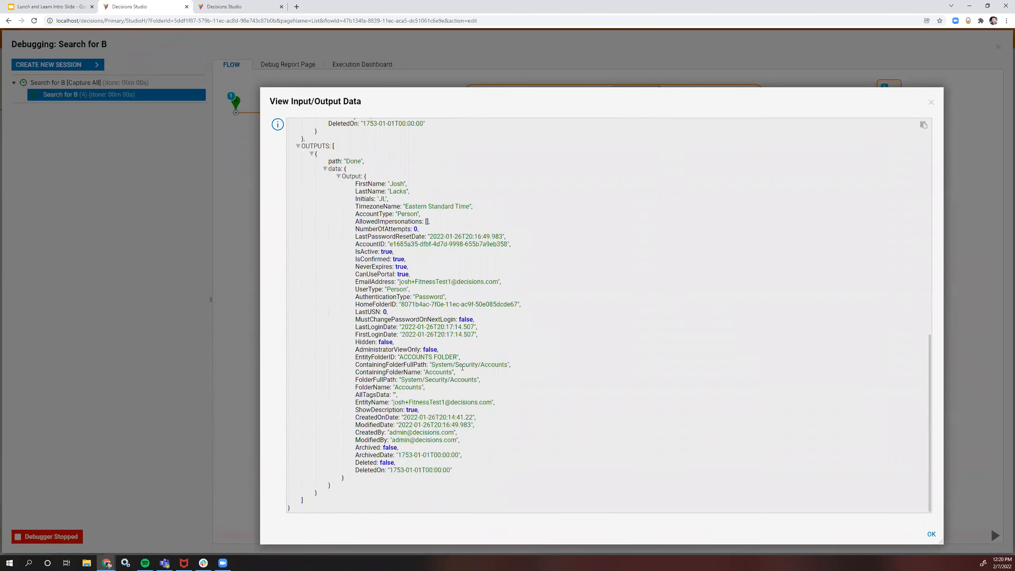
scroll(467, 288, "up", 6)
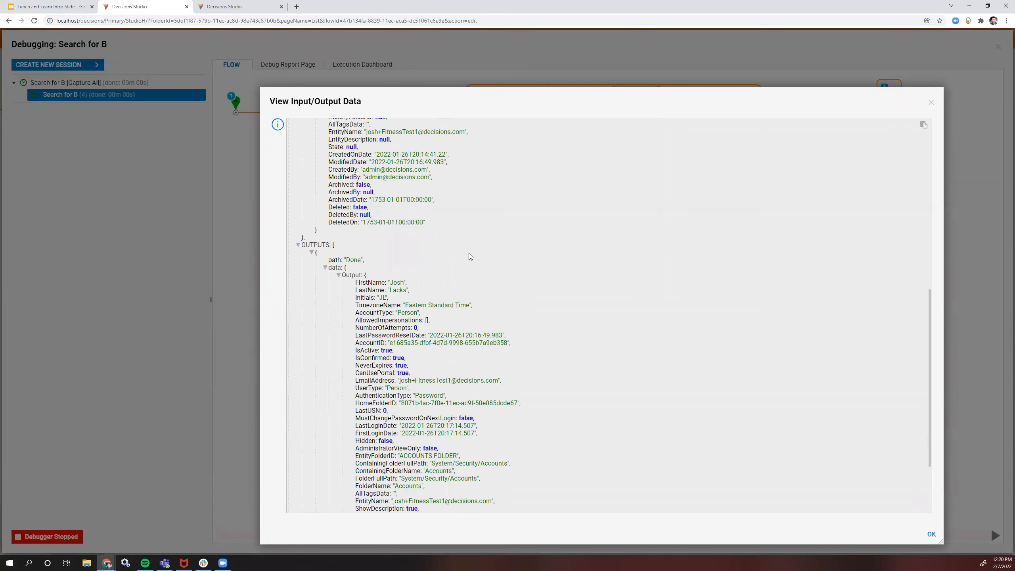
scroll(374, 270, "down", 6)
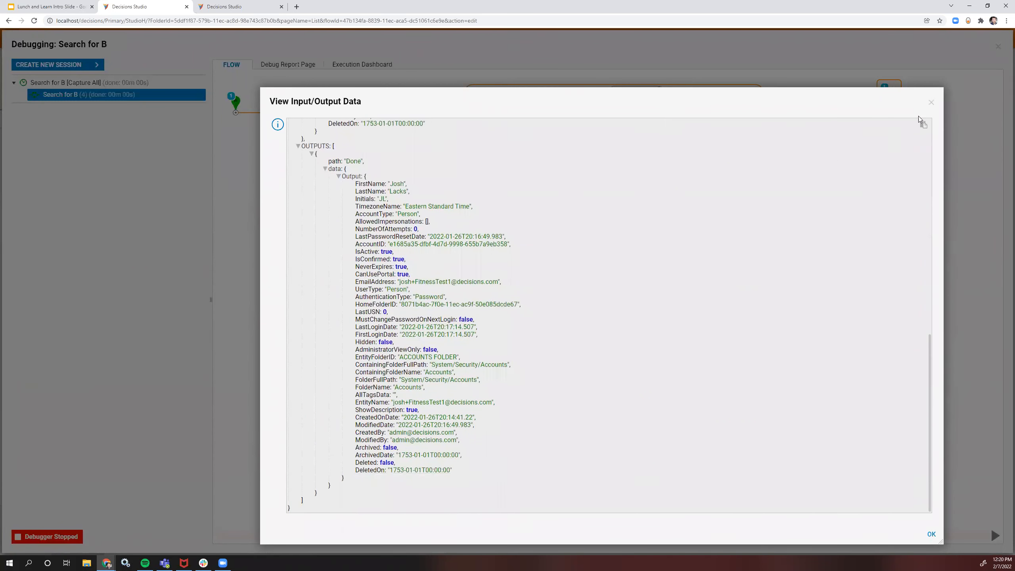
left_click(928, 104)
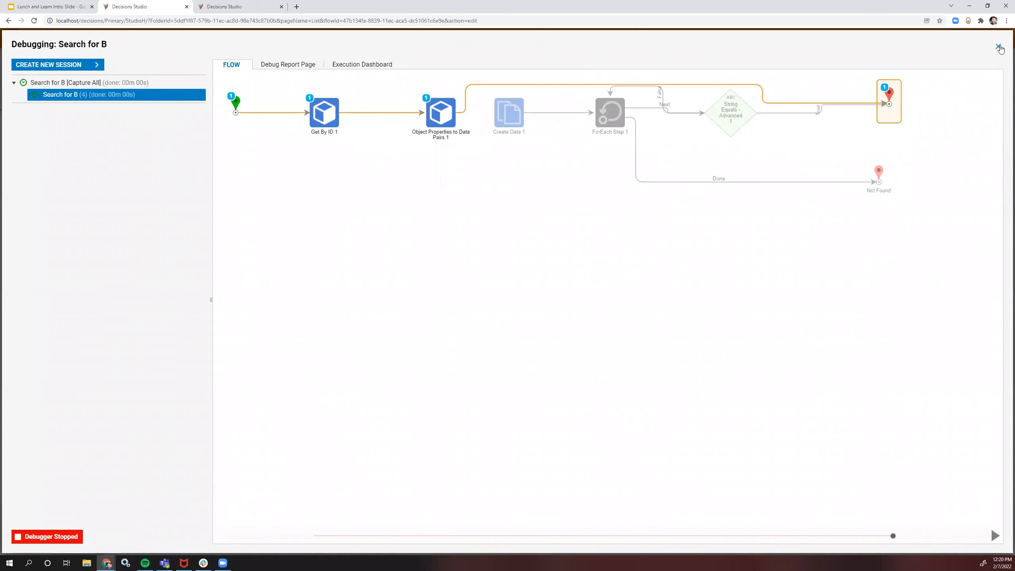
Step: Close the debugger and relink Object Properties to Data Pairs 1 to Create Data 1 in place of the True-path end step
left_click(998, 47)
left_click(372, 165)
key("Delete")
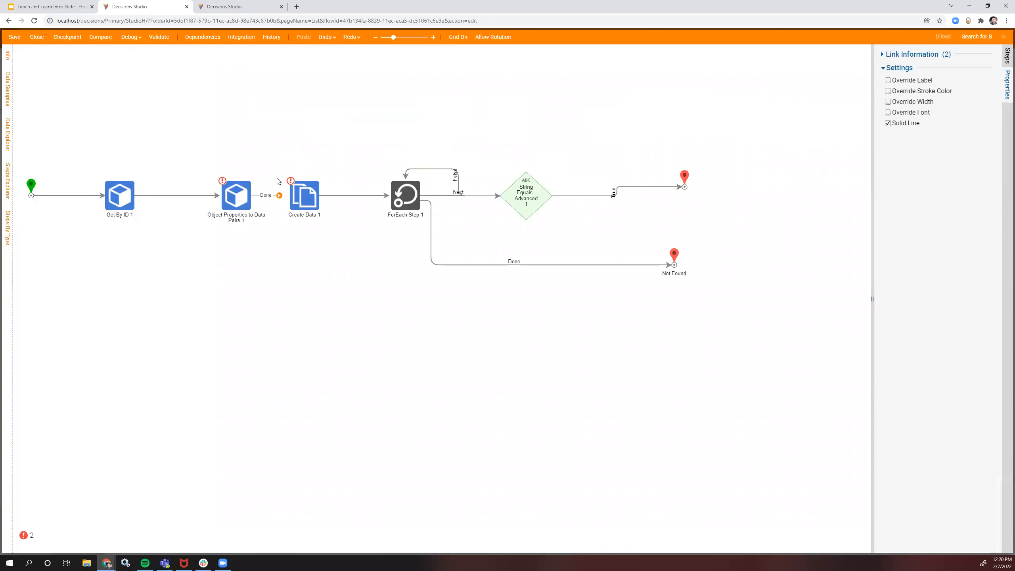
left_click_drag(280, 195, 303, 195)
Step: Reroute the Done path of Object Properties to Data Pairs 1 from Create Data 1 to the True-path end step
left_click(236, 195)
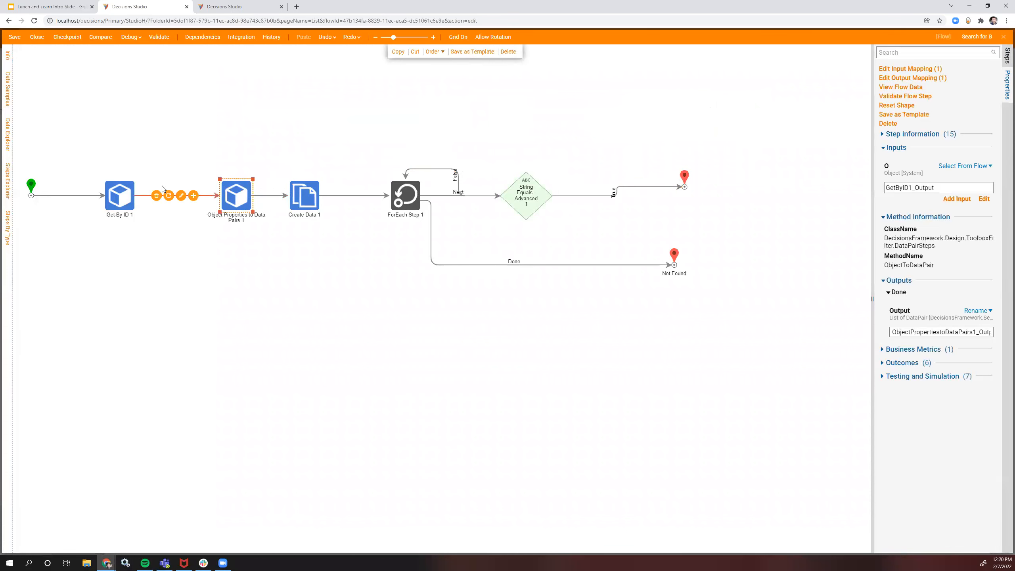
left_click(276, 195)
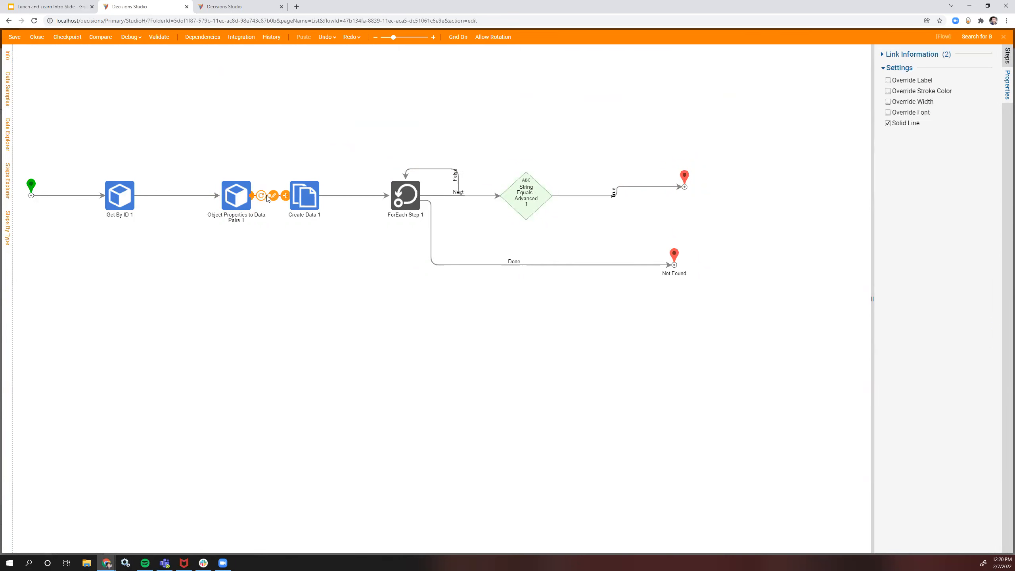
left_click_drag(276, 196, 684, 186)
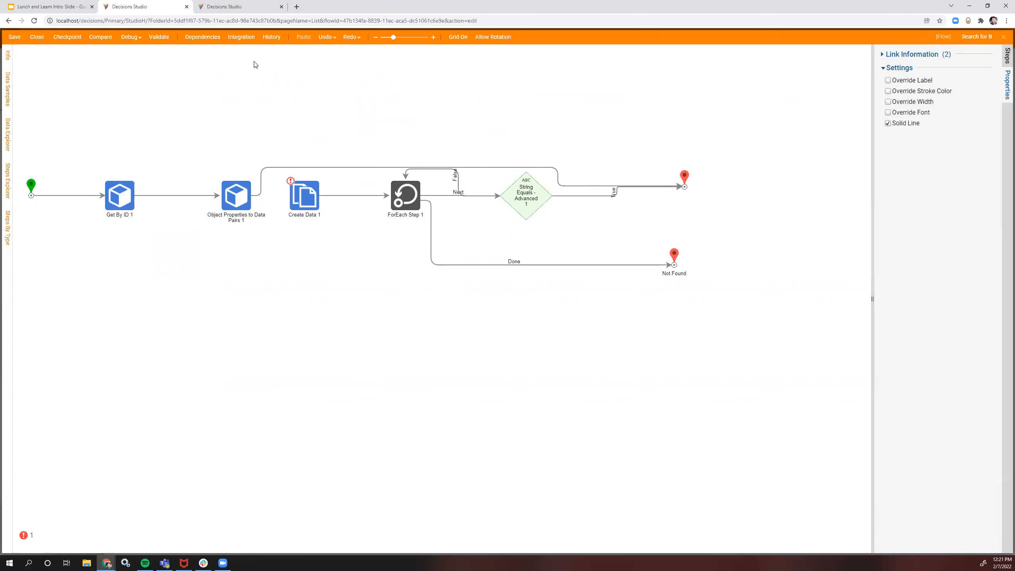
Step: Debug the flow capturing all data and pick out the AuthenticationType property name in Object Properties to Data Pairs 1's output
left_click(129, 36)
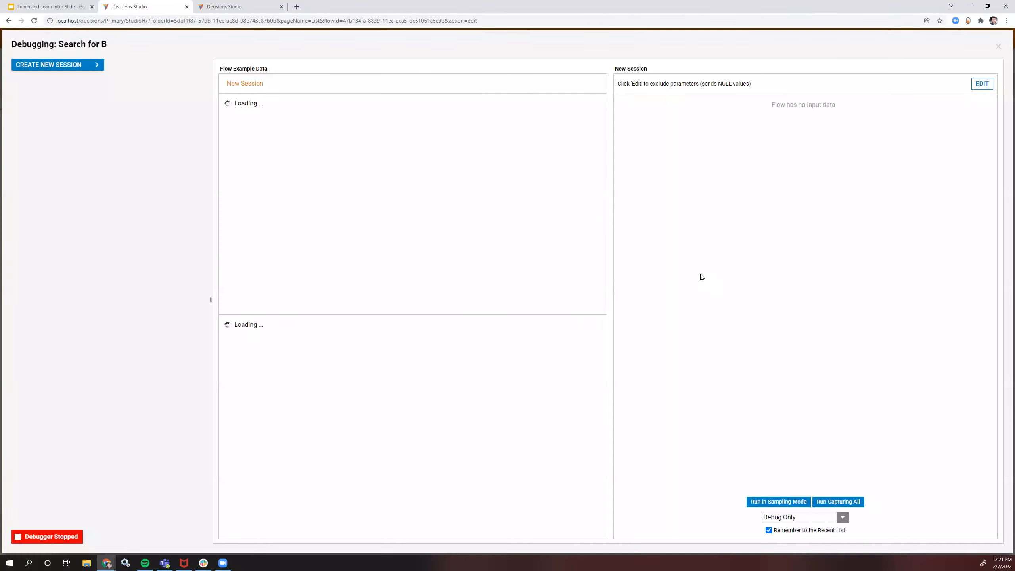
left_click(839, 501)
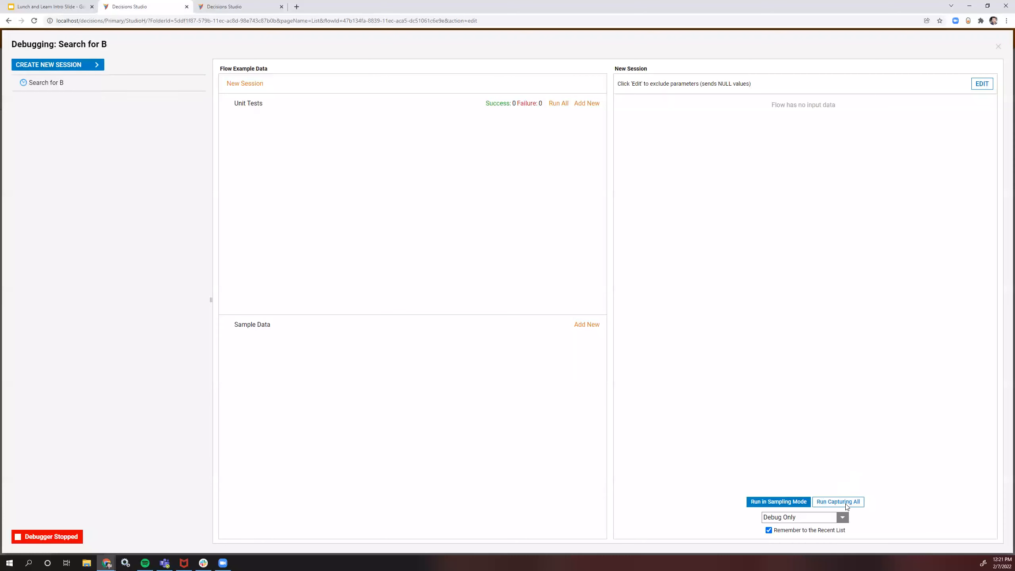
mouse_move(437, 121)
left_click(527, 105)
left_click(571, 147)
scroll(513, 300, "down", 3)
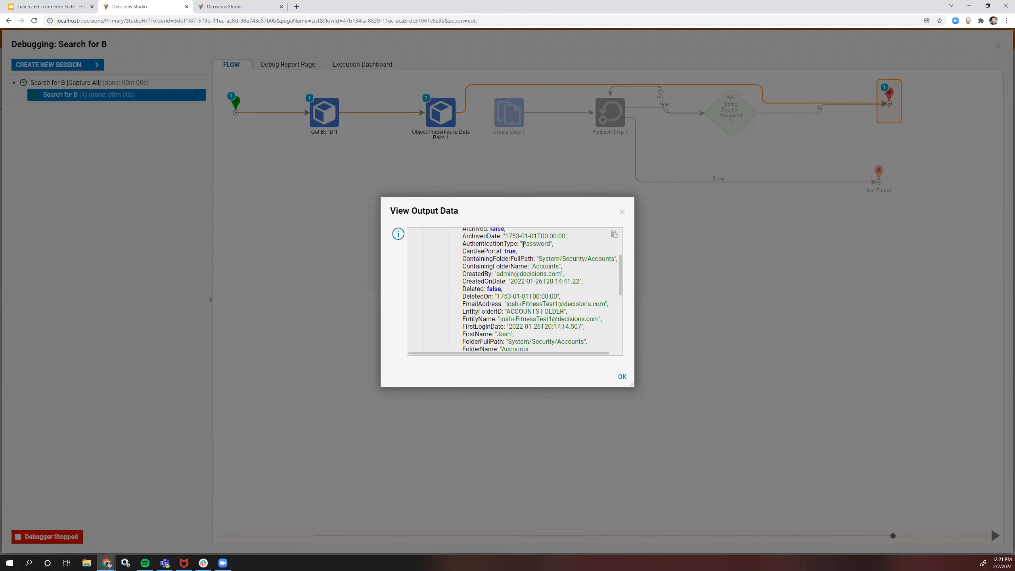
double_click(516, 243)
left_click(621, 211)
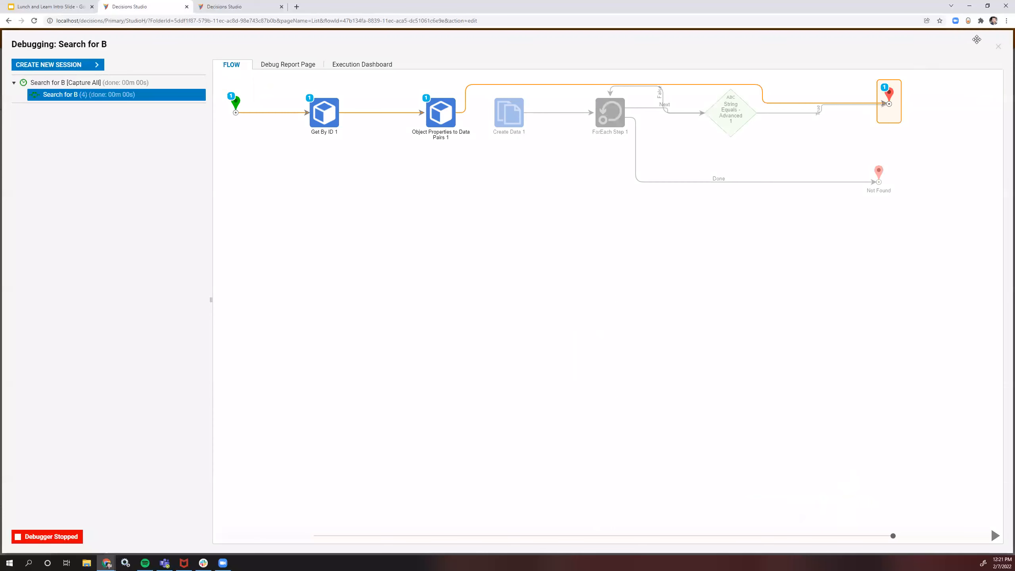
Step: Remove the link to the end step and delete Create Data 1, leading Object Properties to Data Pairs 1 directly into ForEach Step 1
left_click(998, 46)
left_click(264, 169)
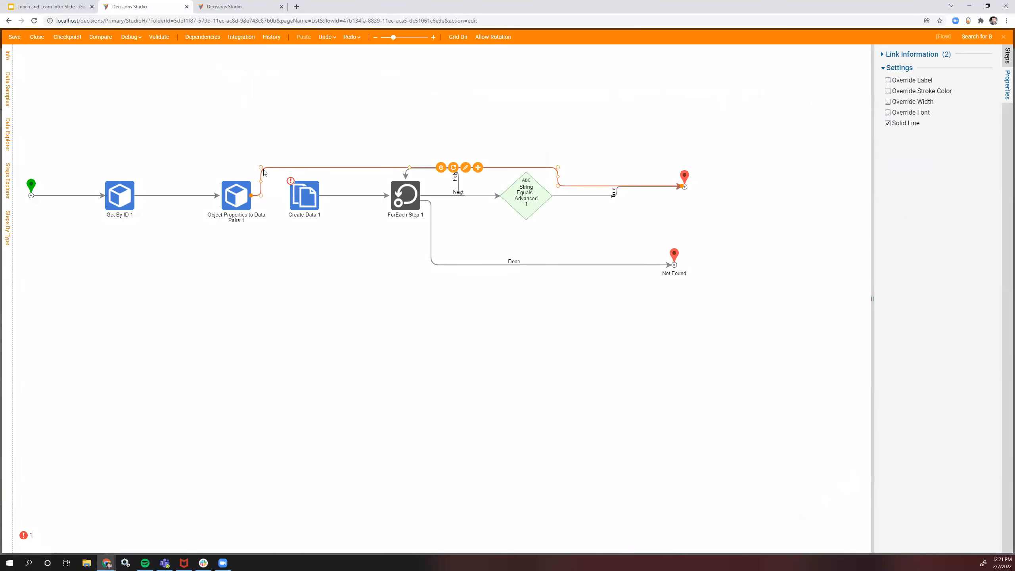
key("Delete")
left_click(304, 195)
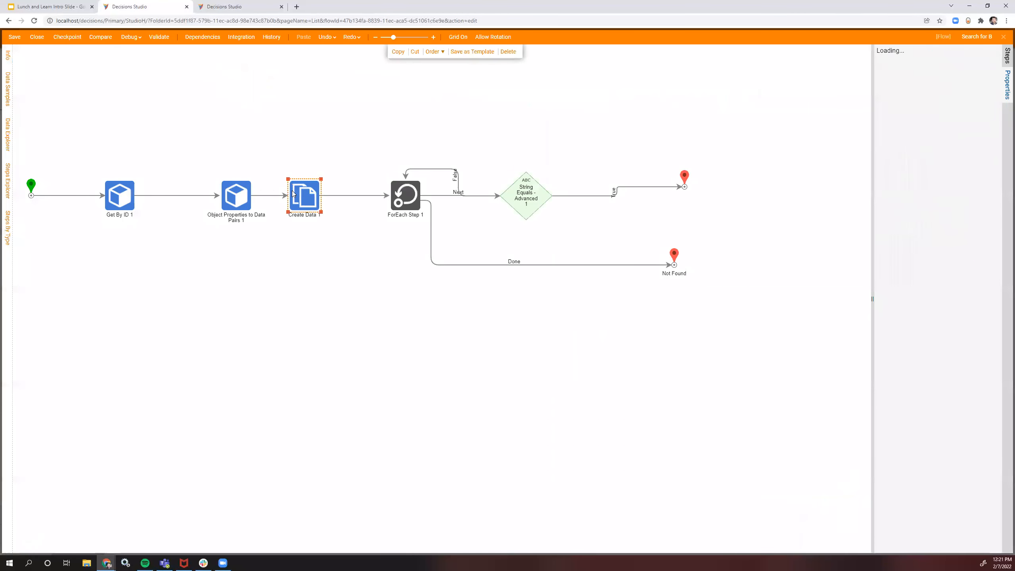
key("Delete")
left_click_drag(405, 195, 329, 197)
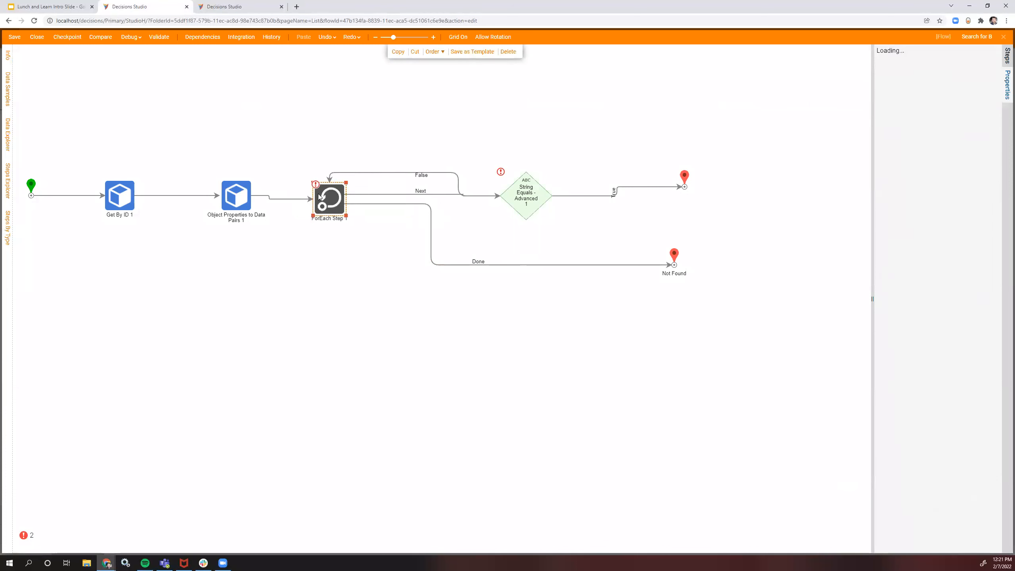
Step: Set ForEach Step 1's Collection input to ObjectPropertiestoDataPairs1_Output
left_click(927, 212)
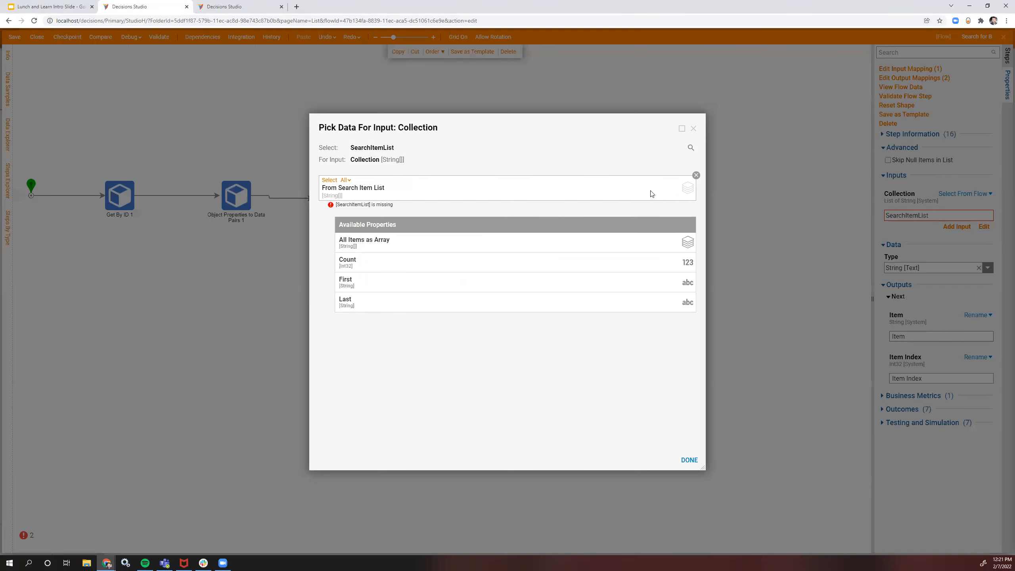
left_click(695, 175)
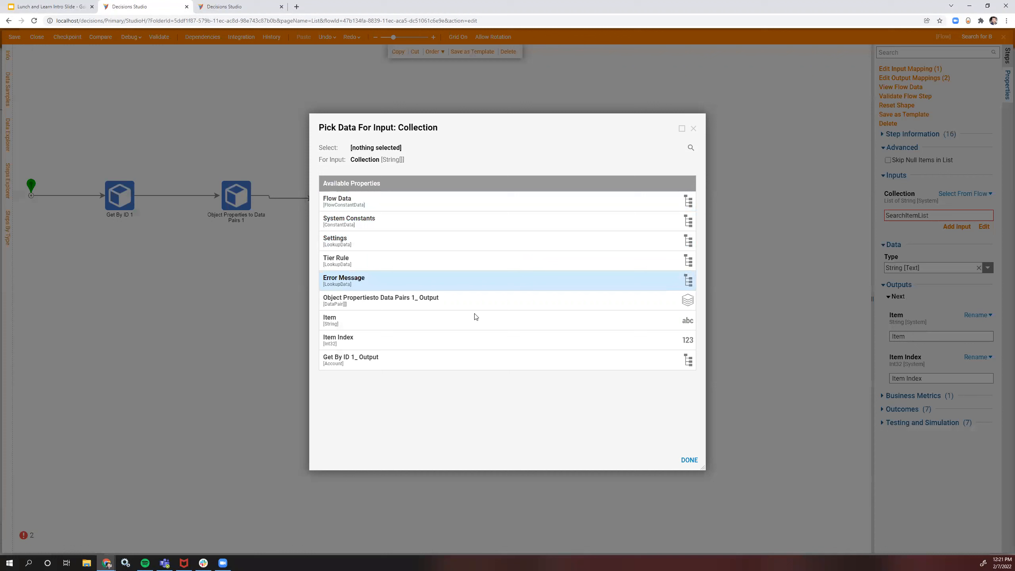
left_click(430, 300)
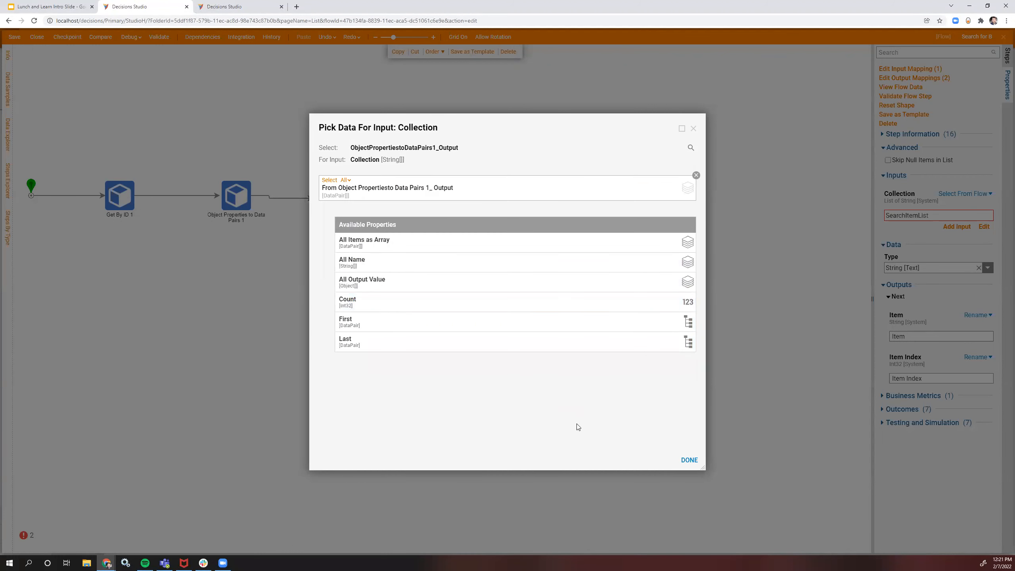
left_click(688, 460)
left_click(503, 174)
left_click(983, 230)
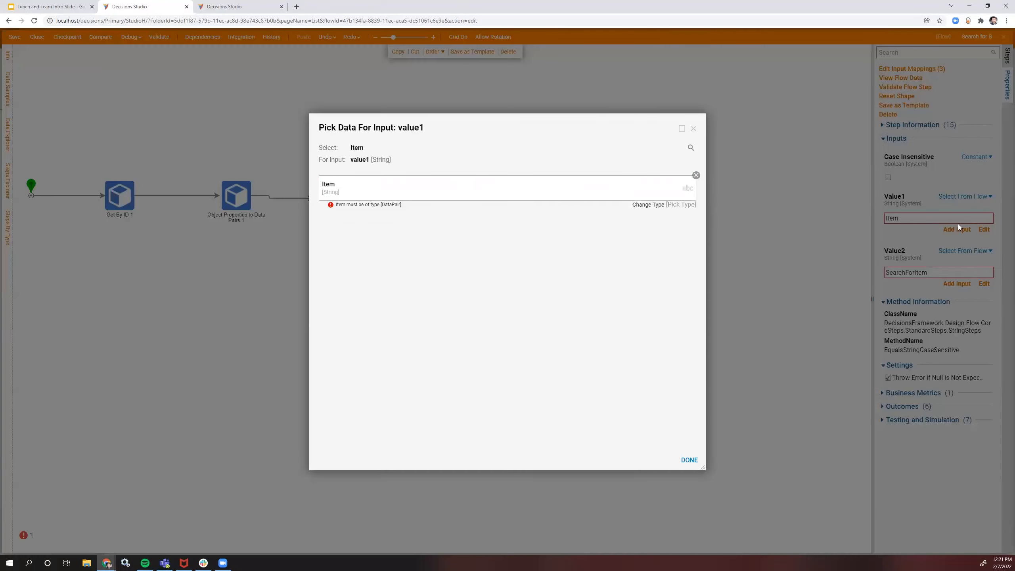
left_click(693, 129)
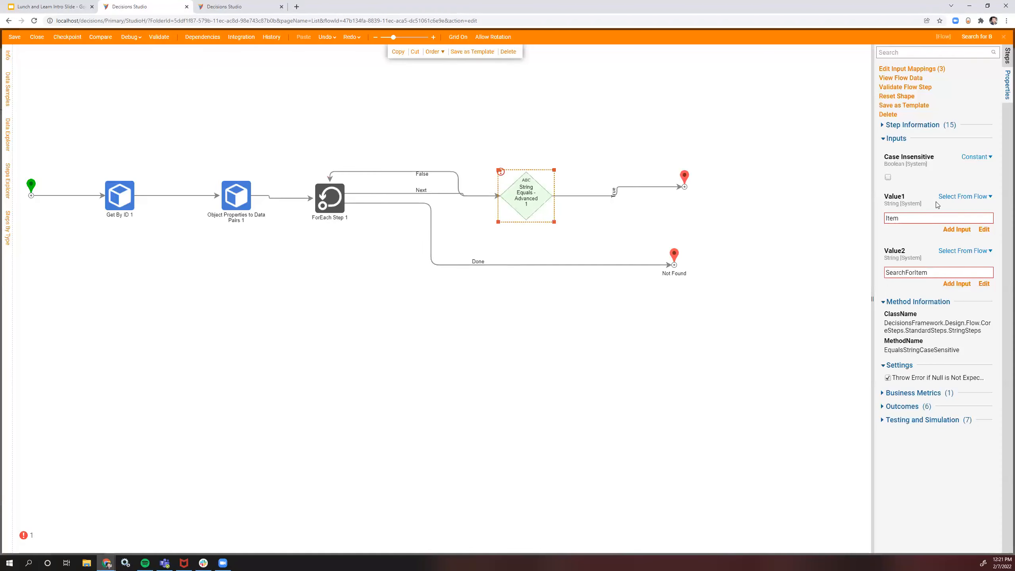
left_click(983, 229)
left_click(696, 175)
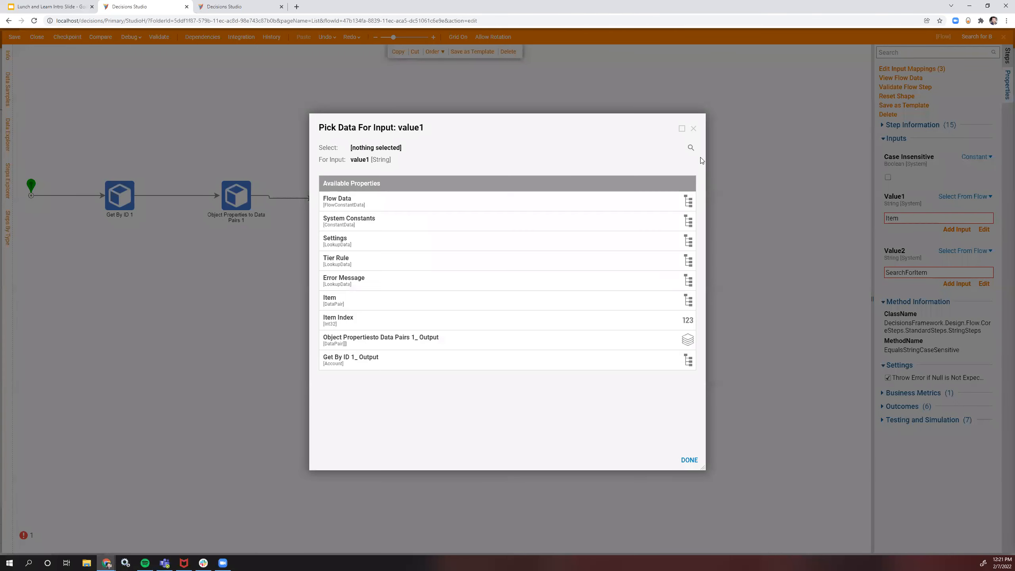
left_click(693, 129)
Step: Set Value1 of String Equals - Advanced 1 to the constant AuthenticationType
left_click(965, 196)
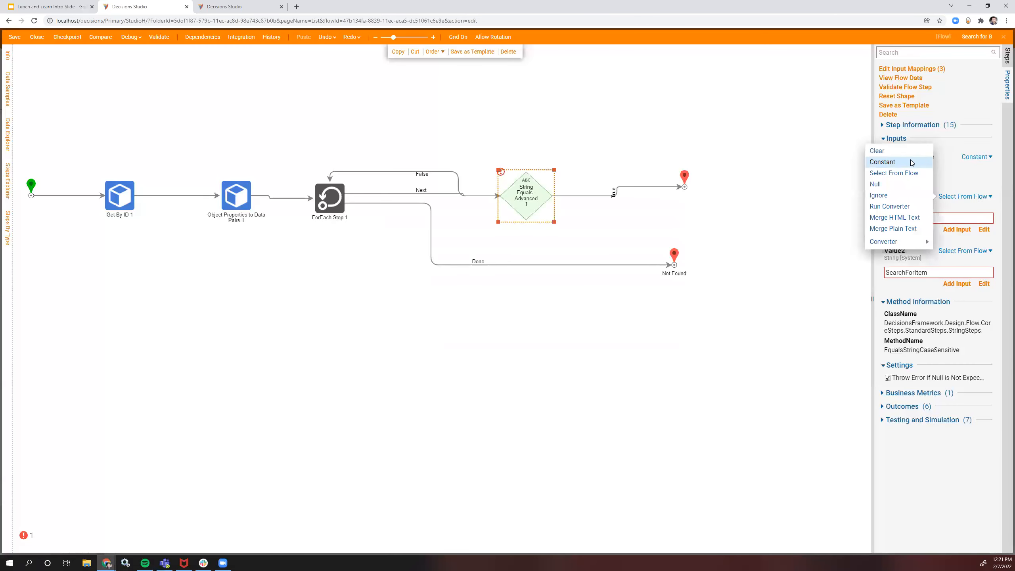
left_click(910, 159)
left_click(942, 217)
left_click(909, 238)
Step: Map Value2 of String Equals - Advanced 1 from the flow to Item.Name
left_click(988, 270)
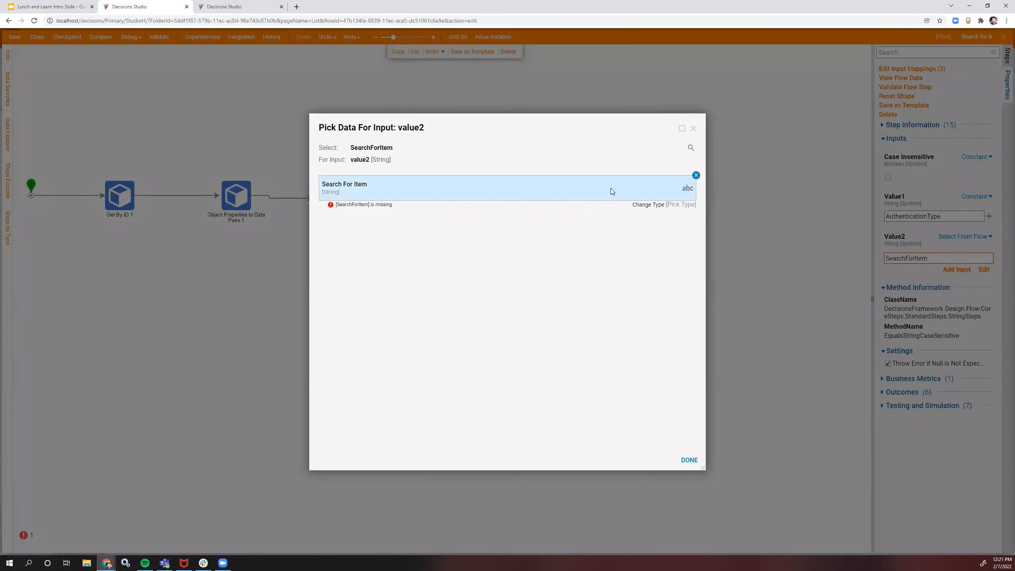
left_click(696, 175)
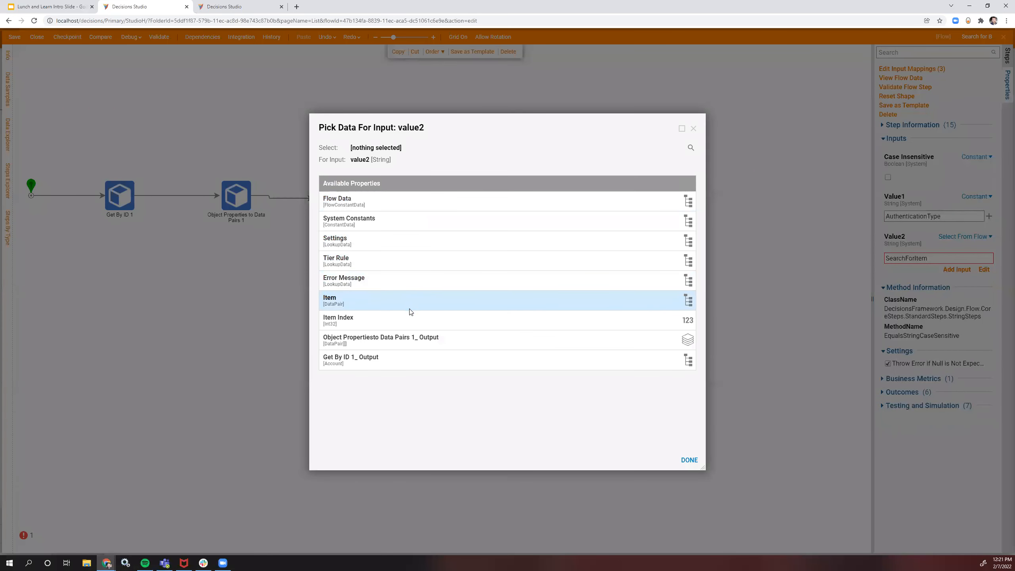
left_click(402, 301)
left_click(683, 243)
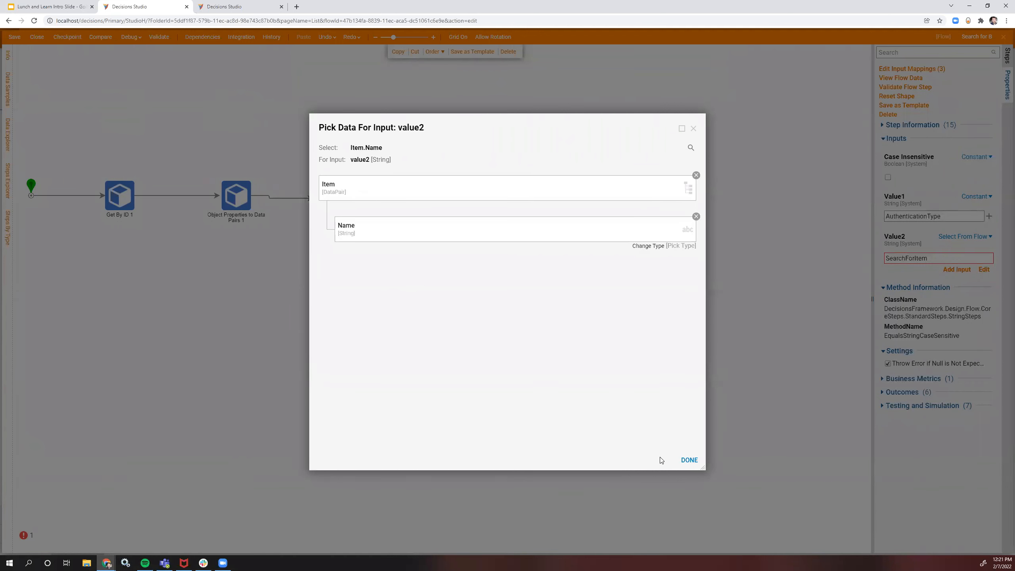
left_click(689, 460)
left_click(555, 196)
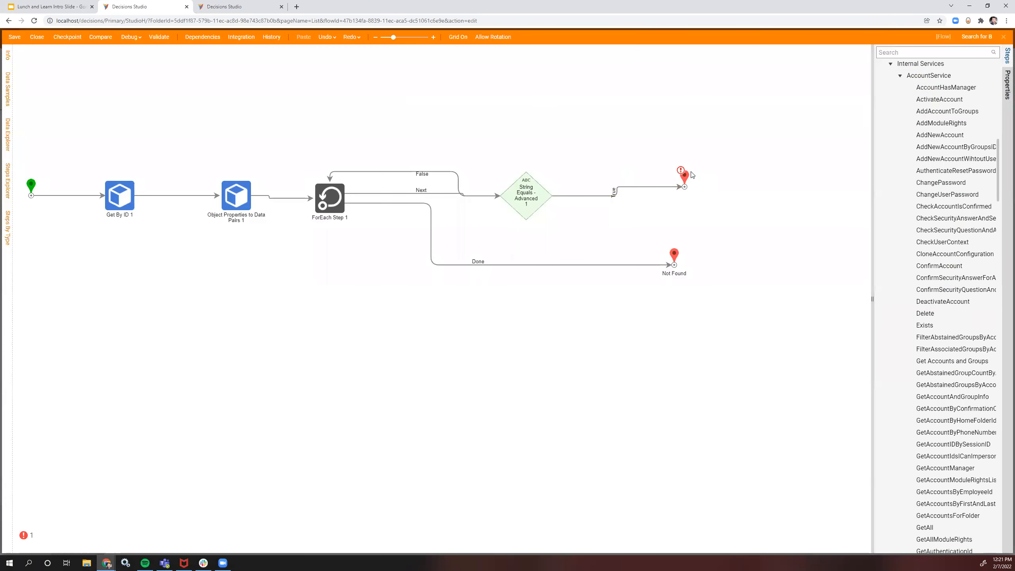
Step: In the True-path end step, remove the outdated string Item output and add the current Item data as output
left_click(682, 177)
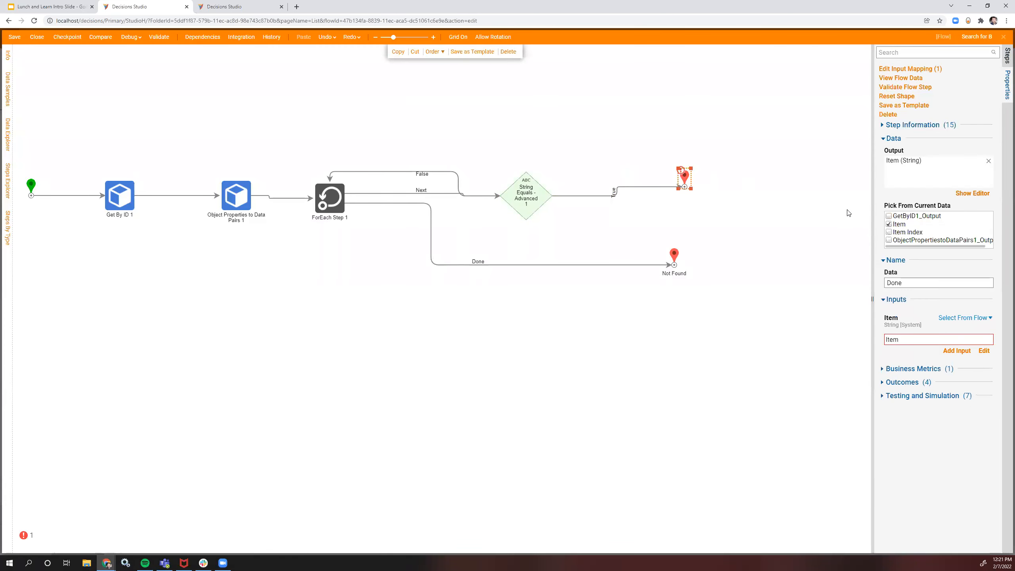
left_click(988, 162)
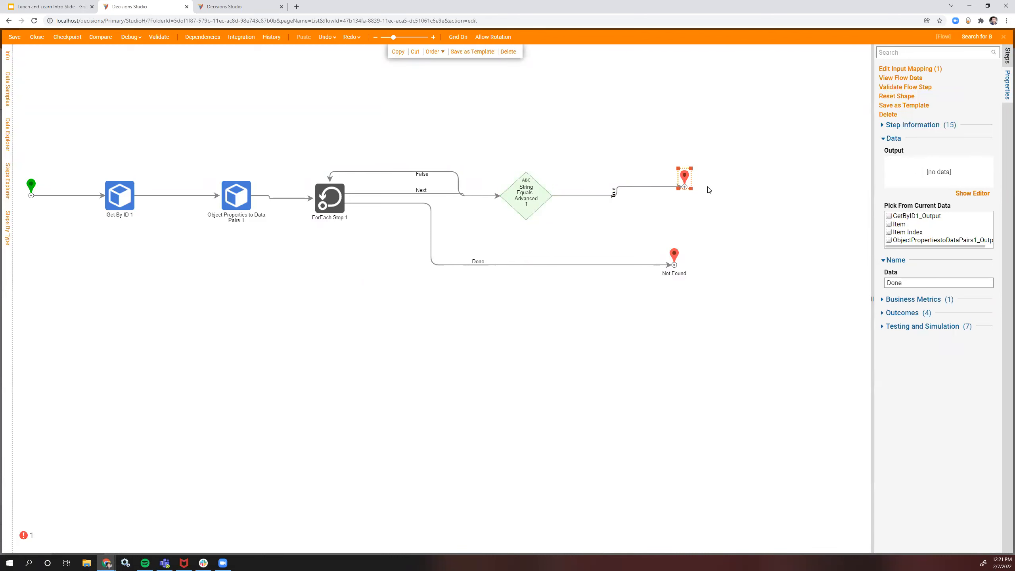
left_click(896, 224)
Step: Debug the updated flow capturing all data
left_click(362, 120)
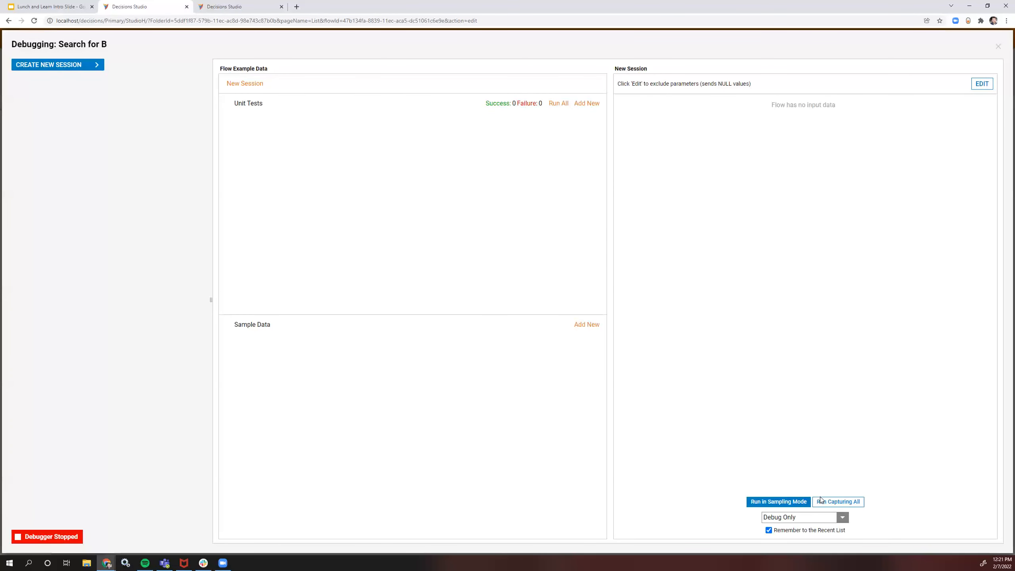
left_click(778, 502)
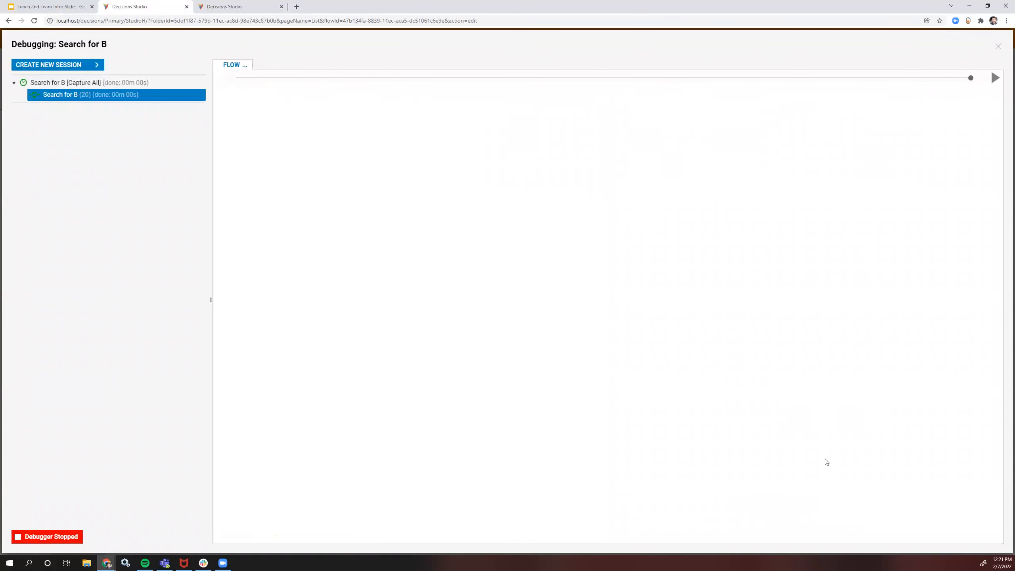
Step: Inspect the input/output data of execution 8 of the String Equals - Advanced 1 step in the debugger
left_click(716, 123)
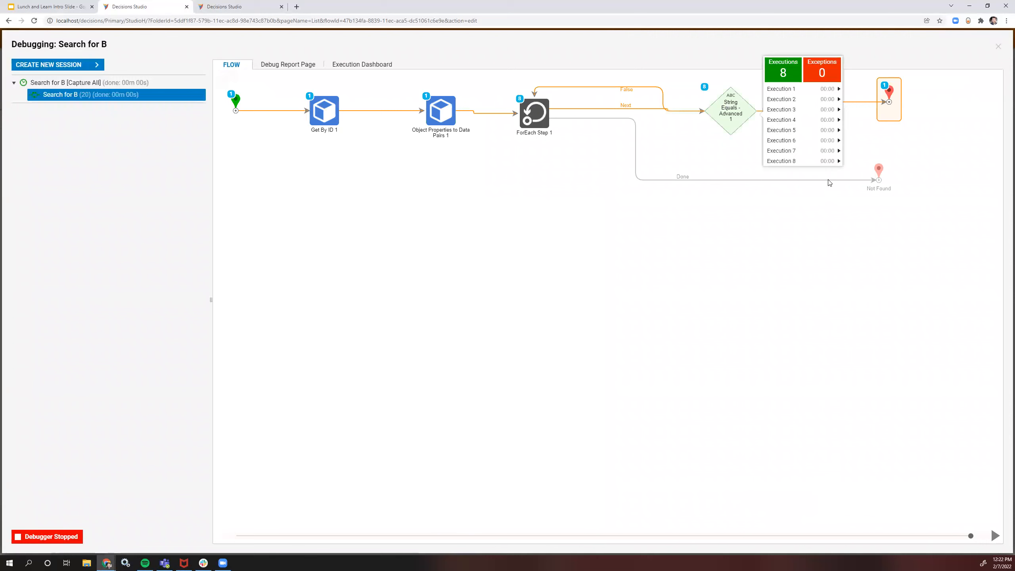
left_click(839, 161)
left_click(888, 167)
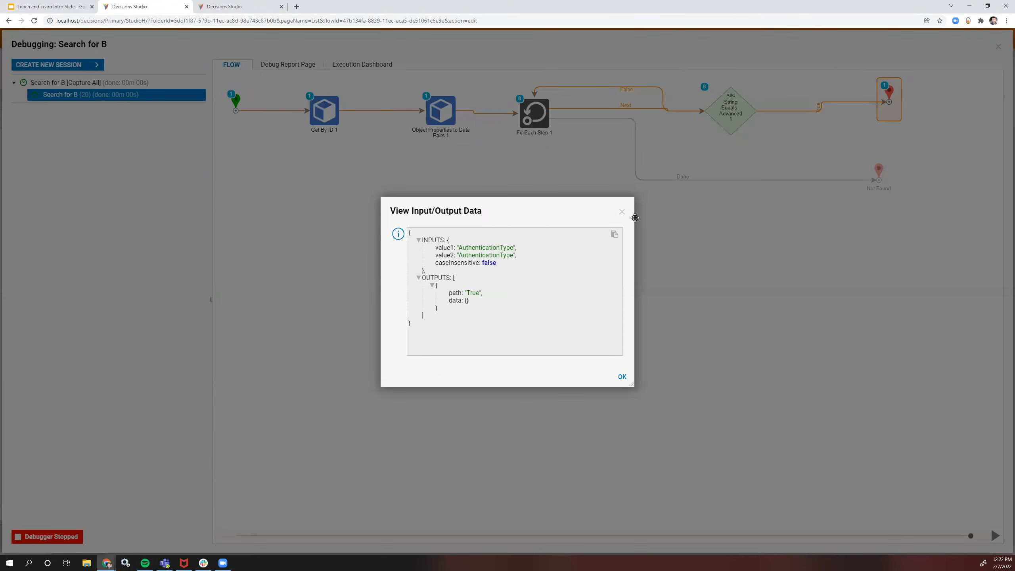
Step: Inspect the input/output data of the True-path end step, and close the debugger
left_click(876, 87)
left_click(891, 92)
left_click(926, 108)
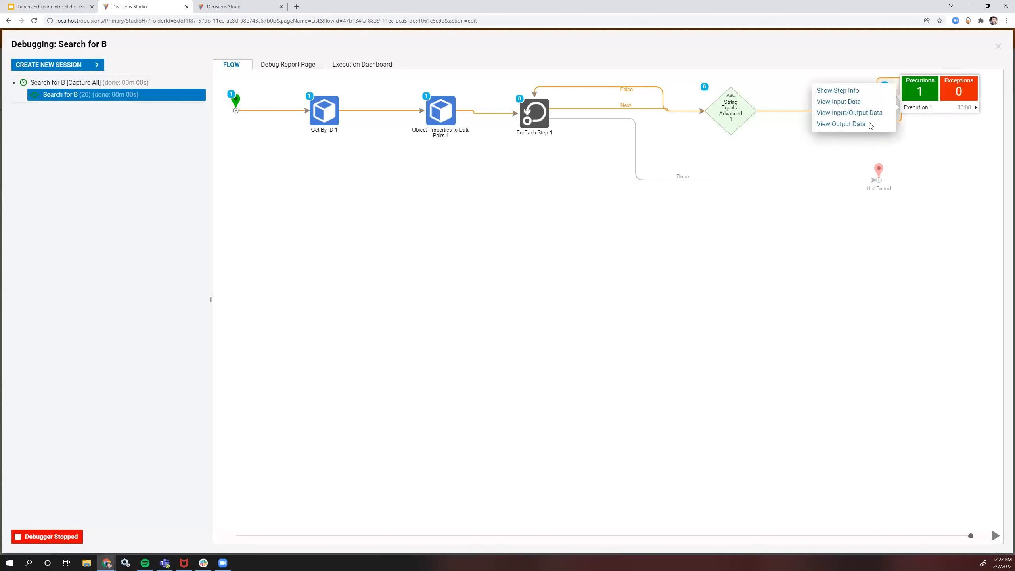
left_click(862, 114)
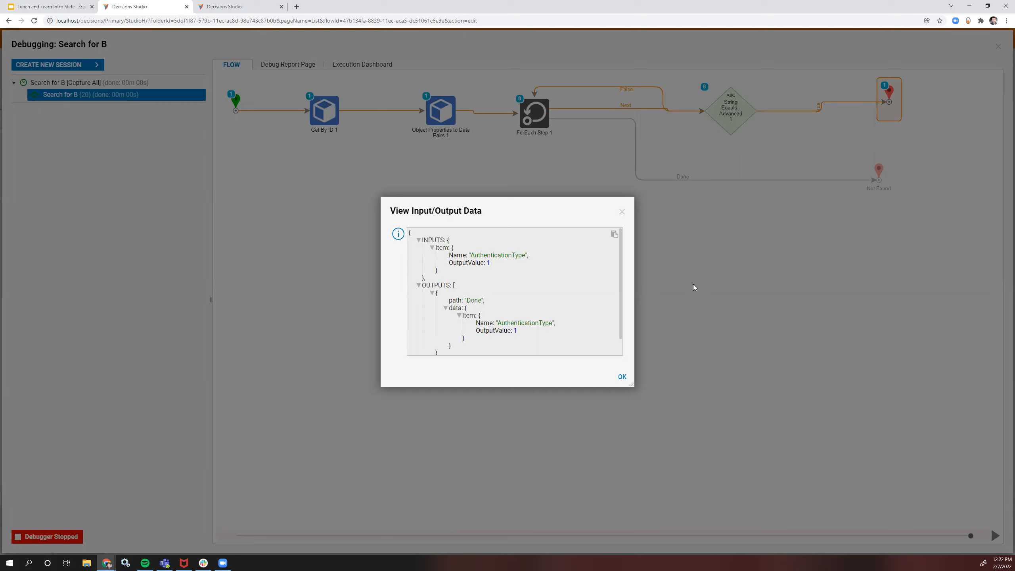
left_click(621, 212)
left_click(998, 47)
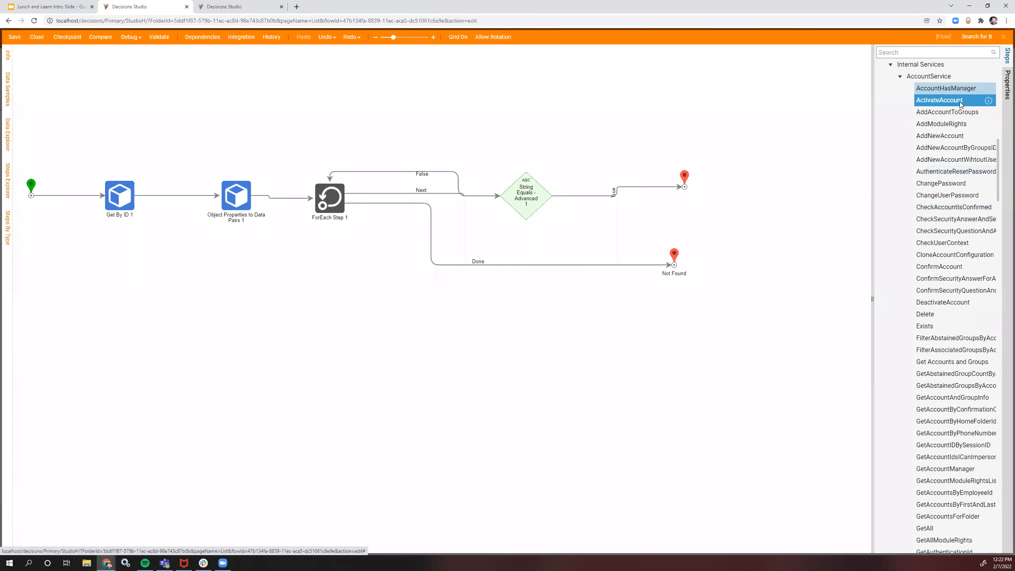
Step: Add a Data Pair To Object step and connect it between Object Properties to Data Pairs 1 and the Not Found end step
scroll(960, 106, "up", 15)
left_click(893, 389)
scroll(893, 391, "down", 2)
scroll(882, 314, "up", 1)
left_click(880, 348)
left_click(881, 276)
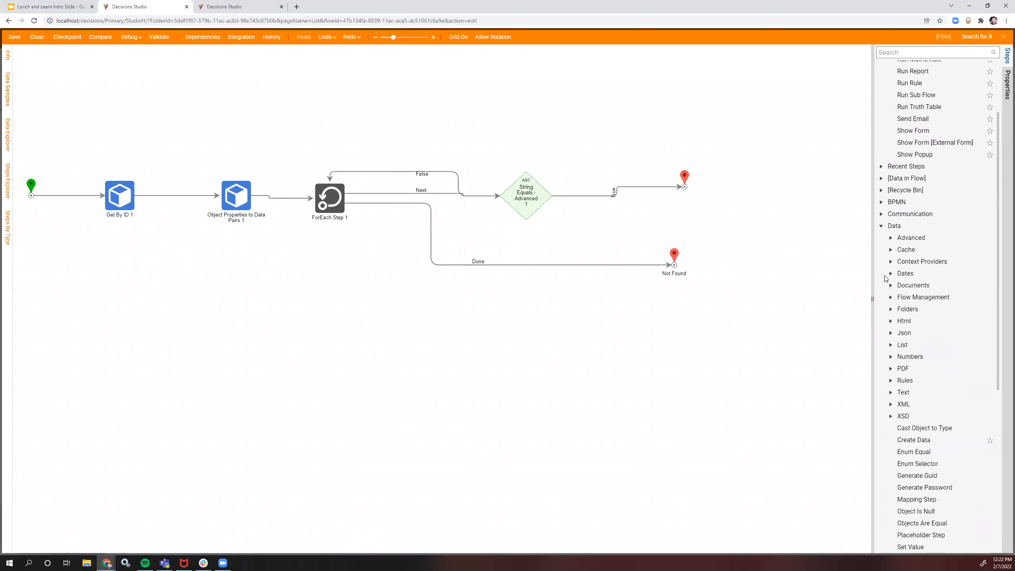
left_click(891, 237)
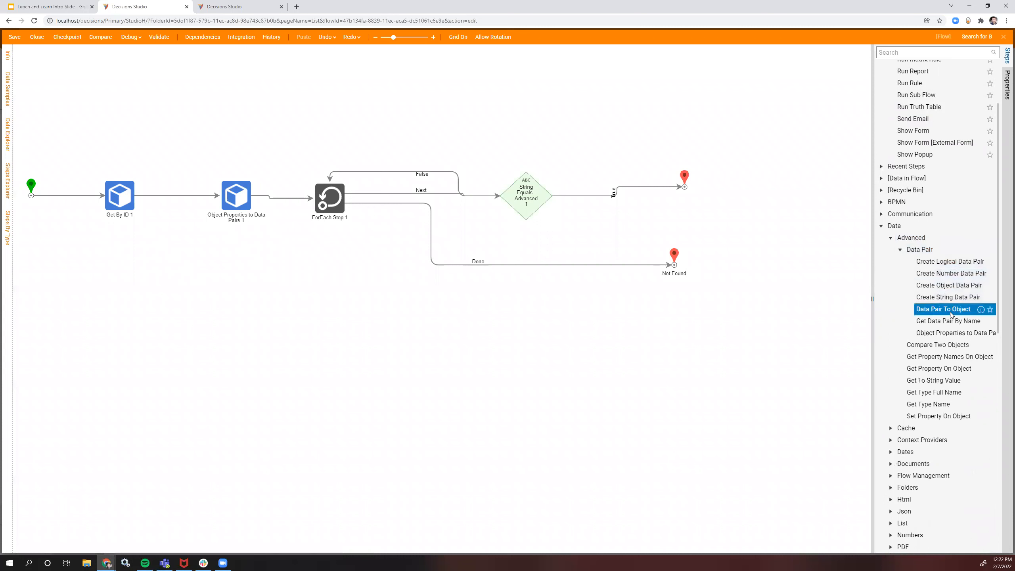
left_click_drag(787, 339, 308, 276)
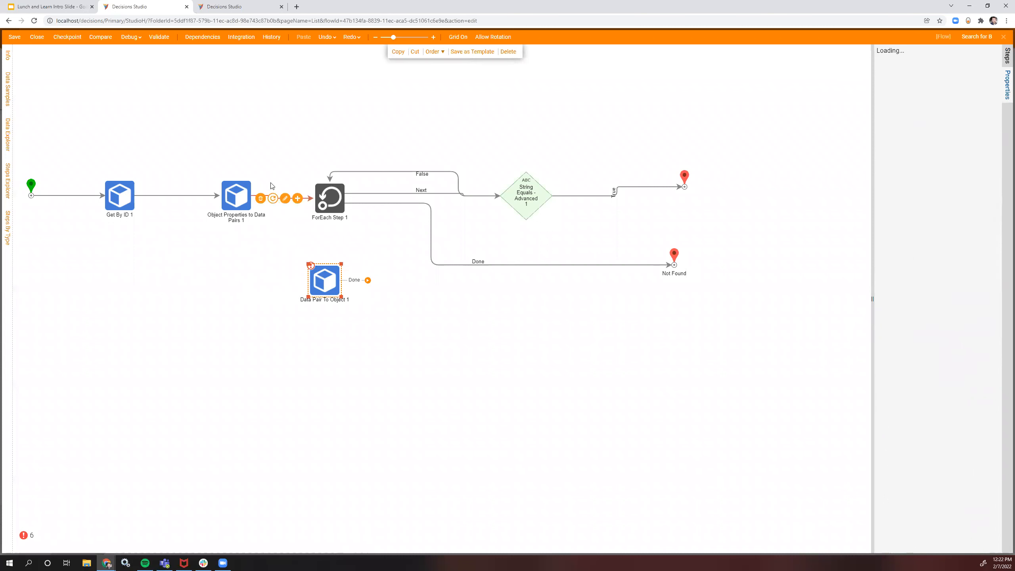
left_click_drag(268, 196, 674, 265)
left_click(614, 331)
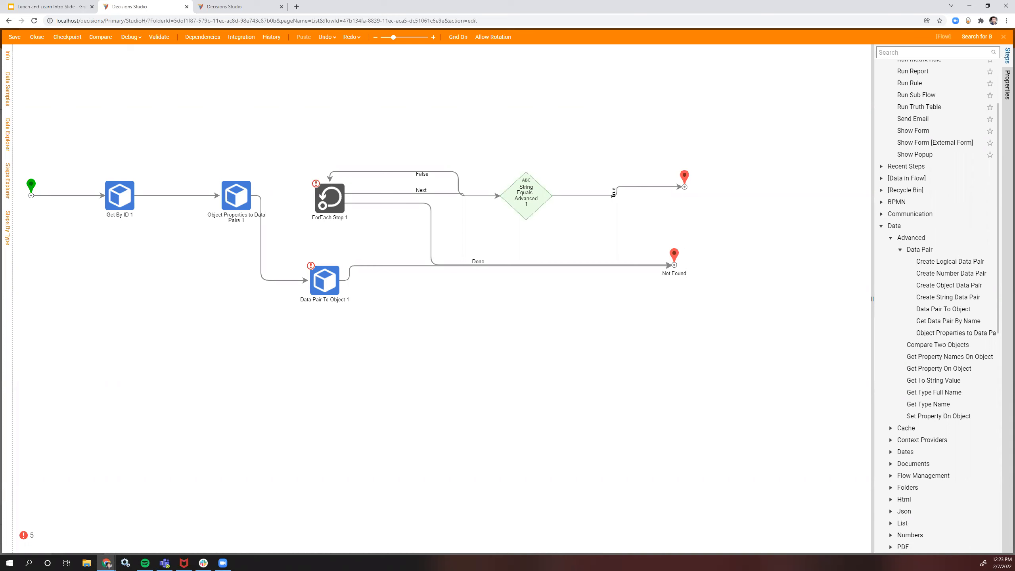
Step: In the other Decisions Studio tab, dismiss the account ID dialog and open the Project Bird folder under My Apps
left_click(223, 7)
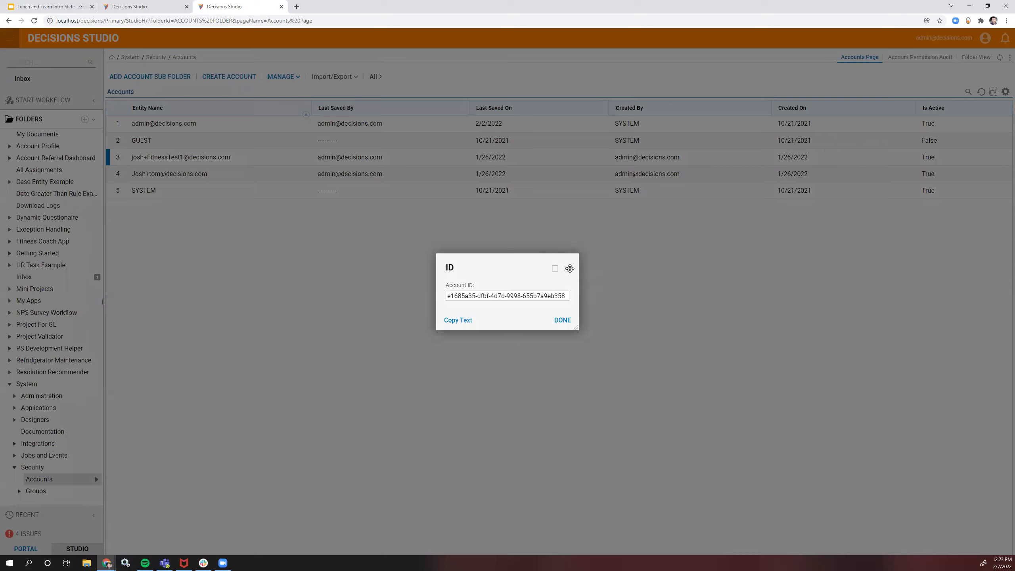
left_click(569, 269)
scroll(48, 206, "down", 2)
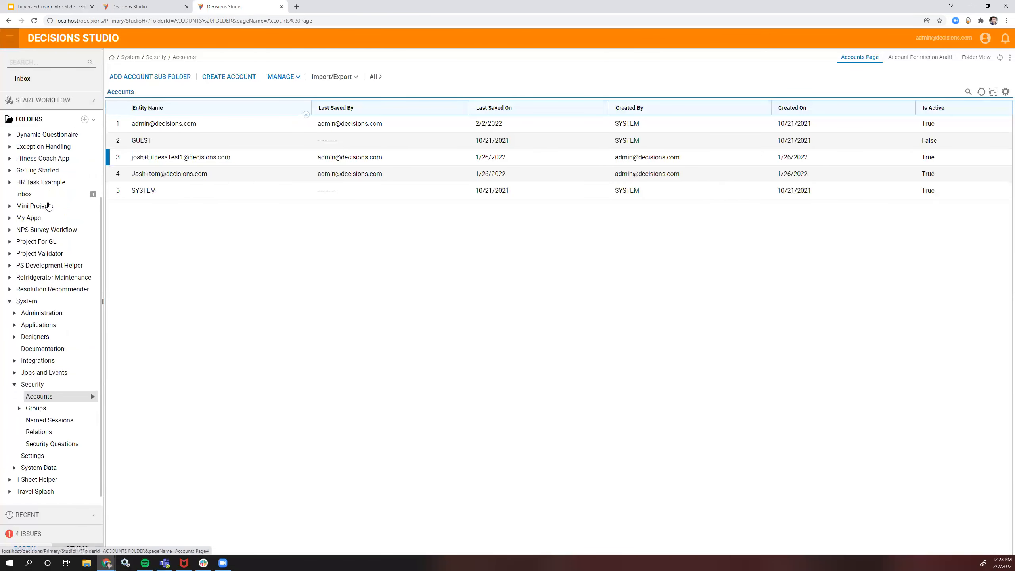
scroll(48, 206, "up", 1)
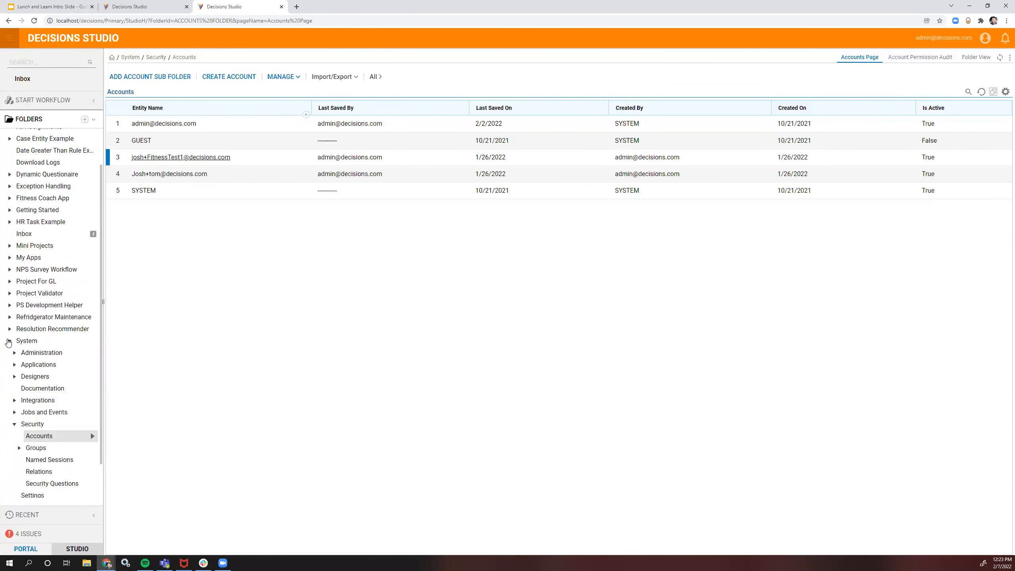
left_click(9, 341)
left_click(9, 300)
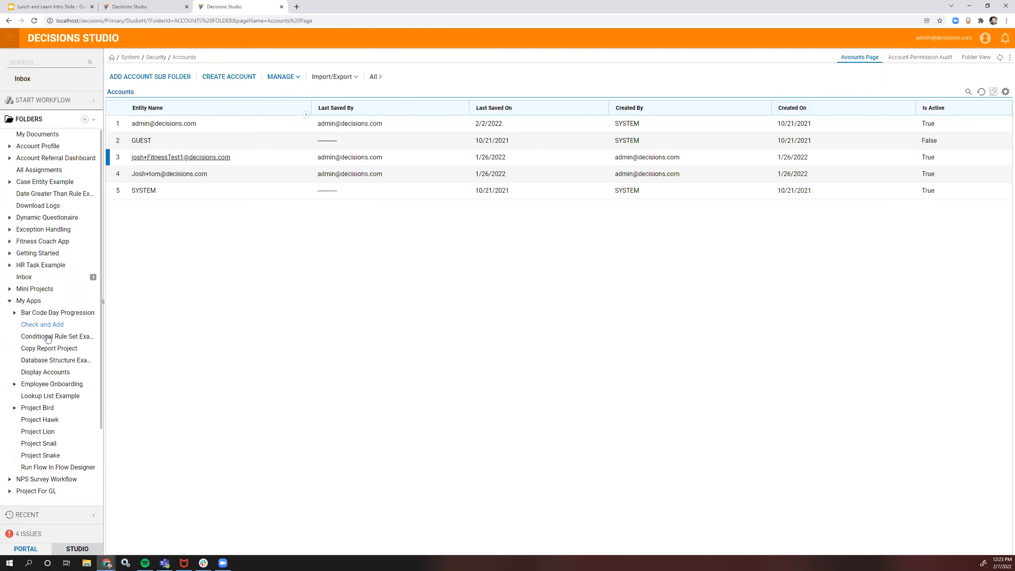
left_click(52, 407)
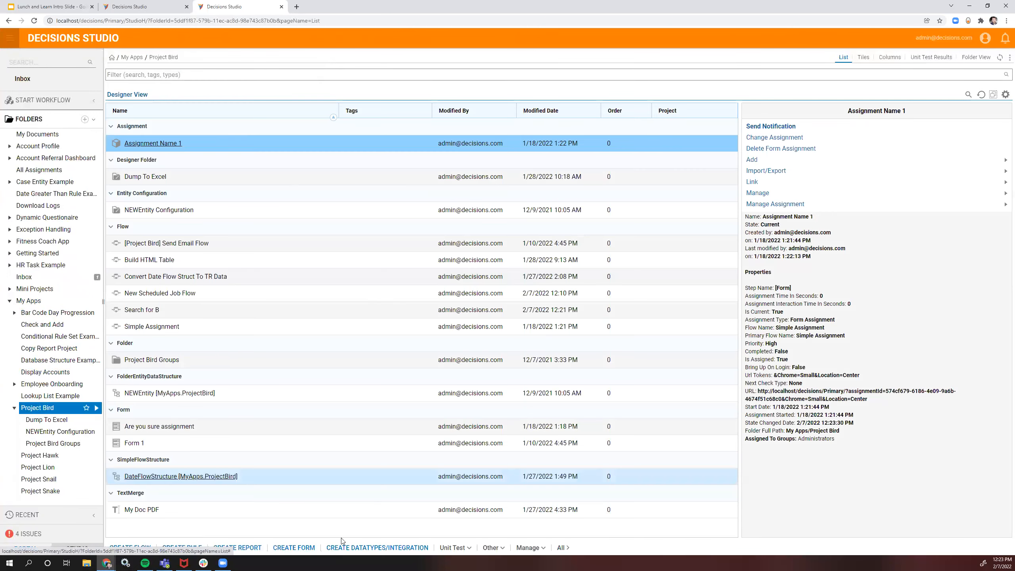
Step: Create a default report named Report 1 in the Project Bird folder
left_click(237, 547)
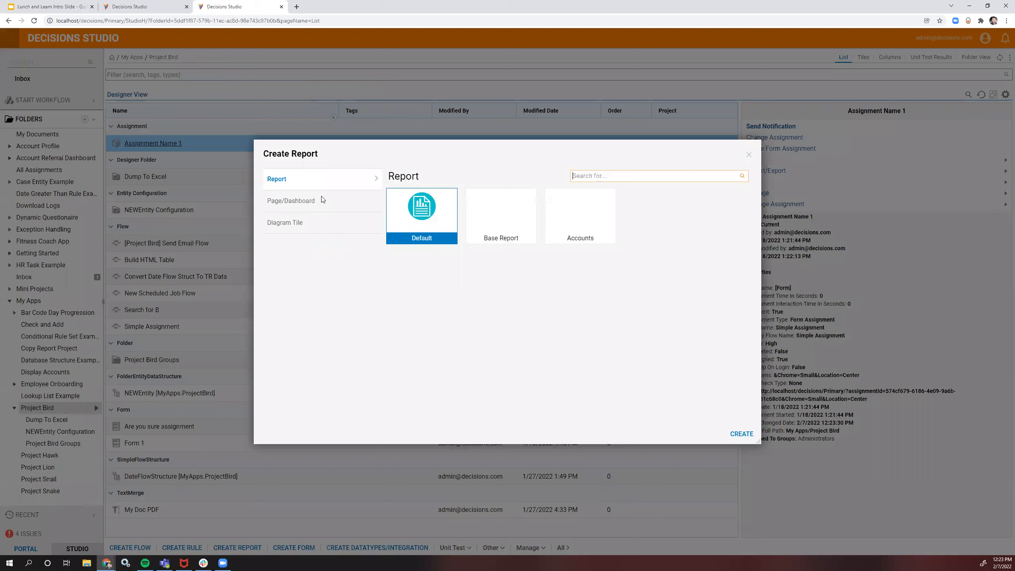
left_click(341, 202)
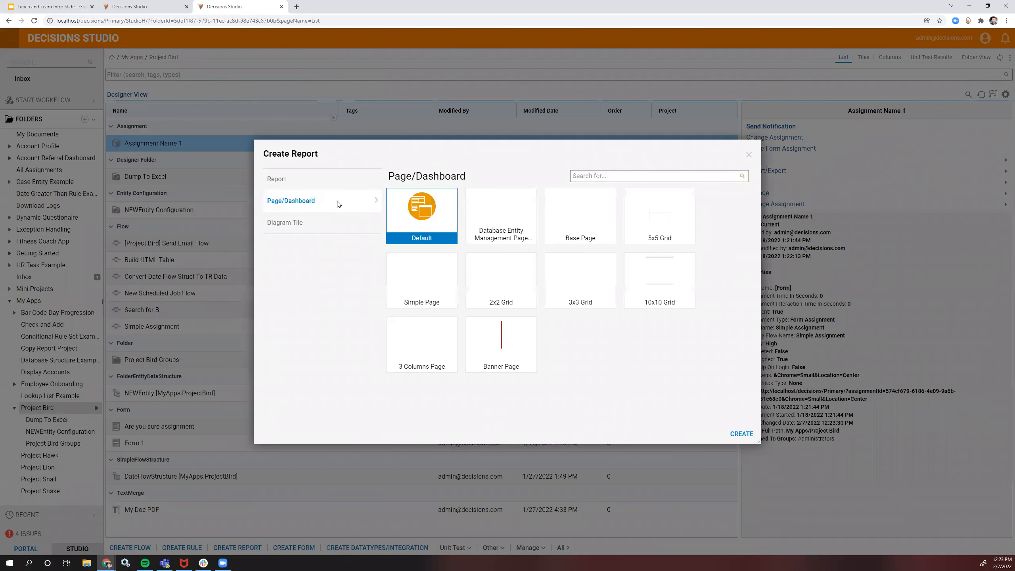
left_click(331, 222)
left_click(334, 181)
left_click(741, 432)
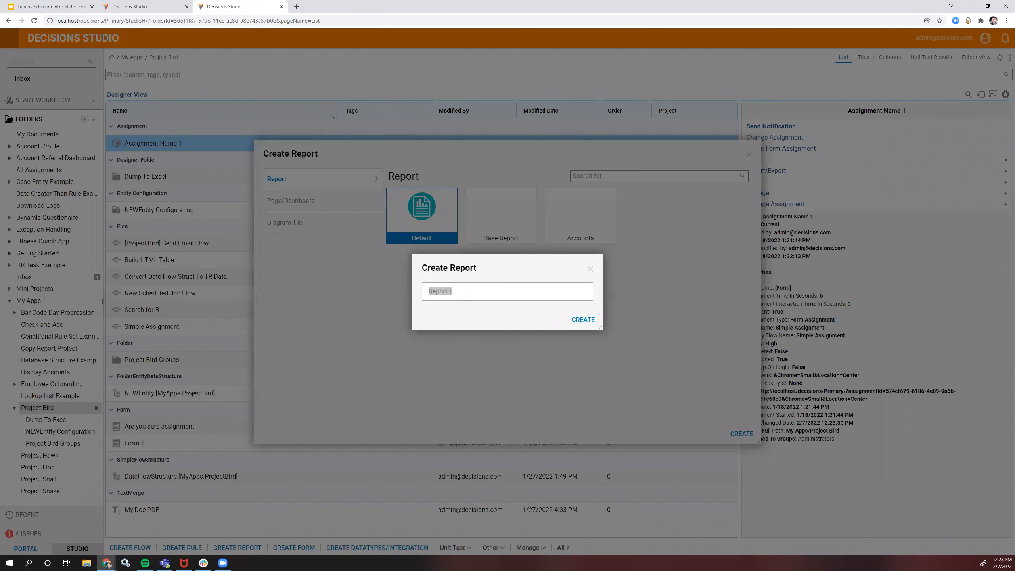
key("Return")
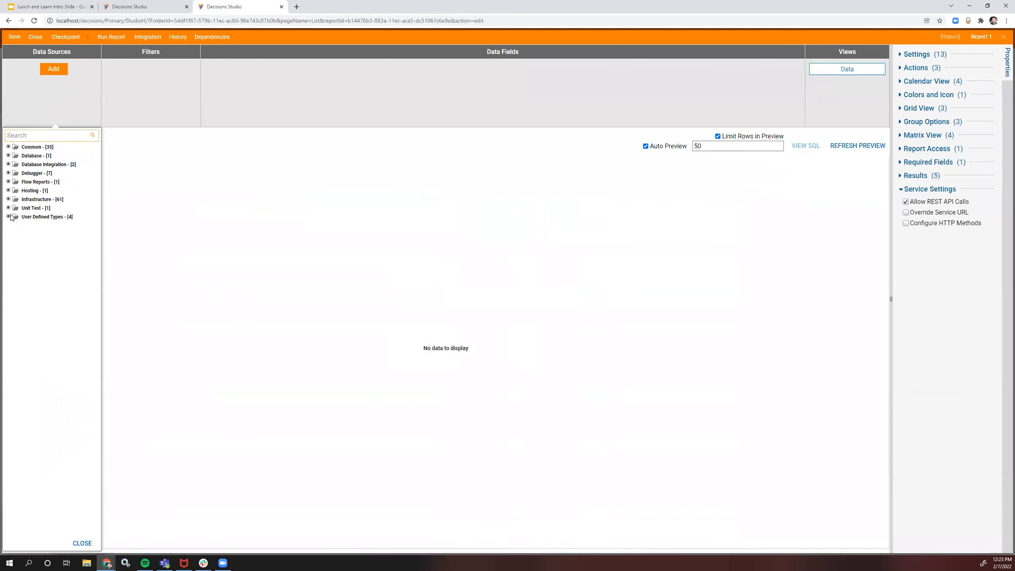
Step: Look through the data source categories and add Raw Oracle Data Source from Database > Advanced to the report
left_click(8, 164)
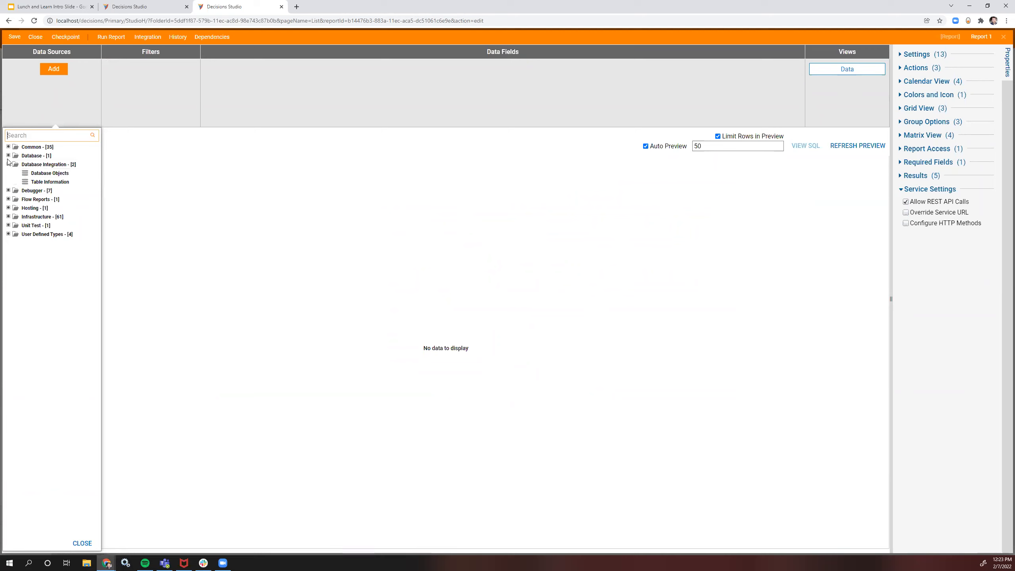
left_click(8, 199)
left_click(8, 216)
left_click(8, 234)
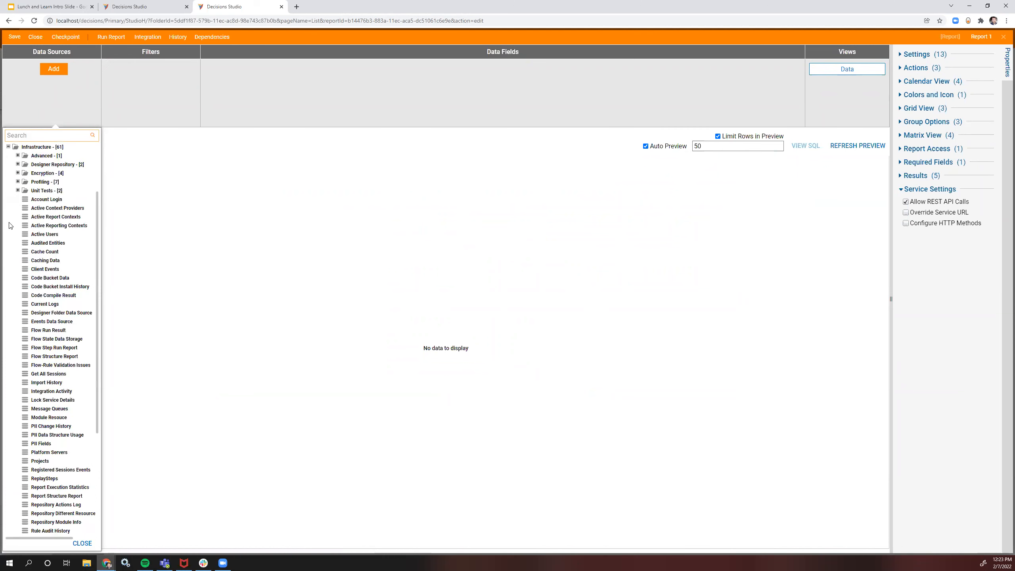
scroll(16, 192, "down", 3)
scroll(16, 192, "up", 5)
left_click(8, 225)
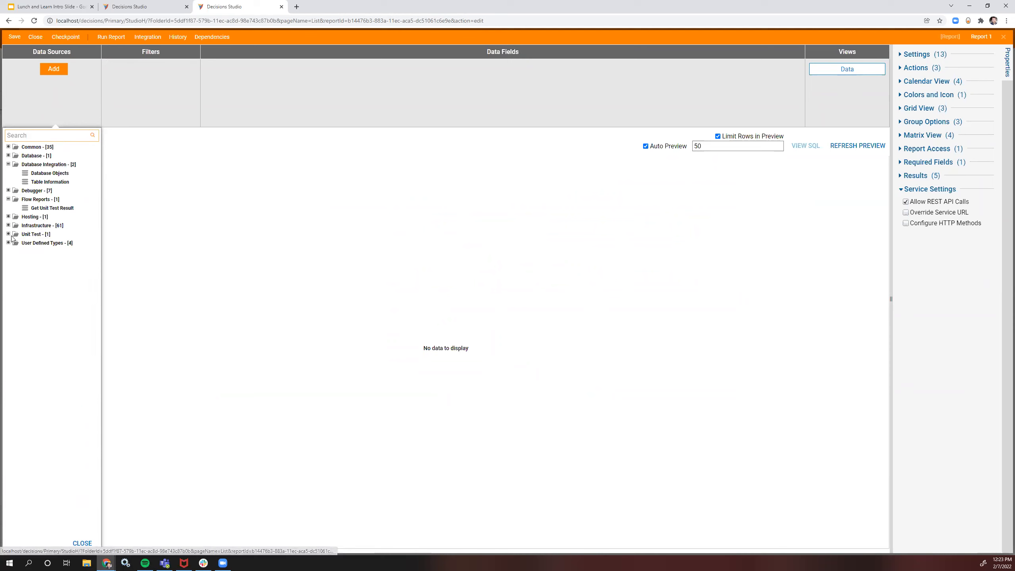
left_click(8, 164)
left_click(8, 155)
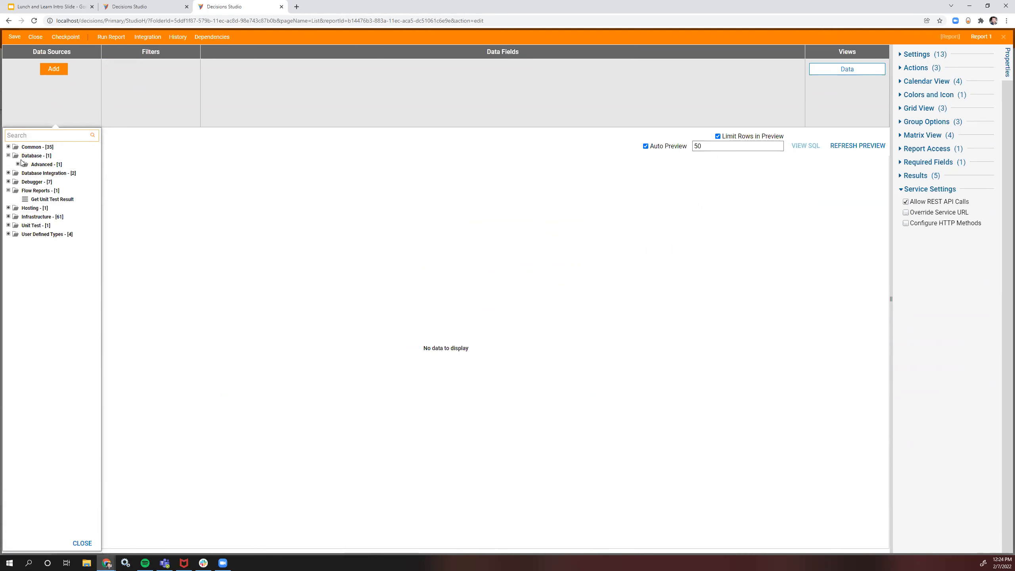
left_click(18, 164)
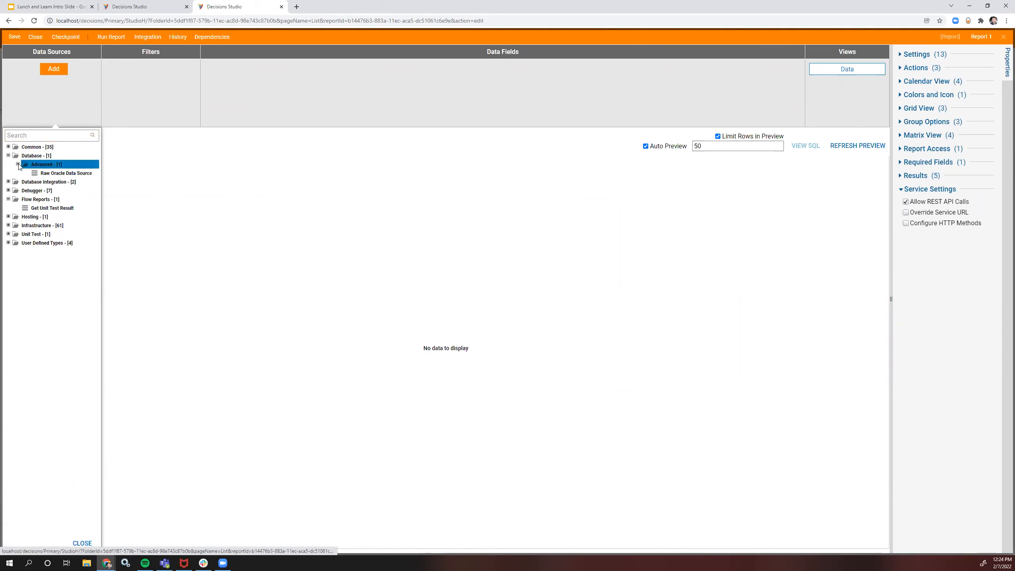
left_click(60, 174)
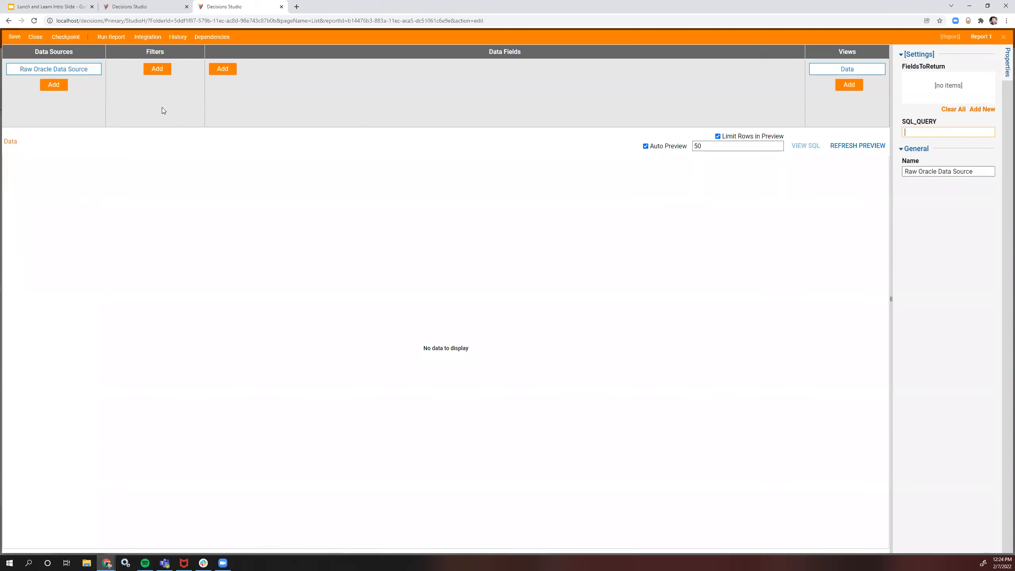
Step: Remove Raw Oracle Data Source from the report and reopen the list of available data sources
left_click(100, 65)
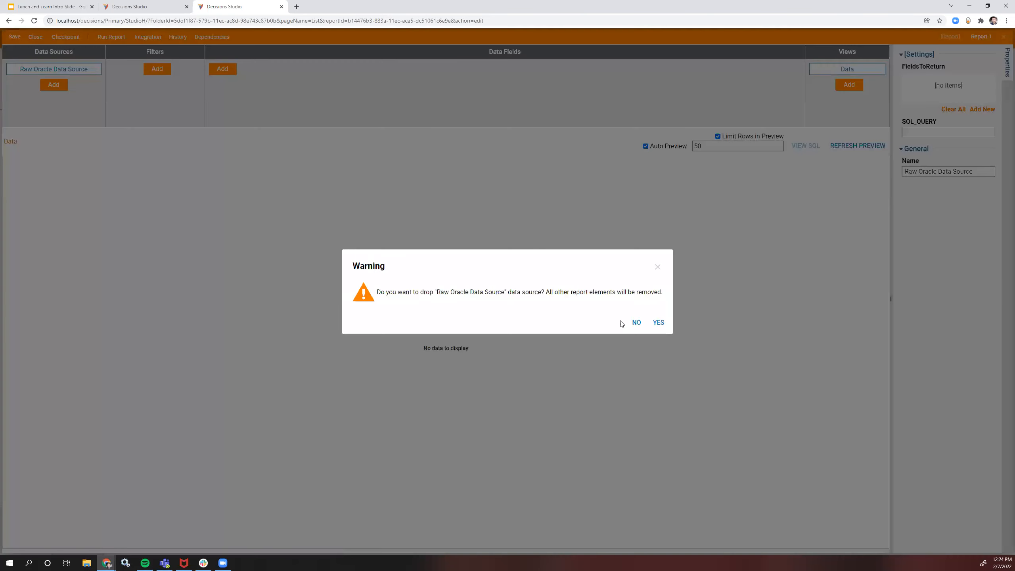
left_click(658, 322)
left_click(46, 70)
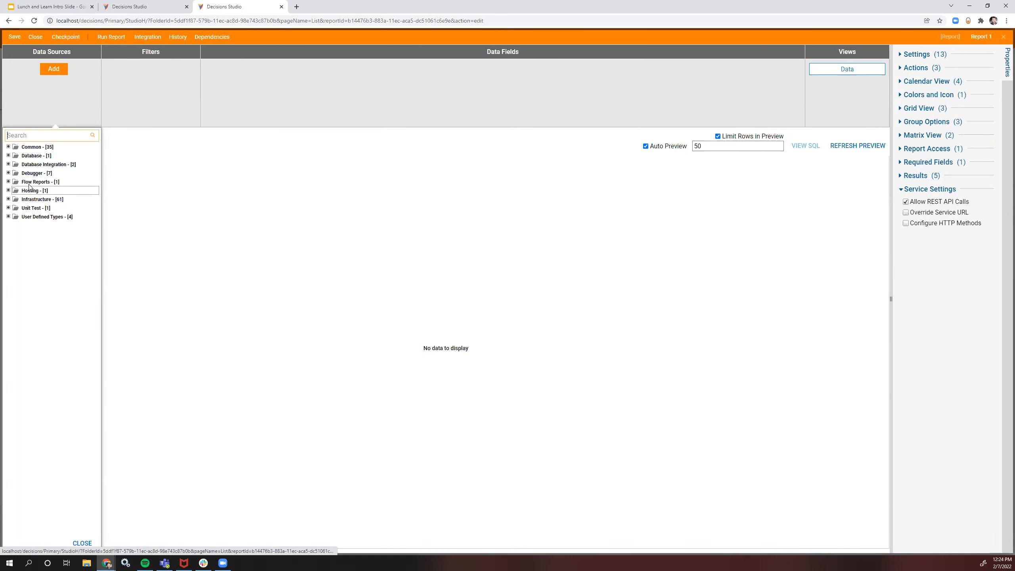
Step: Duplicate the report's browser tab and show the Project Bird folder there, leaving the report's lock unbroken
left_click(171, 7)
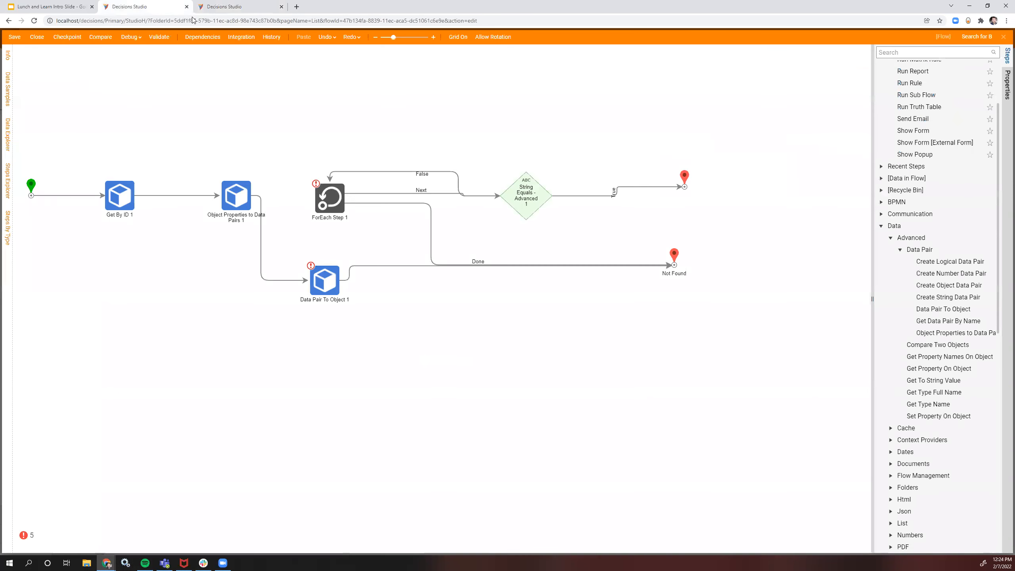
left_click(267, 12)
right_click(267, 12)
left_click(298, 66)
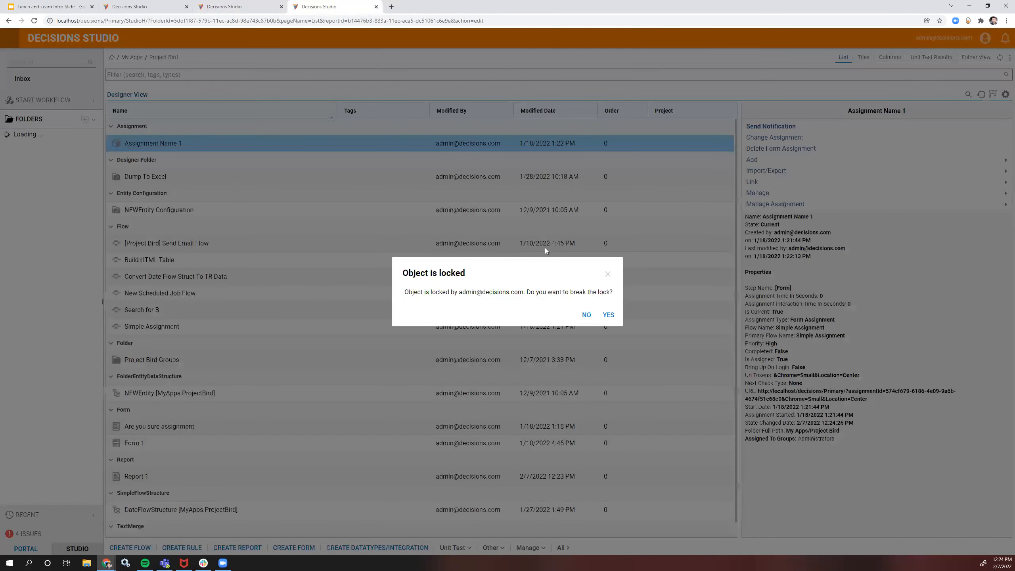
scroll(21, 465, "down", 3)
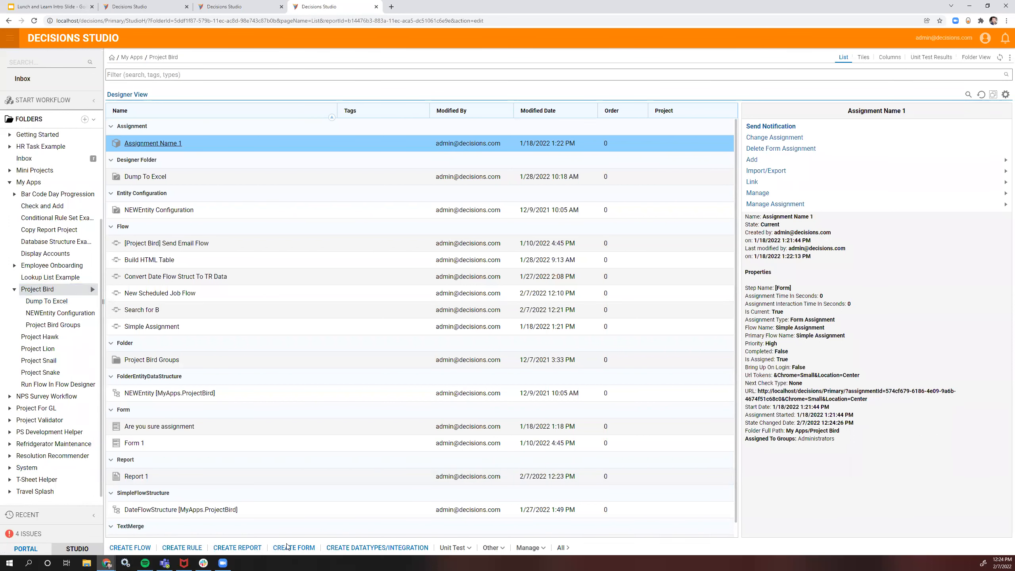
Step: Start a new Add Query database integration in the Project Bird folder using the existing LOCAL CONNECTION
left_click(497, 549)
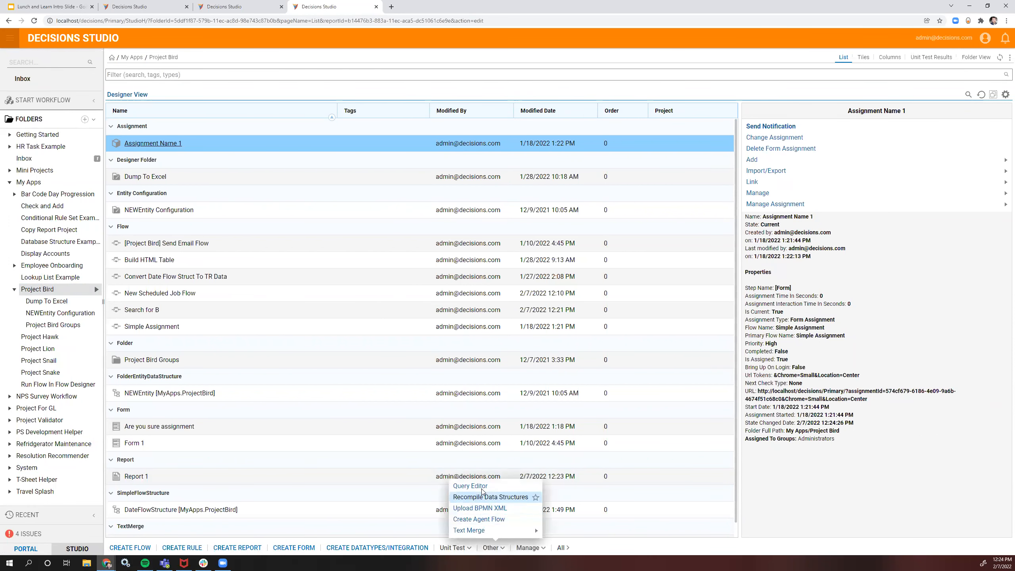
mouse_move(479, 531)
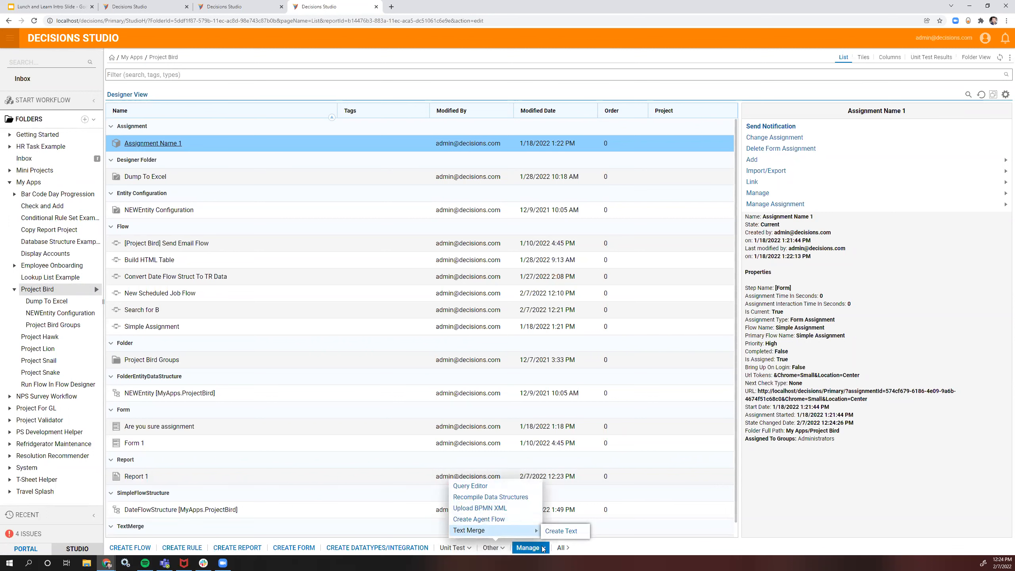
left_click(377, 548)
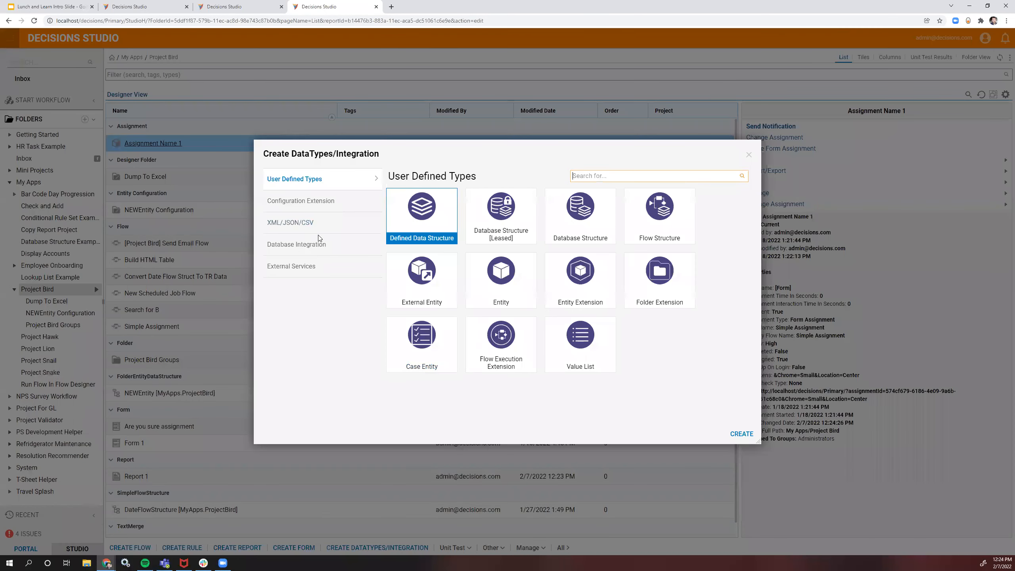
left_click(324, 246)
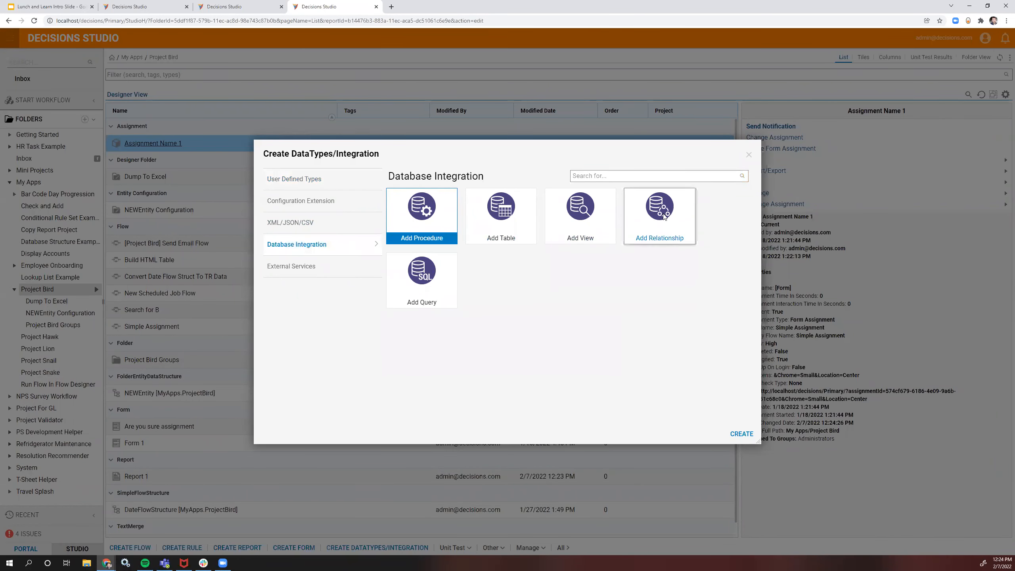
left_click(422, 280)
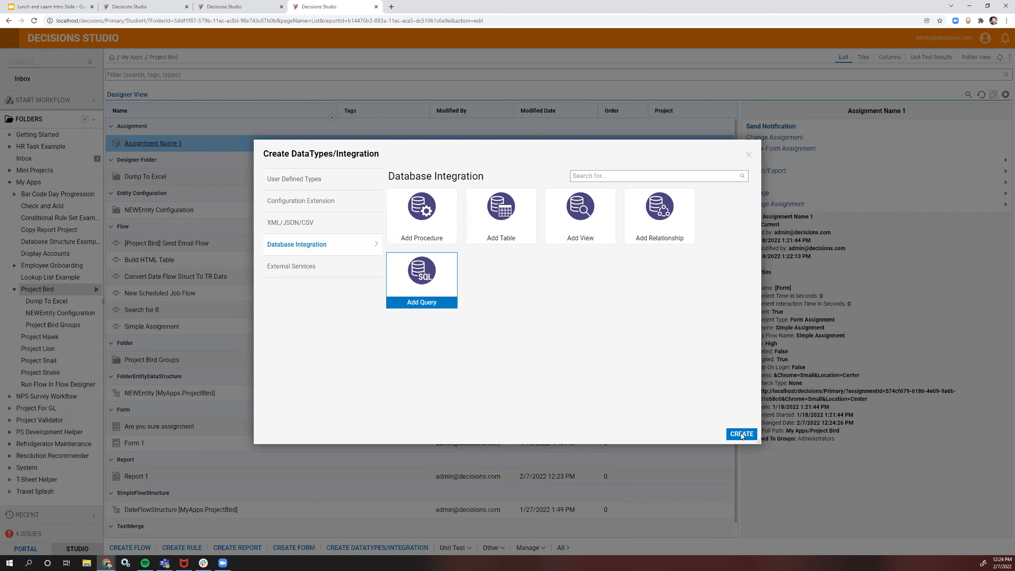
left_click(741, 434)
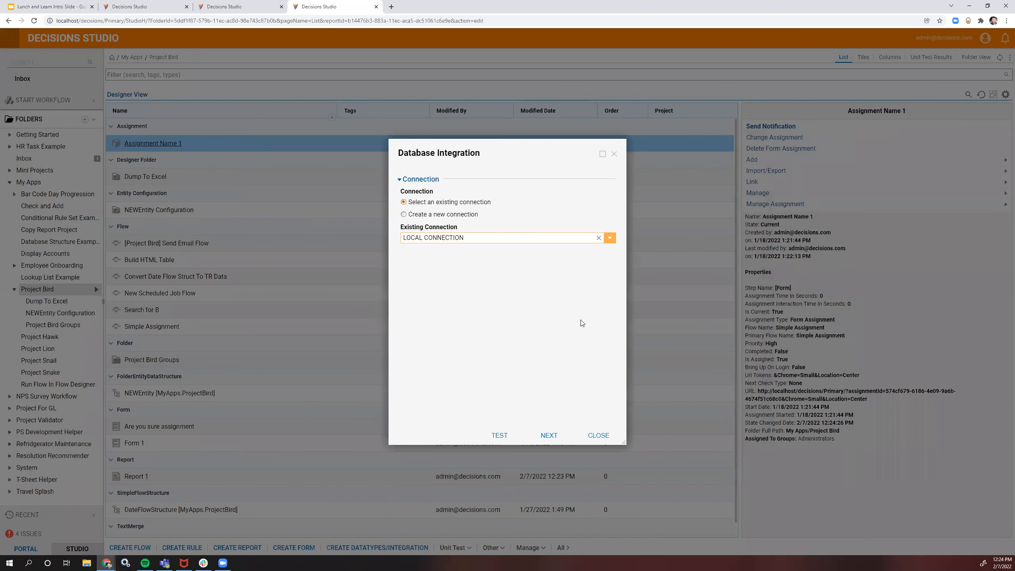
left_click(549, 435)
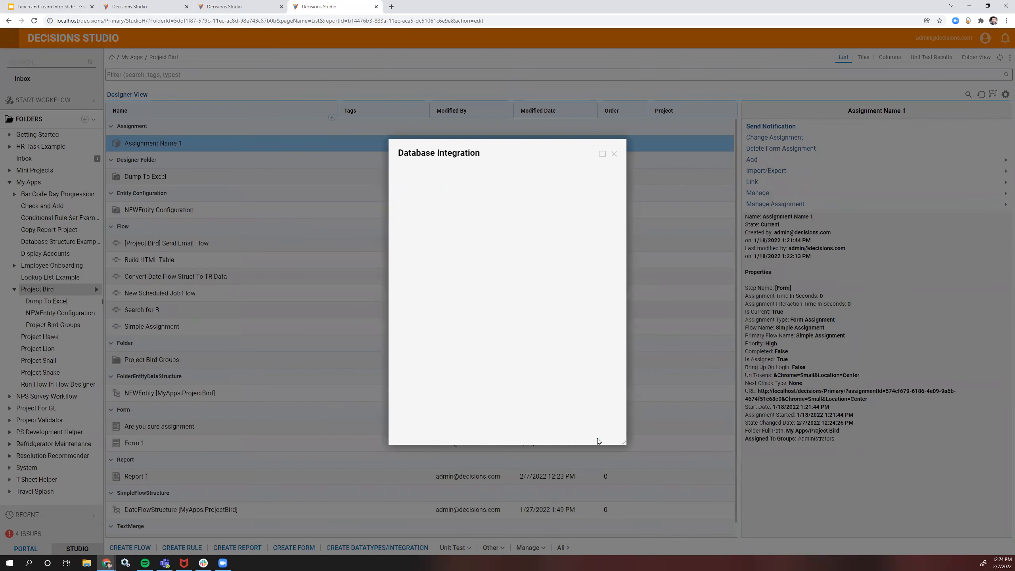
Step: Name the database query All_Account_TESTING
left_click(368, 175)
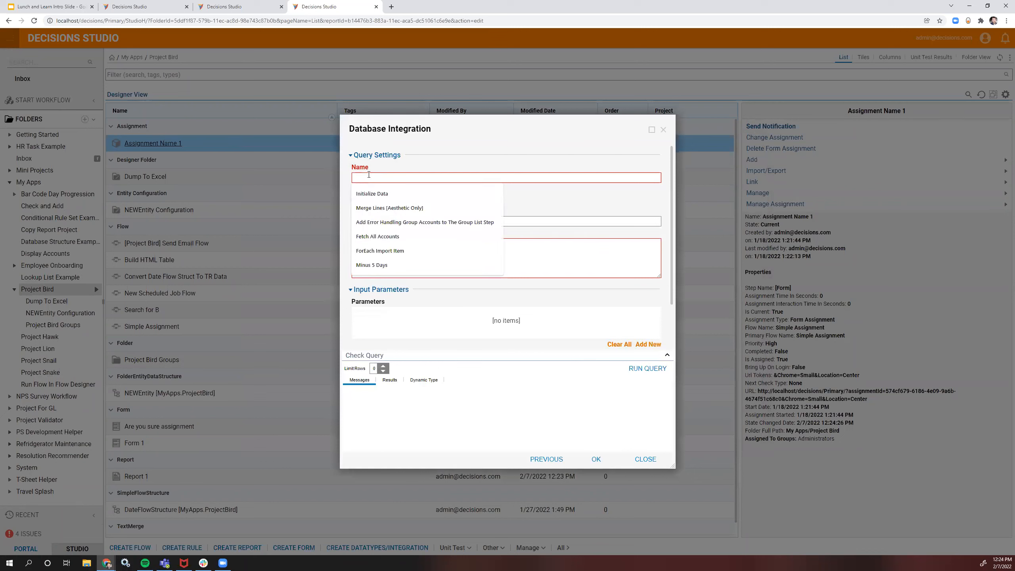
type("All Accou")
type("nt TEStuing")
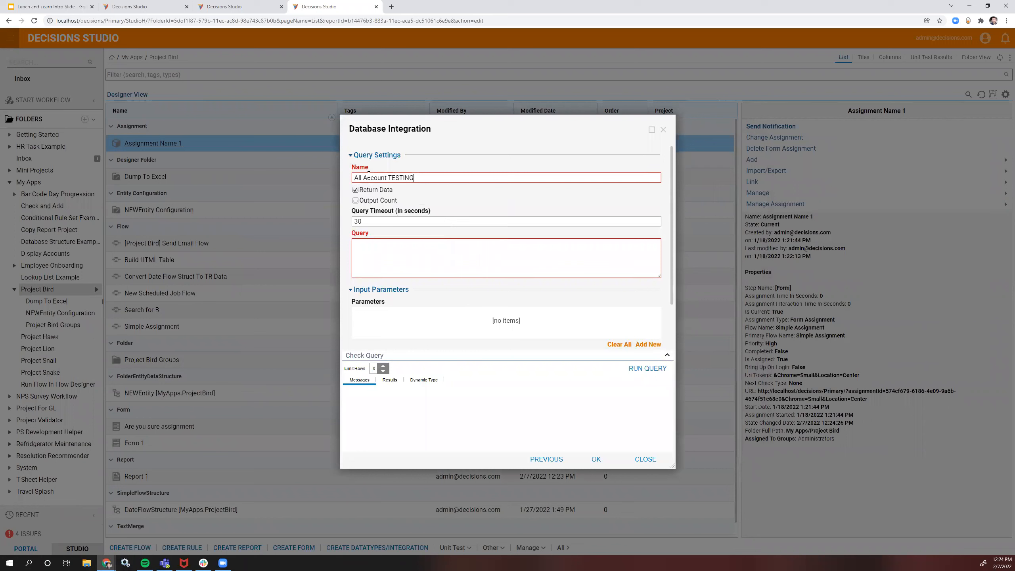
left_click(389, 178)
key("BackSpace")
key("Left")
key("Left")
key("Left")
key("BackSpace")
type("_")
Step: Enter the query "Select * from Entity_account" and save the database integration
left_click(395, 251)
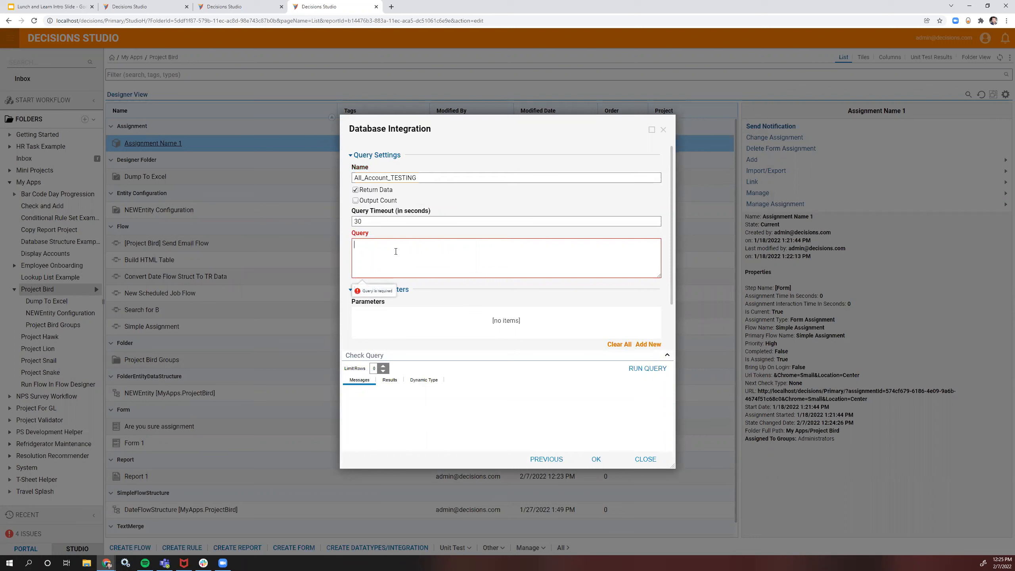
type("Select*")
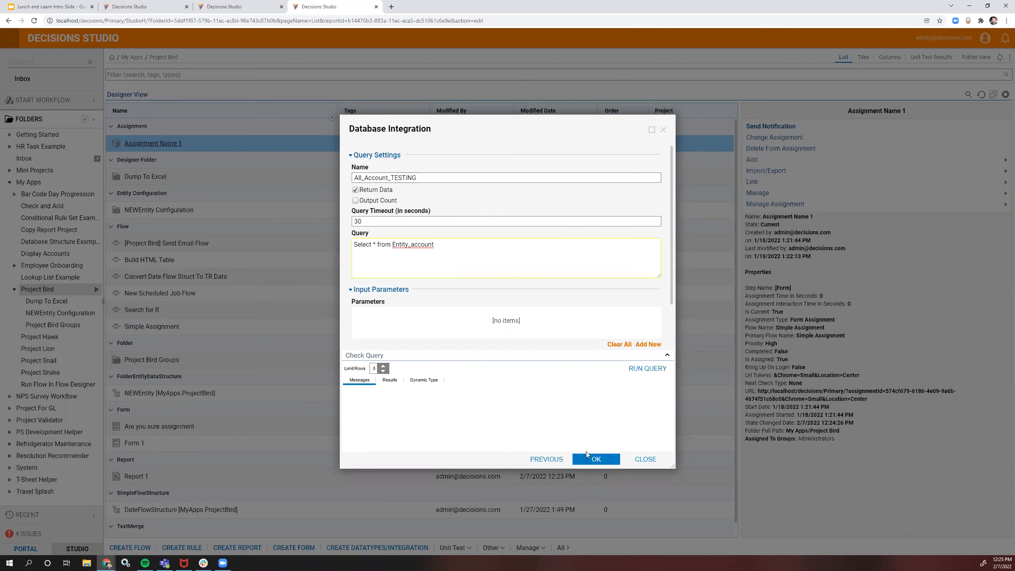
left_click(595, 459)
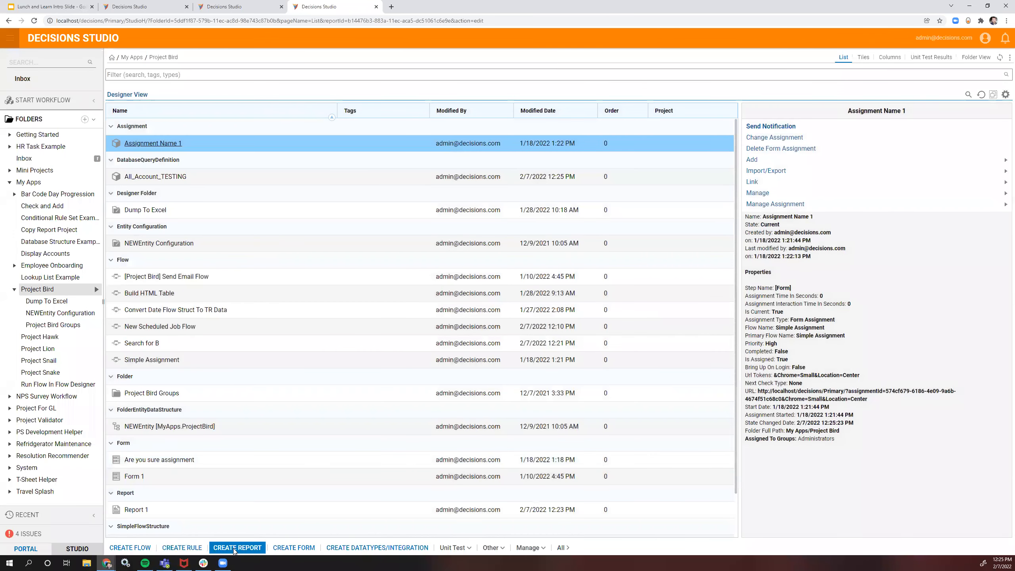
Step: Open Report 1 from the Project Bird folder for editing, breaking its lock
left_click(238, 548)
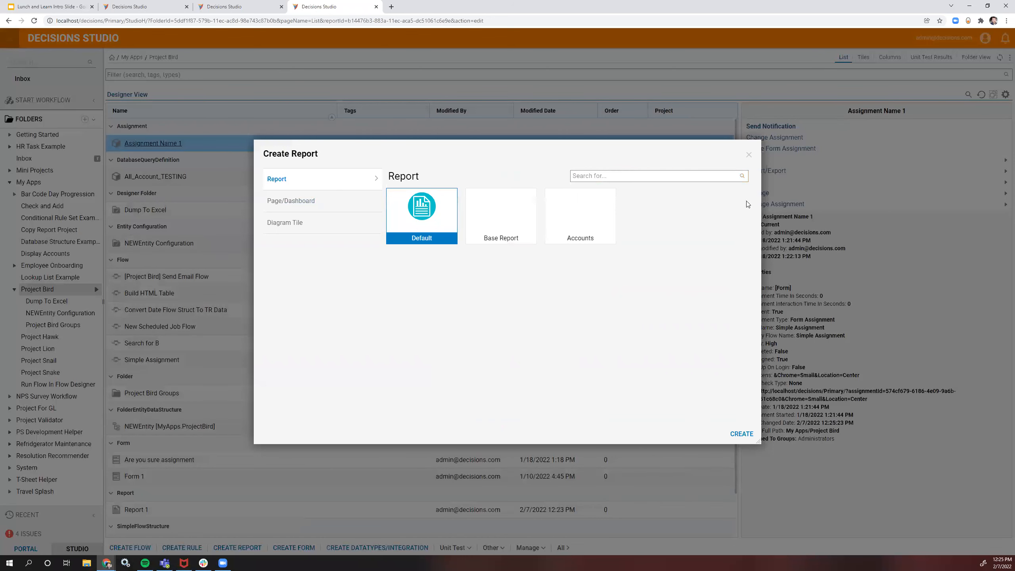
left_click(748, 154)
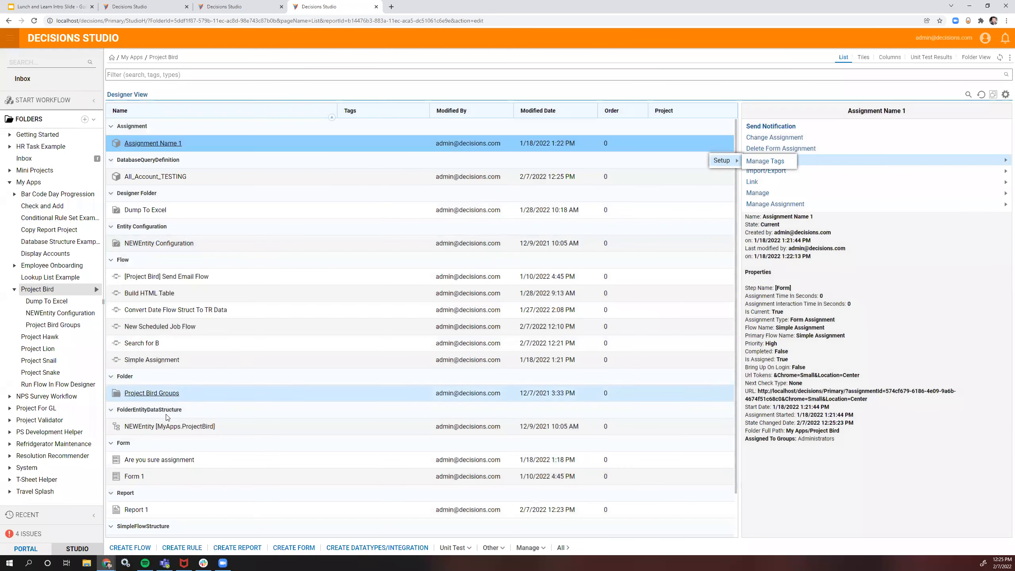
left_click(132, 512)
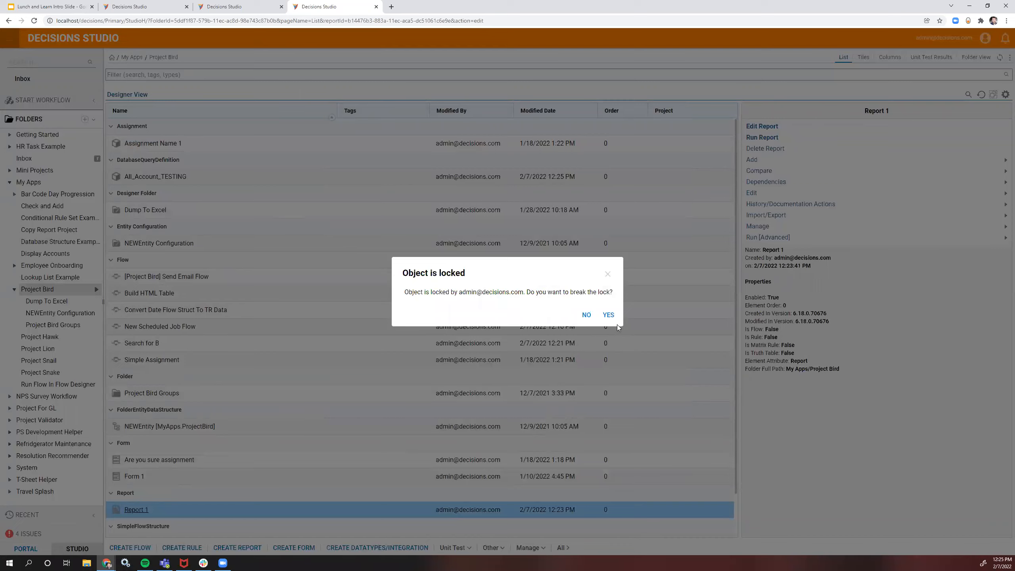
left_click(613, 319)
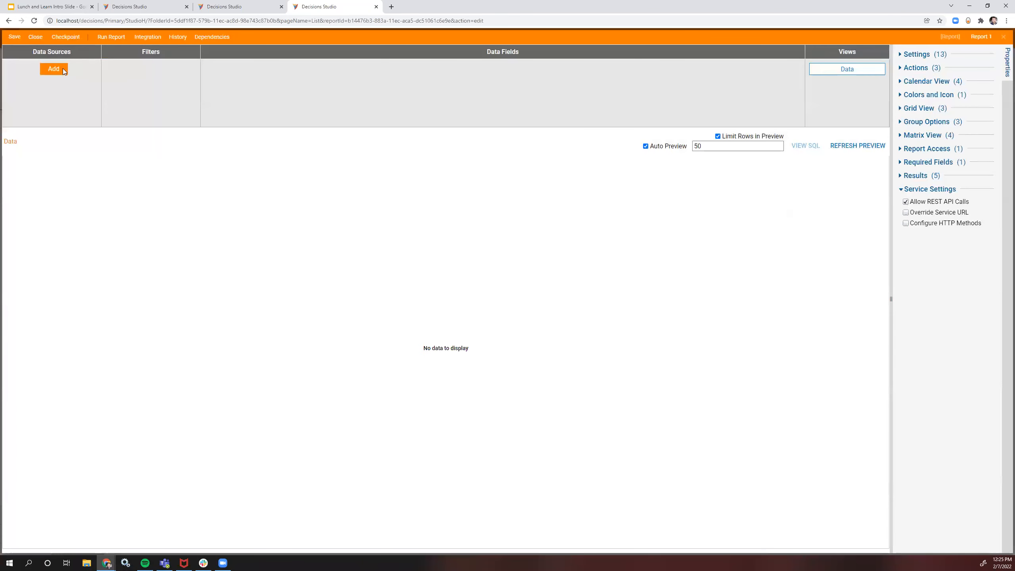
Step: Look through the report's available data source categories, including Database > Advanced, for the new query
left_click(53, 69)
left_click(7, 164)
left_click(8, 164)
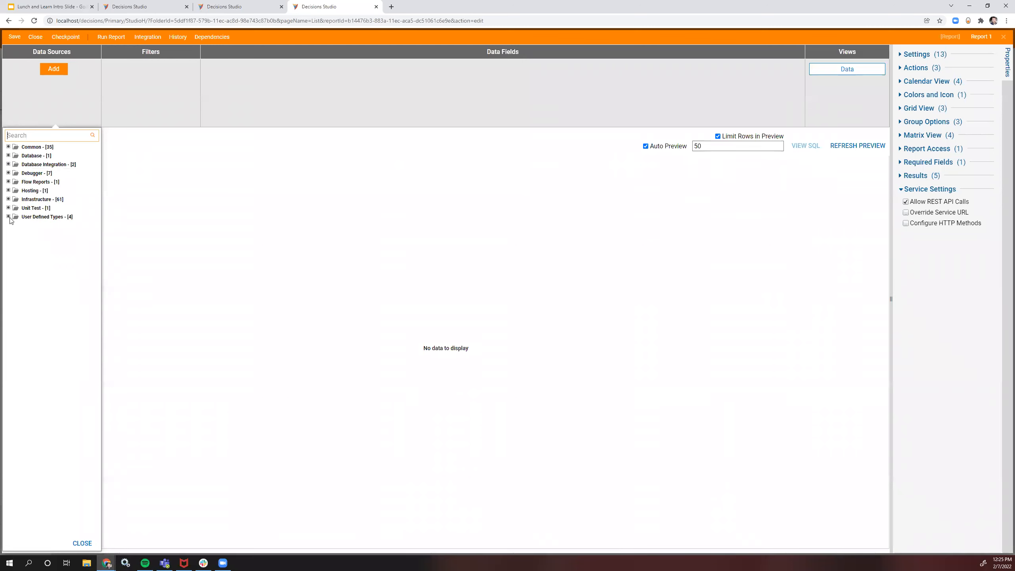
left_click(8, 182)
left_click(9, 182)
left_click(8, 156)
left_click(18, 164)
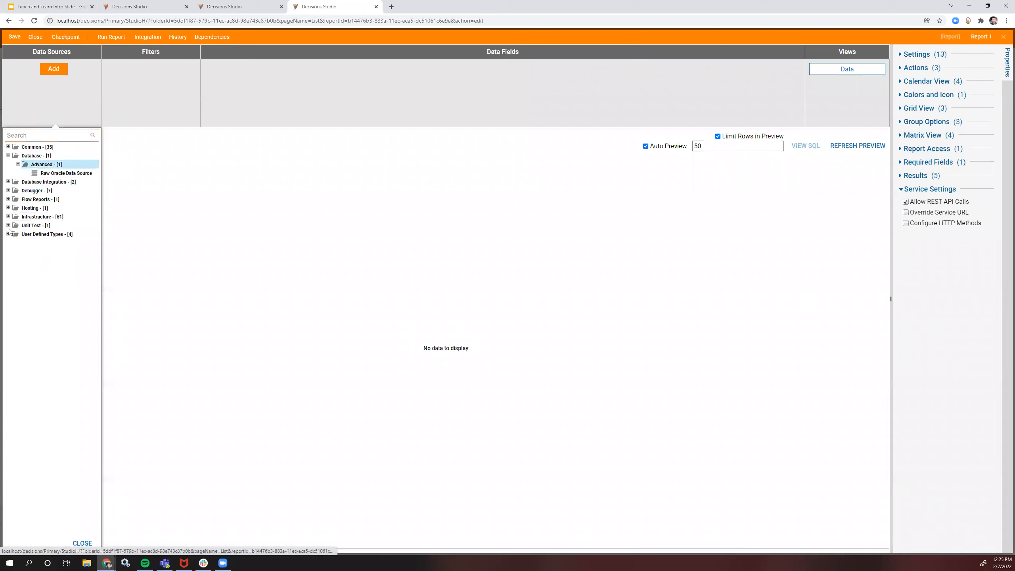
left_click(8, 199)
left_click(8, 199)
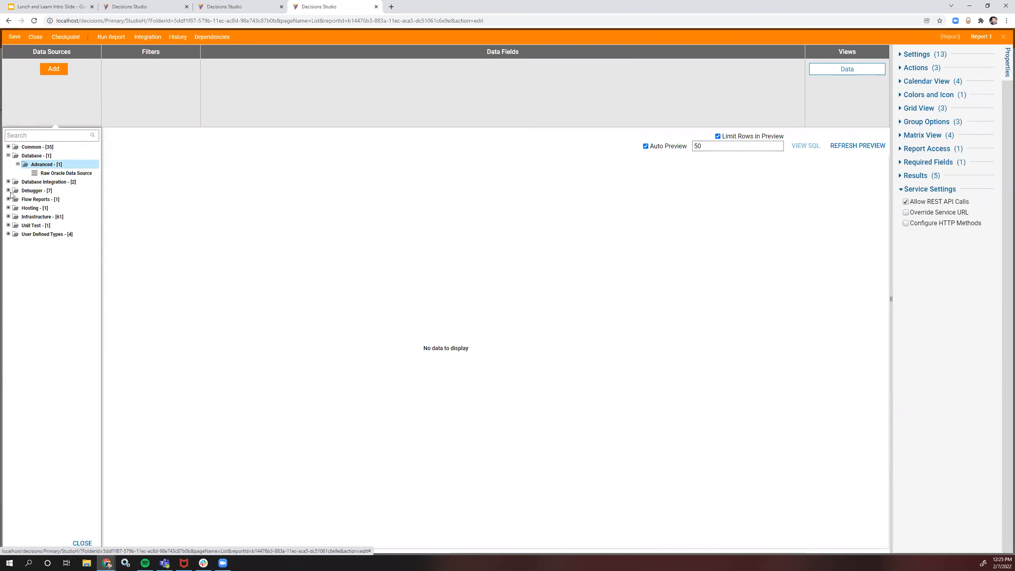
left_click(8, 190)
left_click(8, 190)
Step: Search the report's available data sources for All_Account
left_click(34, 135)
type("G")
key("BackSpace")
type("All")
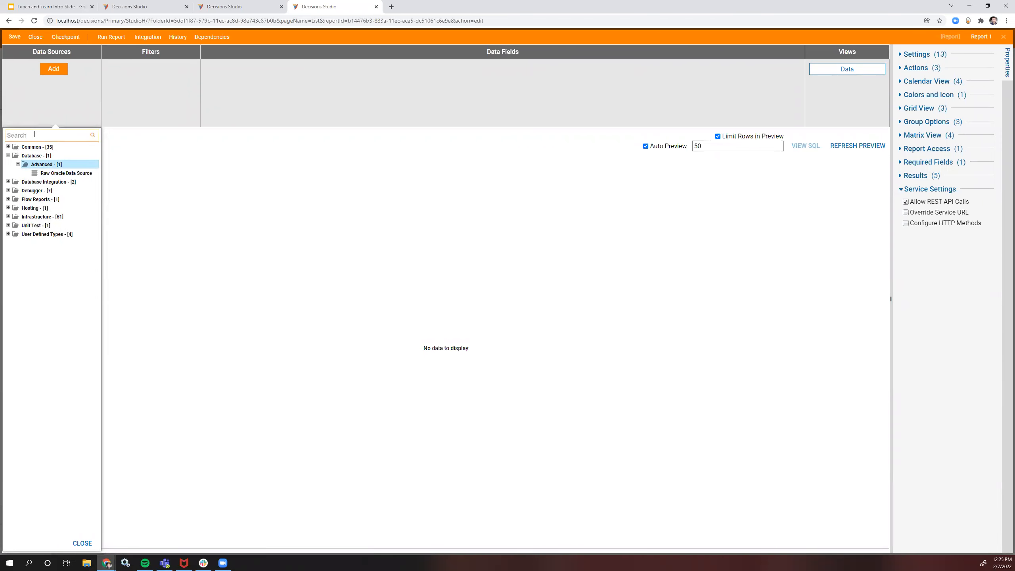
type("_Account")
Step: Close the report in the other browser tab and copy the query name All_Account_TESTING from the Project Bird folder
left_click(240, 6)
left_click(43, 42)
left_click(540, 338)
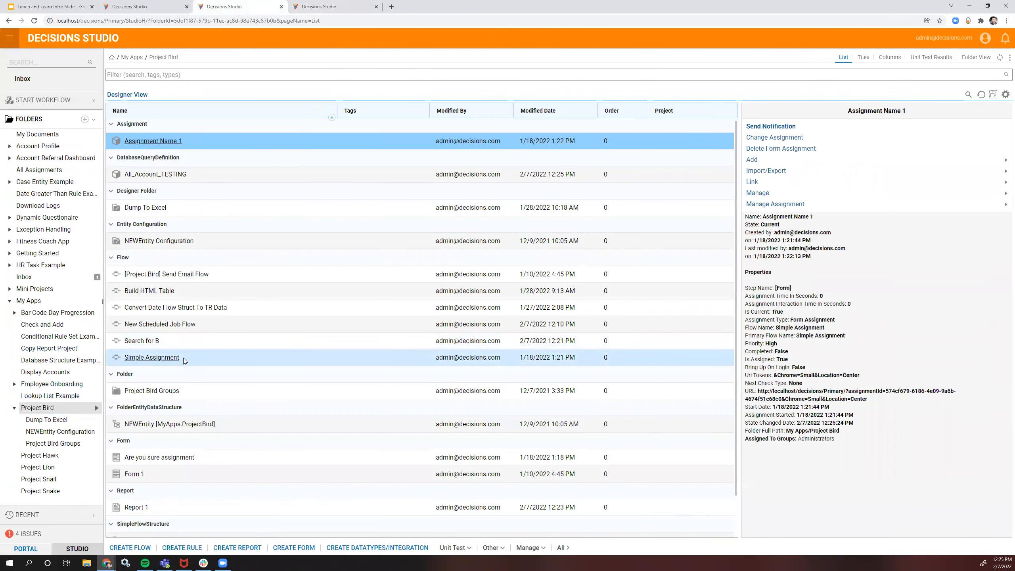
scroll(142, 428, "down", 1)
scroll(160, 360, "up", 2)
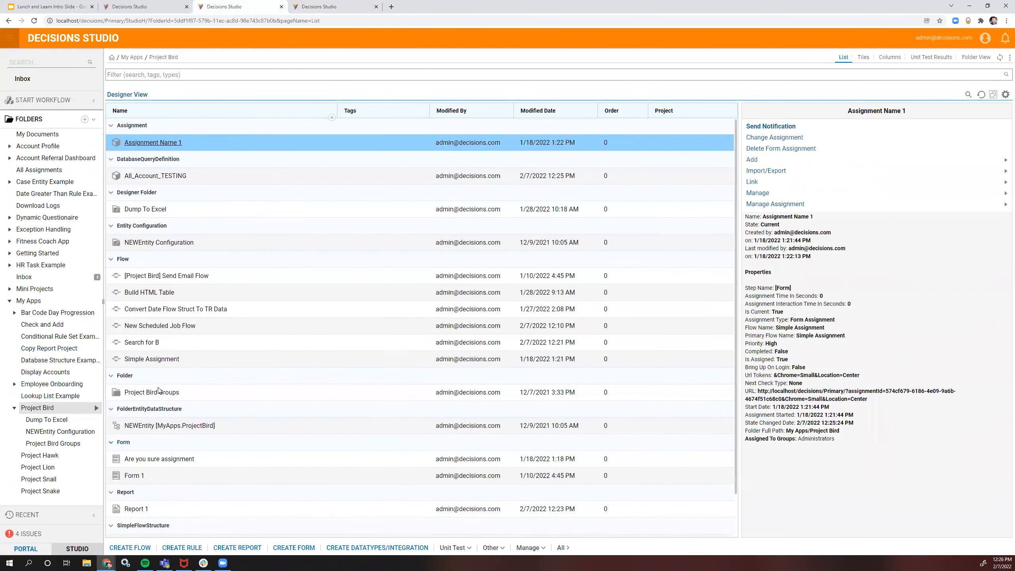
left_click_drag(160, 179, 124, 180)
key("ctrl+c")
Step: Return to the Report 1 browser tab and search its data sources for the copied name All_Account_TESTING
left_click(147, 5)
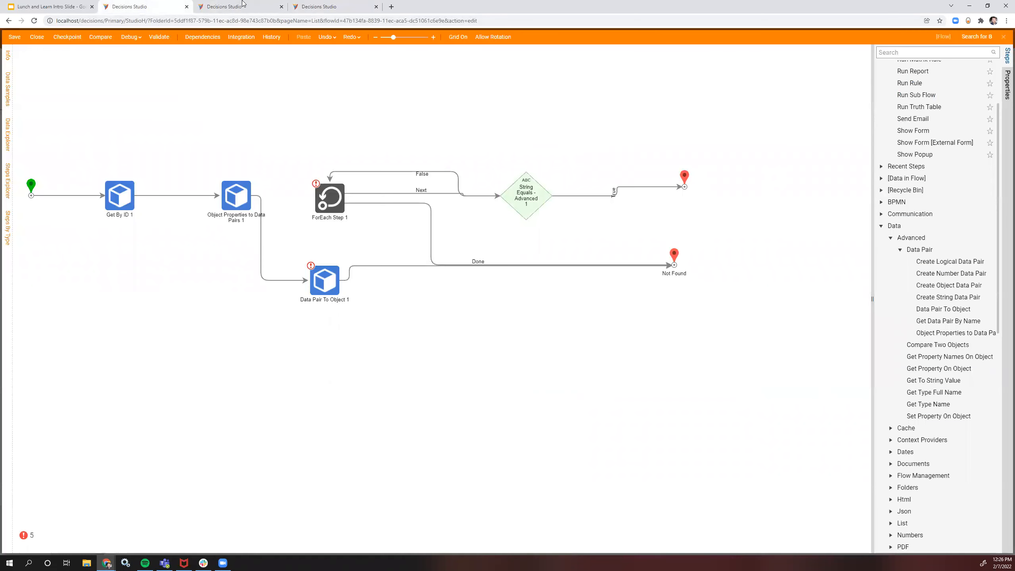
left_click(328, 7)
key("ctrl+a")
key("ctrl+v")
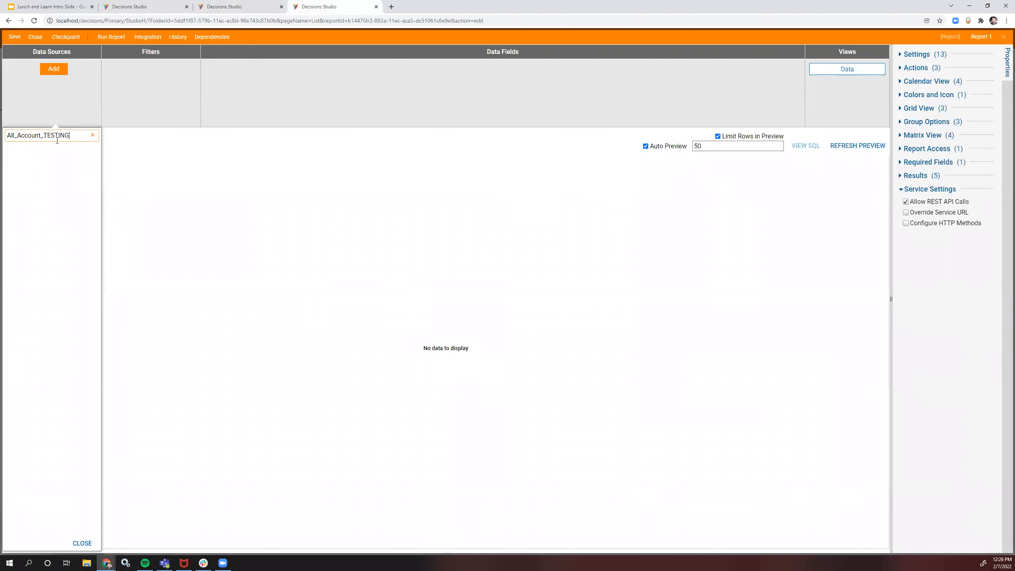
Step: Clear the data source search and check the contents of Database > Advanced
left_click(92, 135)
left_click(7, 165)
left_click(8, 164)
left_click(8, 155)
left_click(18, 165)
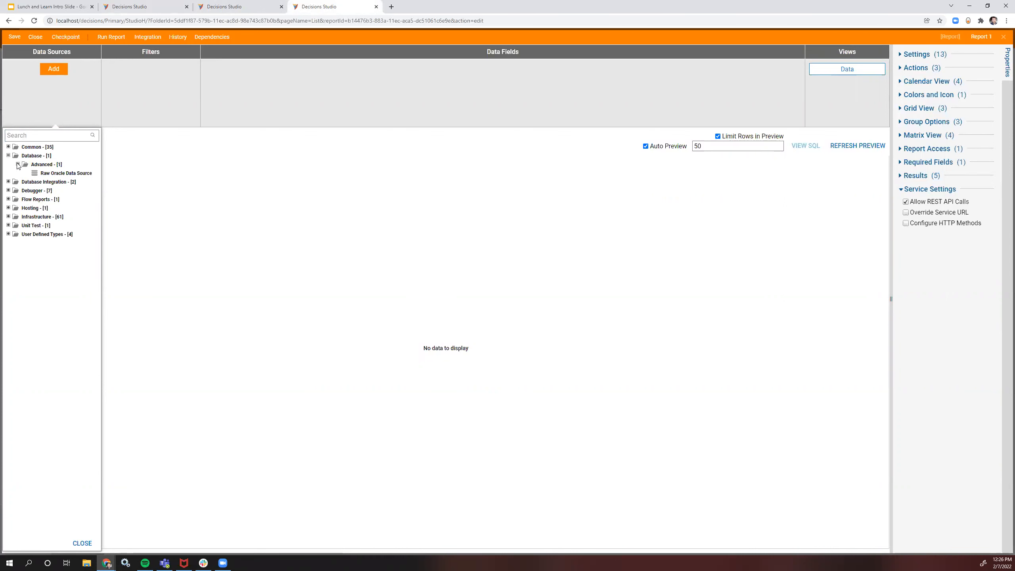
Step: Move All_Account_TESTING from the Project Bird folder to System > Integrations > Databases > LOCAL CONNECTION
left_click(223, 7)
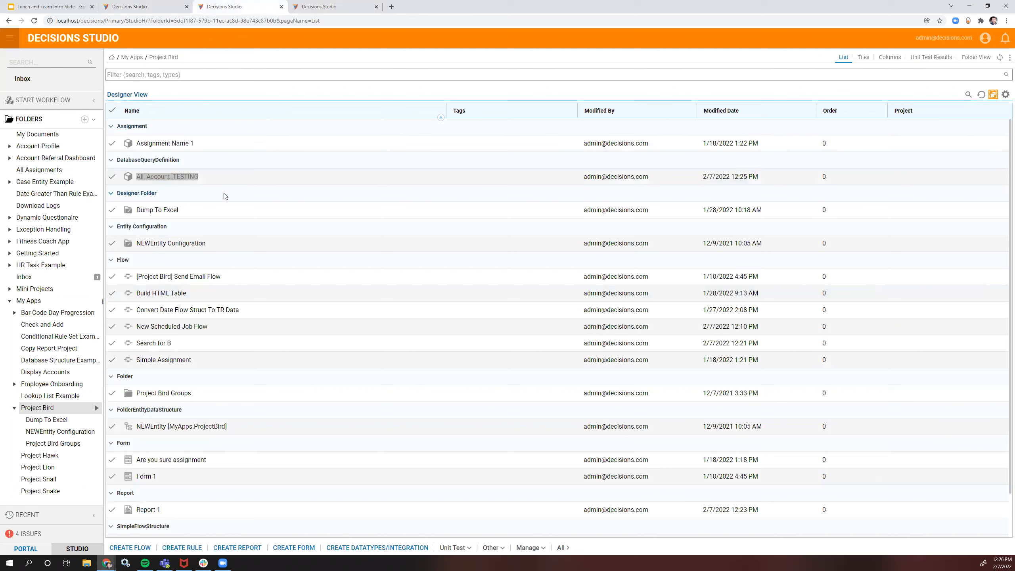
right_click(226, 178)
mouse_move(264, 219)
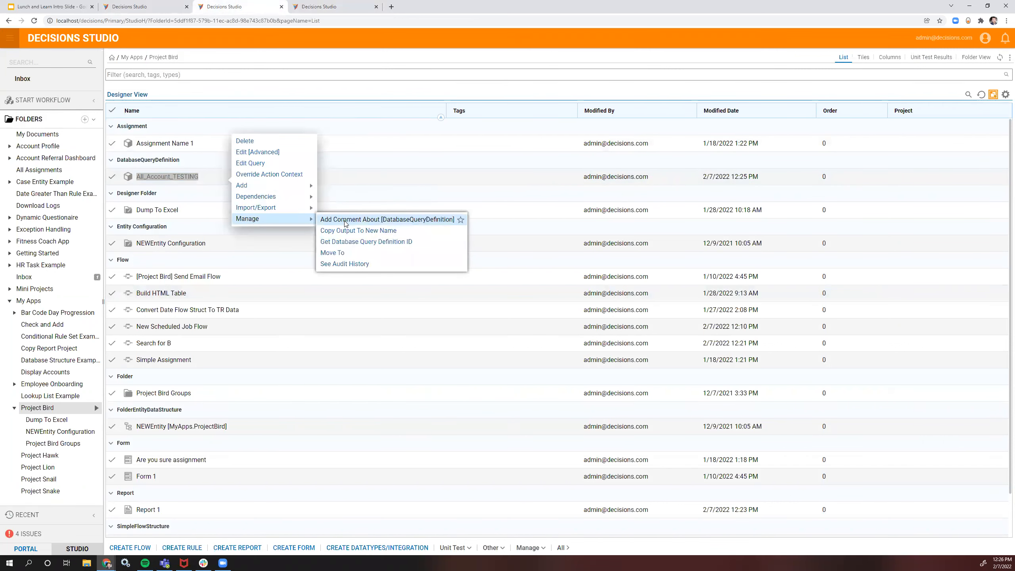
left_click(339, 252)
left_click(448, 297)
scroll(460, 305, "down", 3)
left_click(456, 360)
scroll(477, 326, "down", 1)
scroll(479, 325, "down", 1)
left_click(466, 312)
scroll(475, 296, "down", 1)
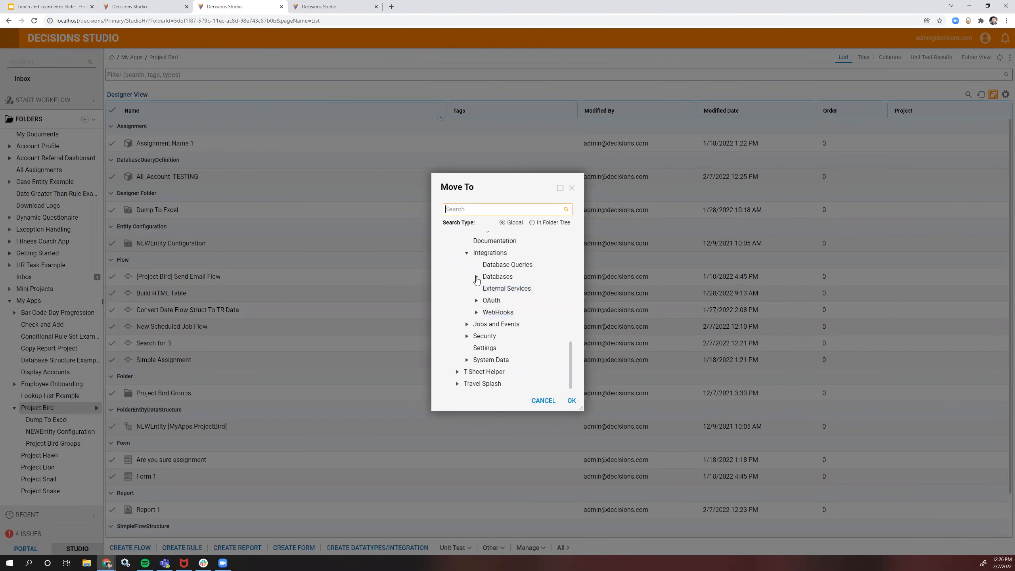
left_click(476, 277)
left_click(519, 277)
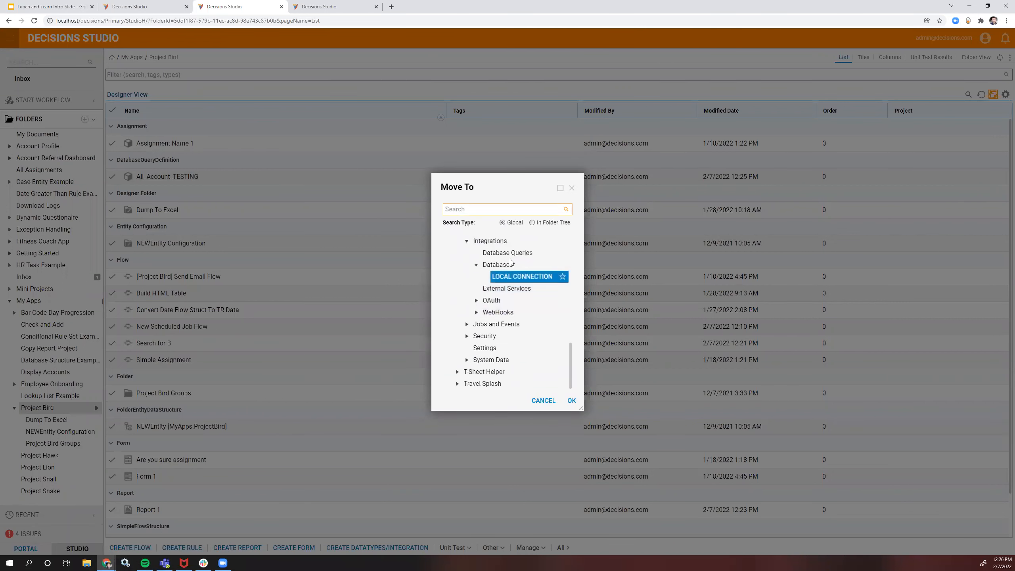
left_click(571, 400)
Step: Close and reopen Report 1, and check the Database and Database Integration categories of its available data sources
left_click(310, 6)
left_click(32, 37)
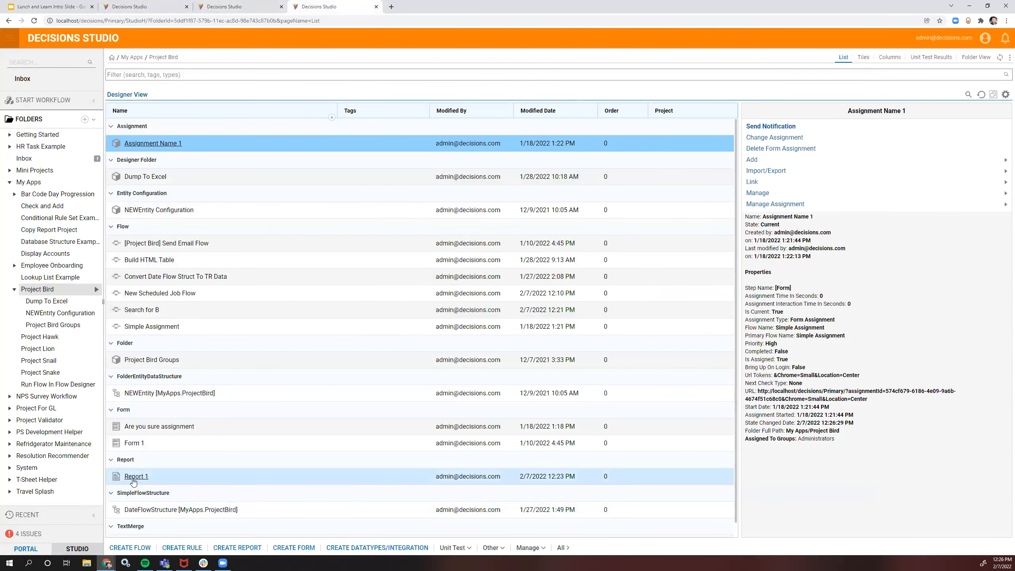
double_click(133, 479)
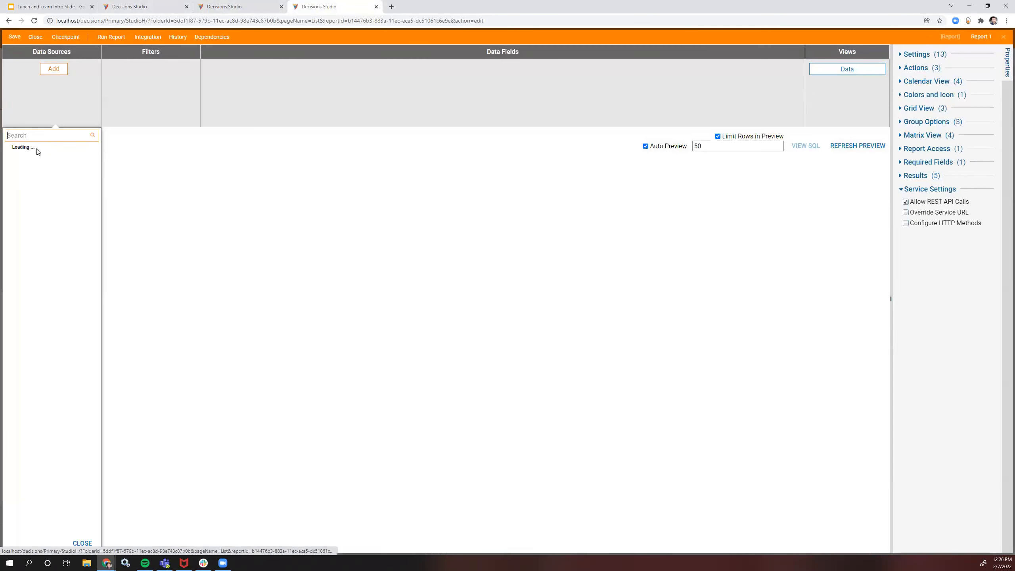
left_click(8, 156)
left_click(17, 164)
left_click(8, 182)
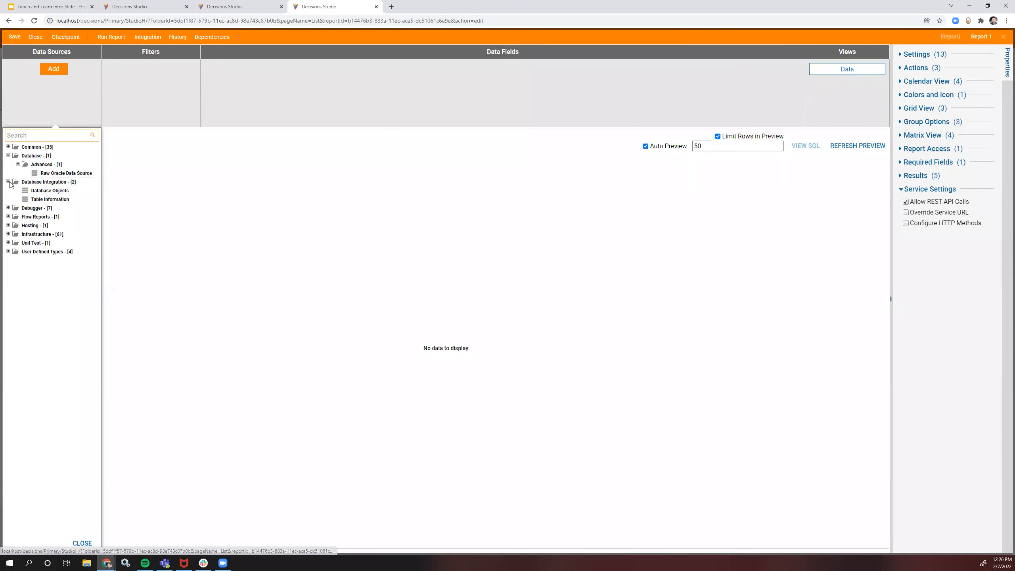
Step: Try Database Objects from Database Integration as the report's data source and remove it again
left_click(48, 191)
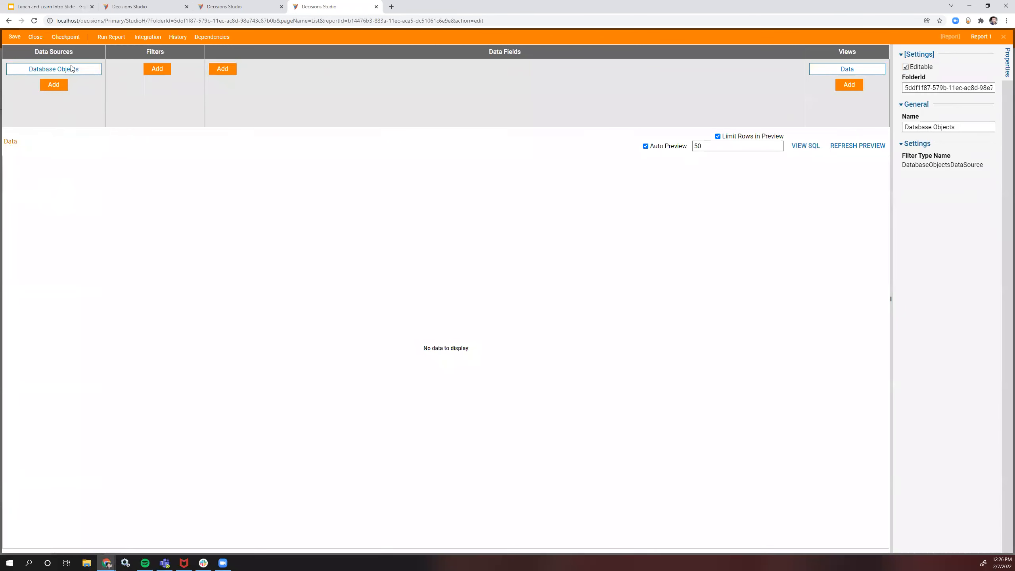
left_click(103, 69)
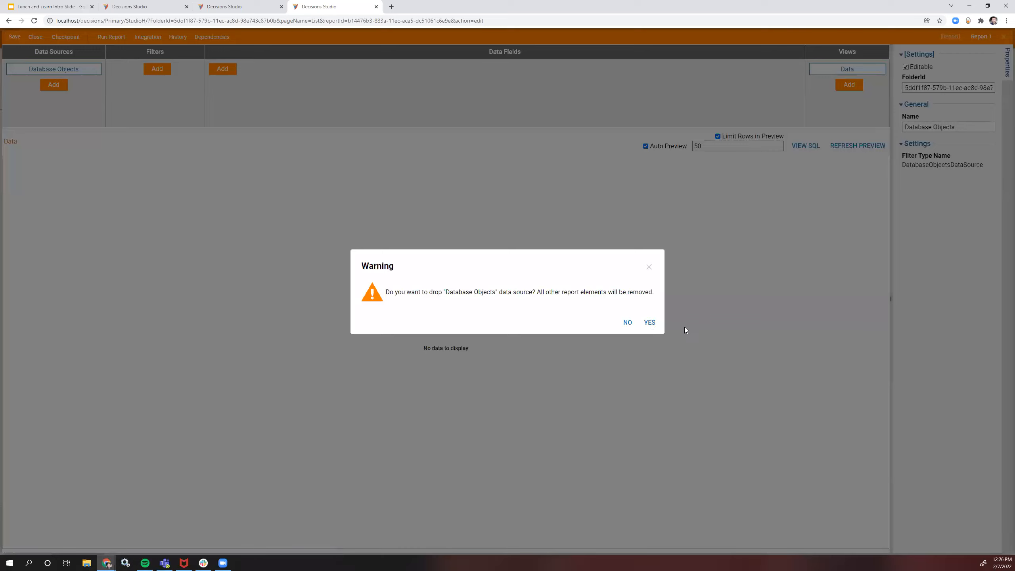
left_click(648, 322)
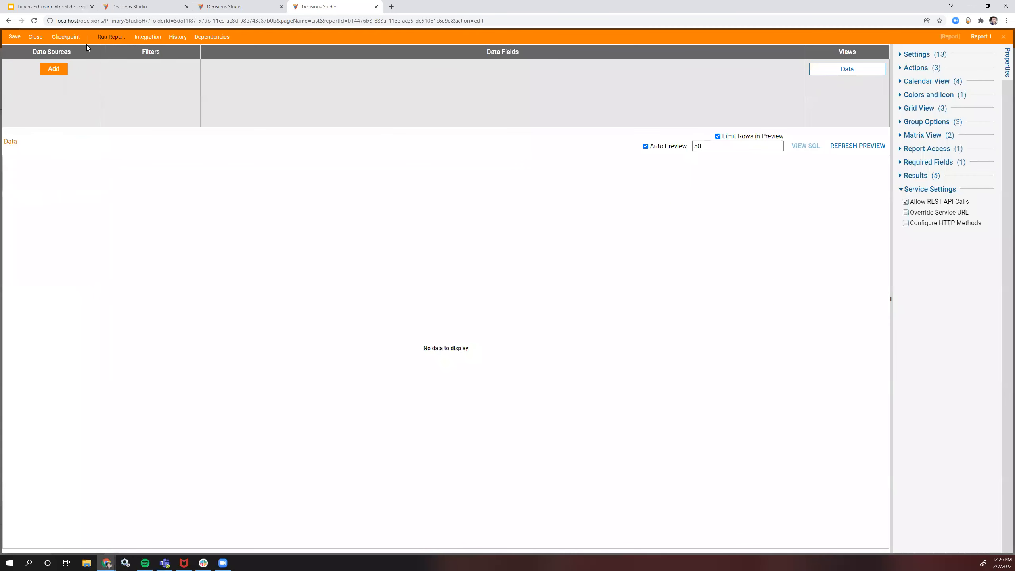
Step: Search the report's data sources for All_Account_TESTING and clear the search
left_click(54, 69)
left_click(48, 136)
key("ctrl+v")
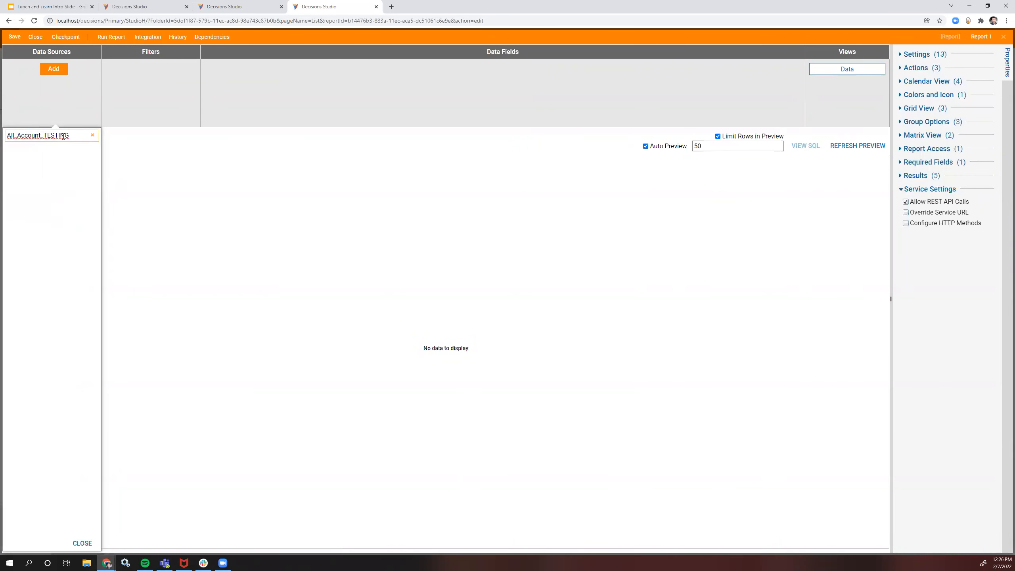
left_click(92, 134)
Step: Look through the User Defined Types and Infrastructure categories of the available data sources
left_click(50, 69)
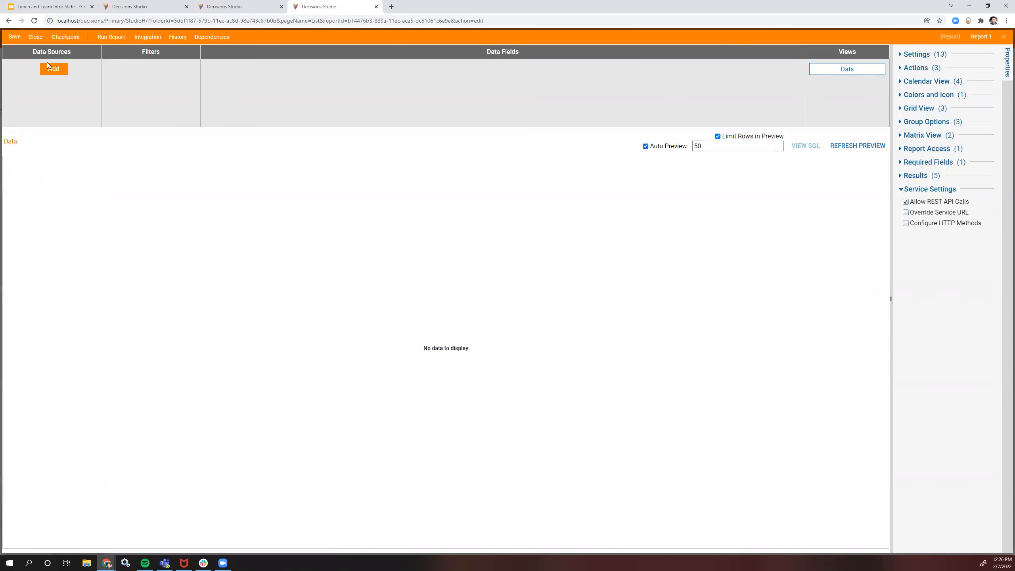
left_click(46, 64)
left_click(8, 217)
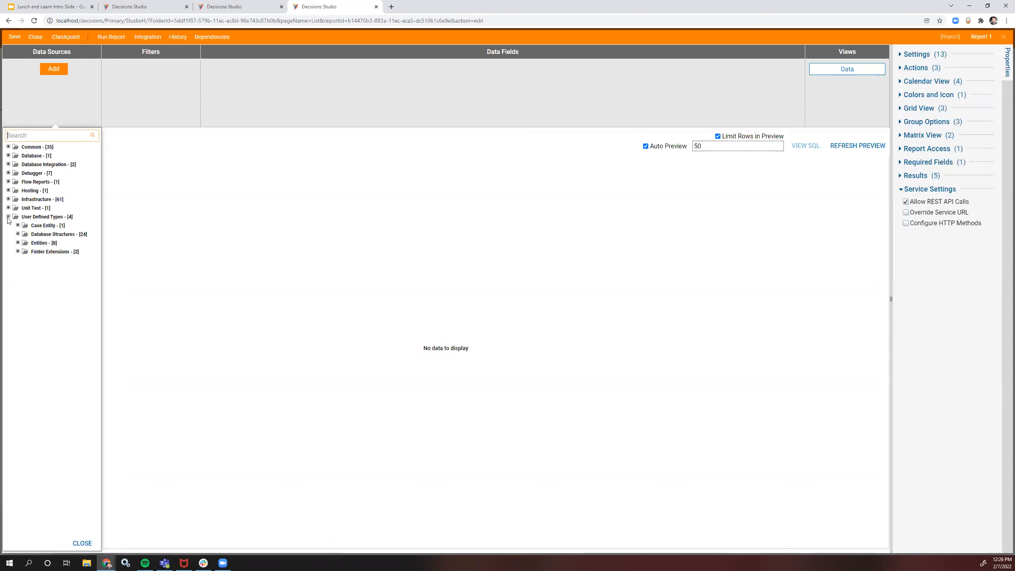
left_click(8, 217)
left_click(8, 199)
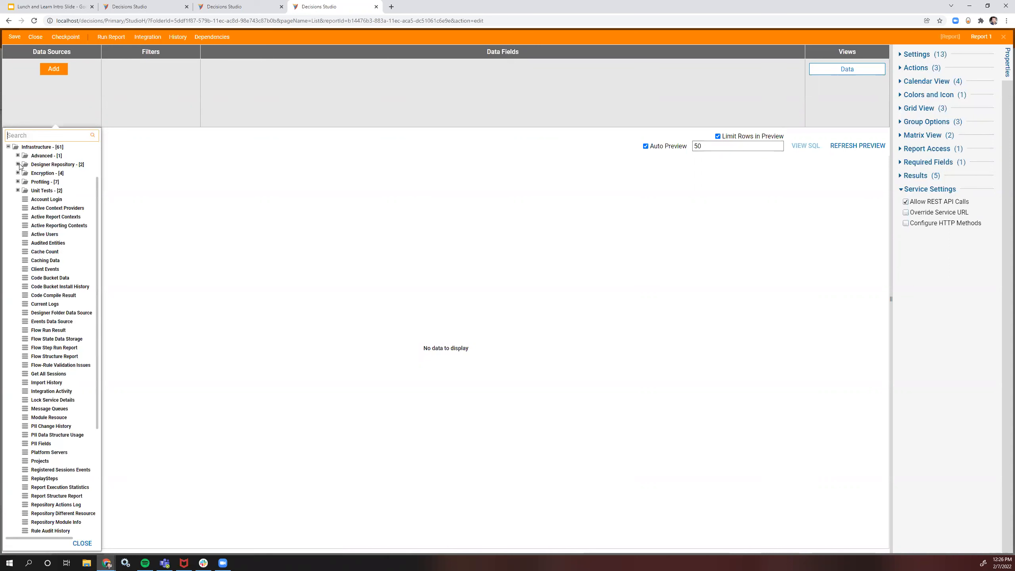
scroll(24, 186, "down", 4)
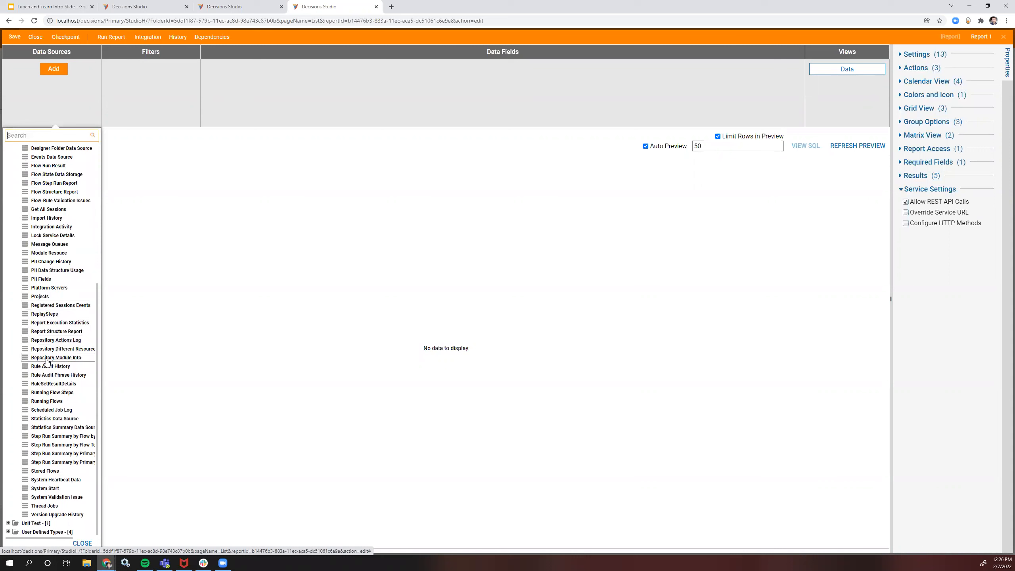
scroll(46, 362, "up", 5)
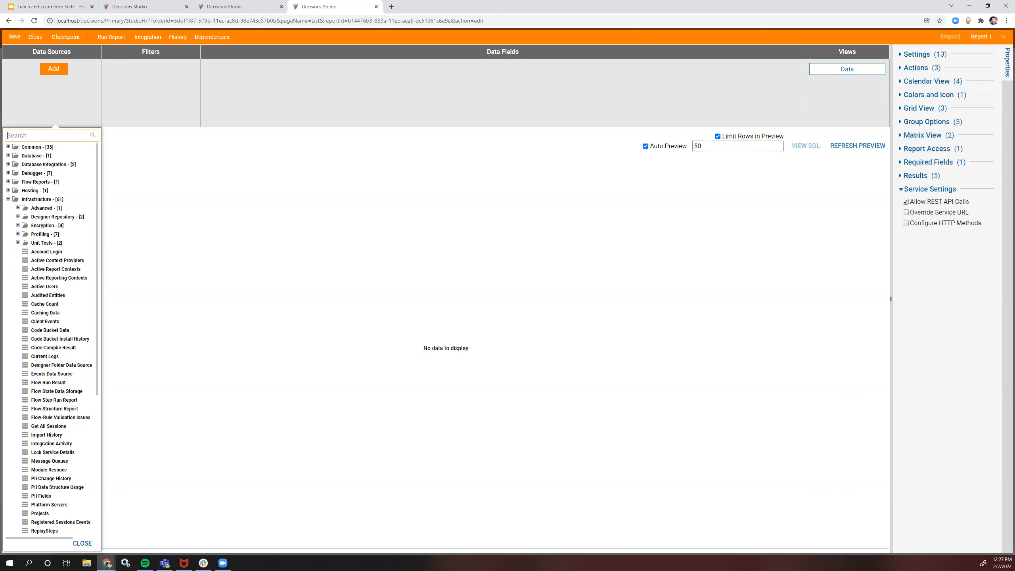
scroll(11, 198, "down", 1)
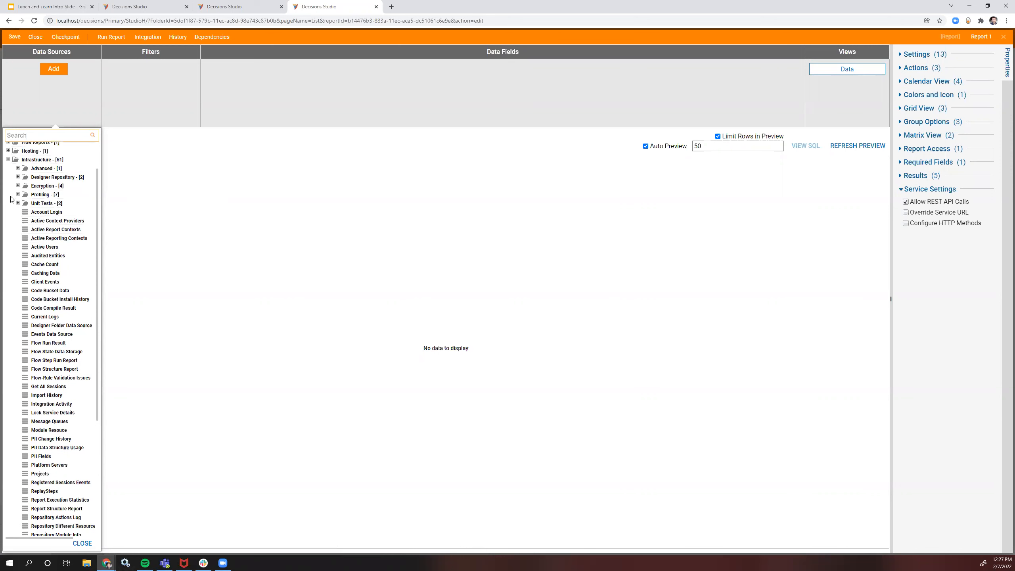
left_click(8, 159)
left_click(8, 216)
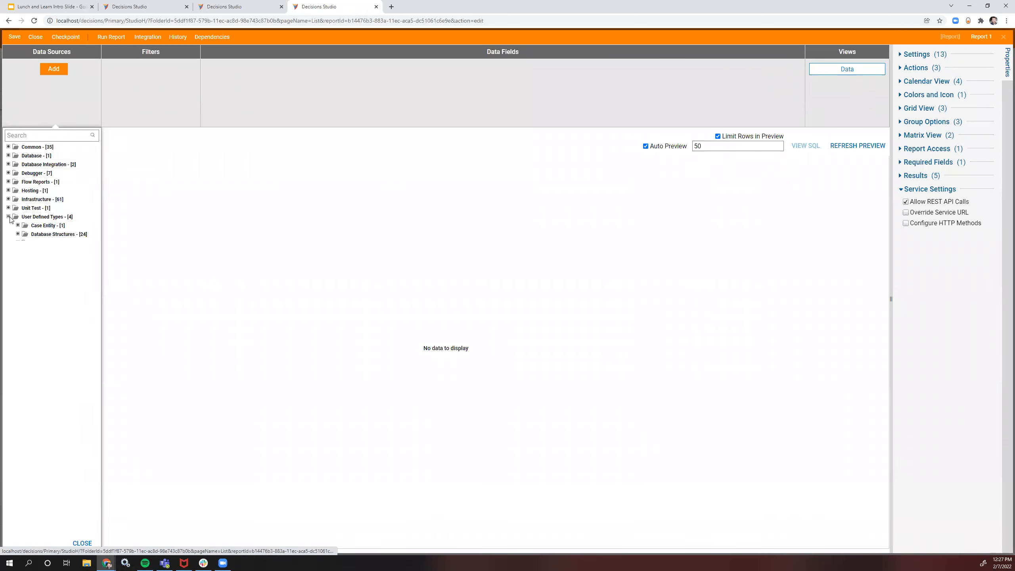
Step: Search the data sources for Account and add Account Data Source to the report
left_click(34, 136)
type("Account")
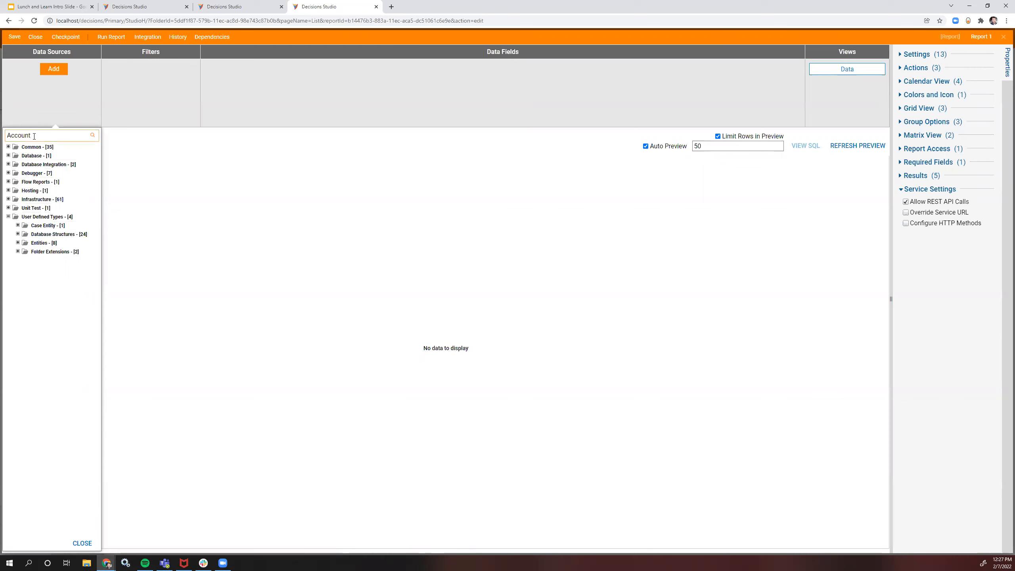
left_click(36, 147)
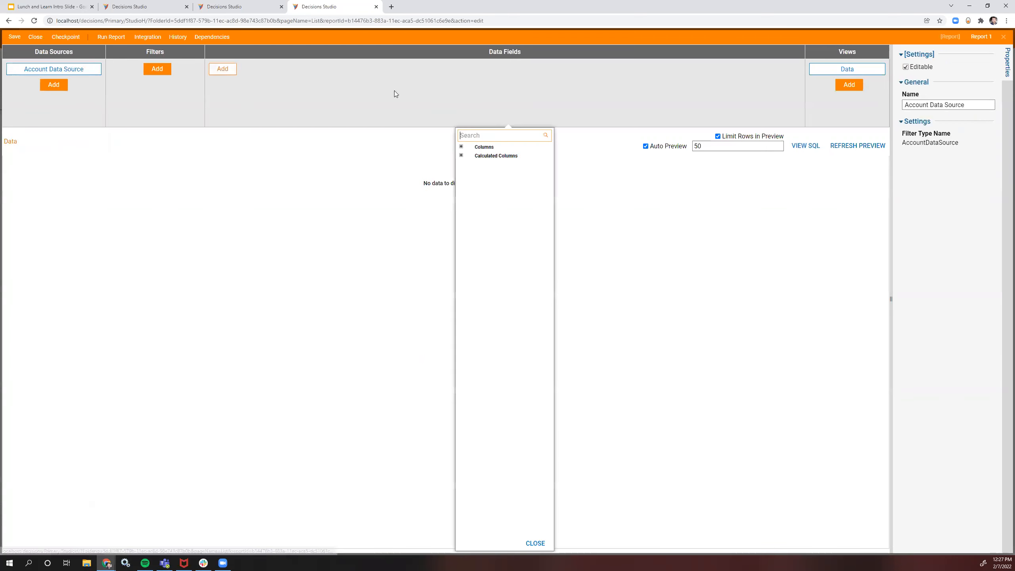
Step: Add the Created By column to the report's data fields and group the rows by it
left_click(461, 146)
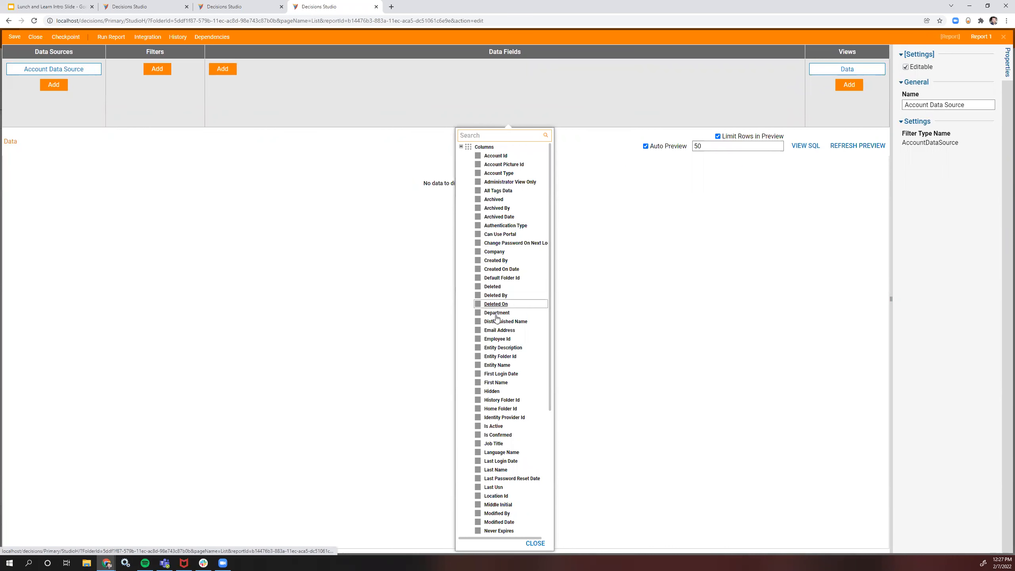
left_click(495, 260)
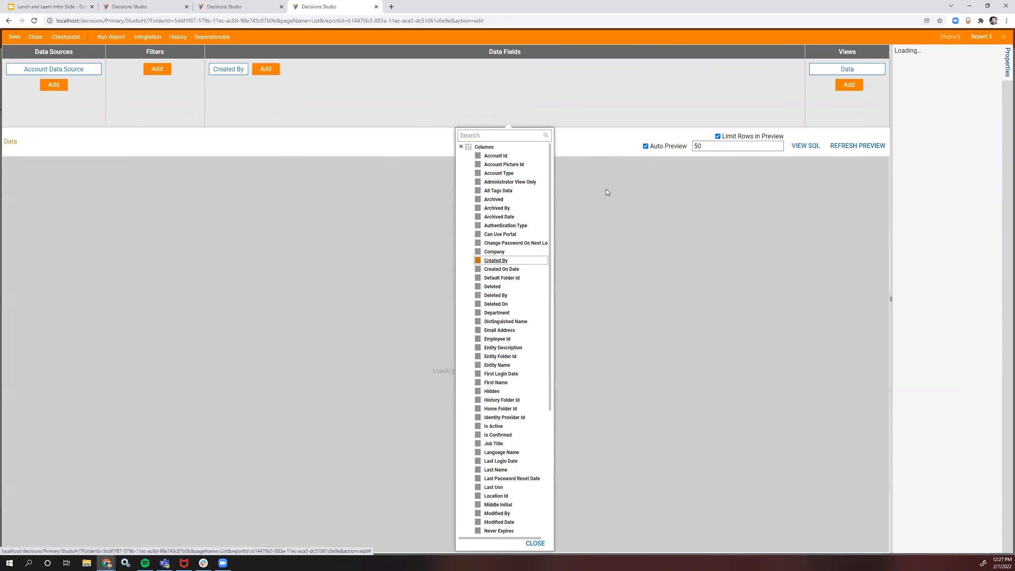
left_click(675, 303)
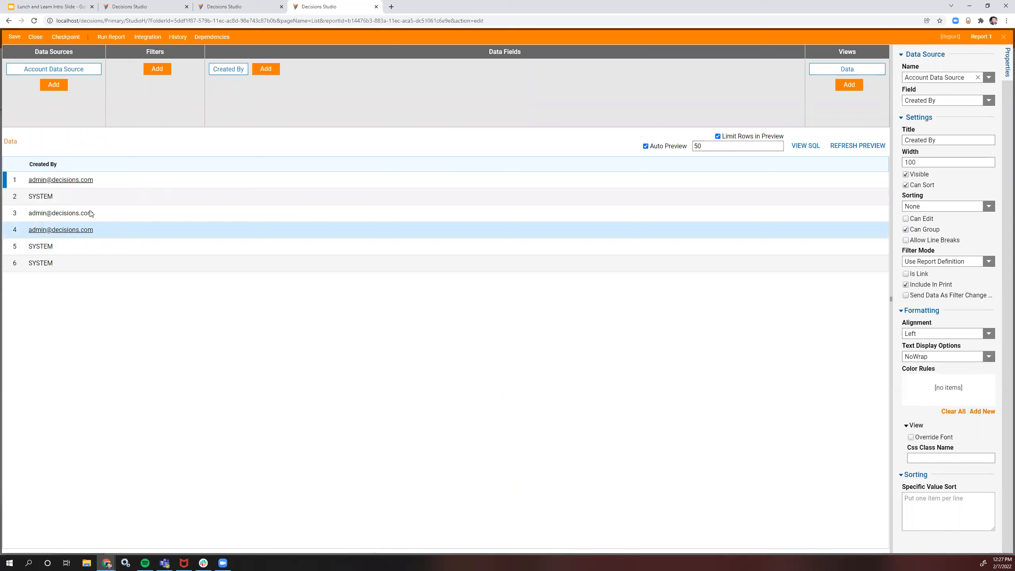
mouse_move(839, 160)
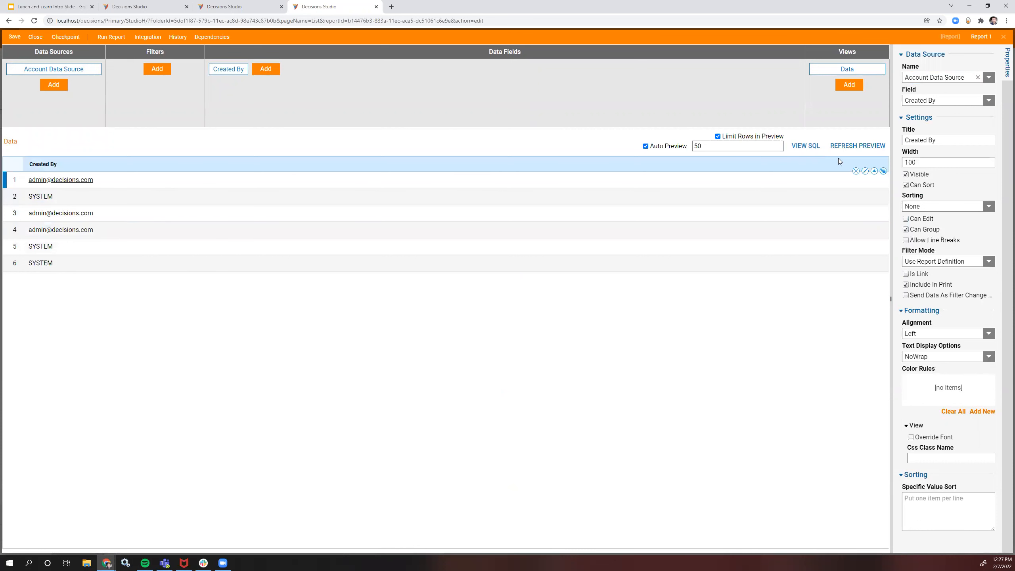
left_click(883, 172)
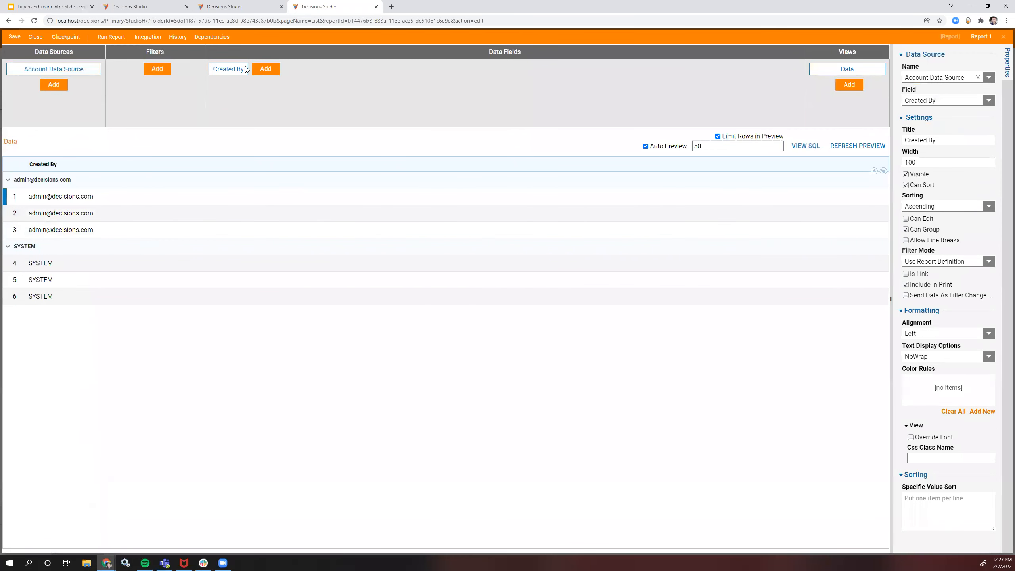
Step: Add the Email Address column to the data fields and make the Created By column not visible
left_click(264, 69)
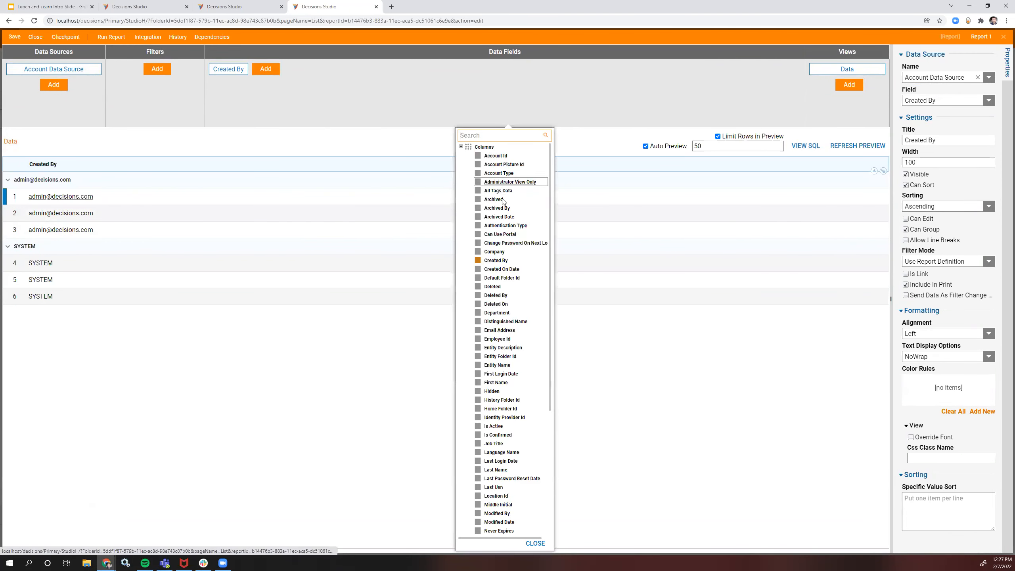
left_click(498, 329)
left_click(188, 401)
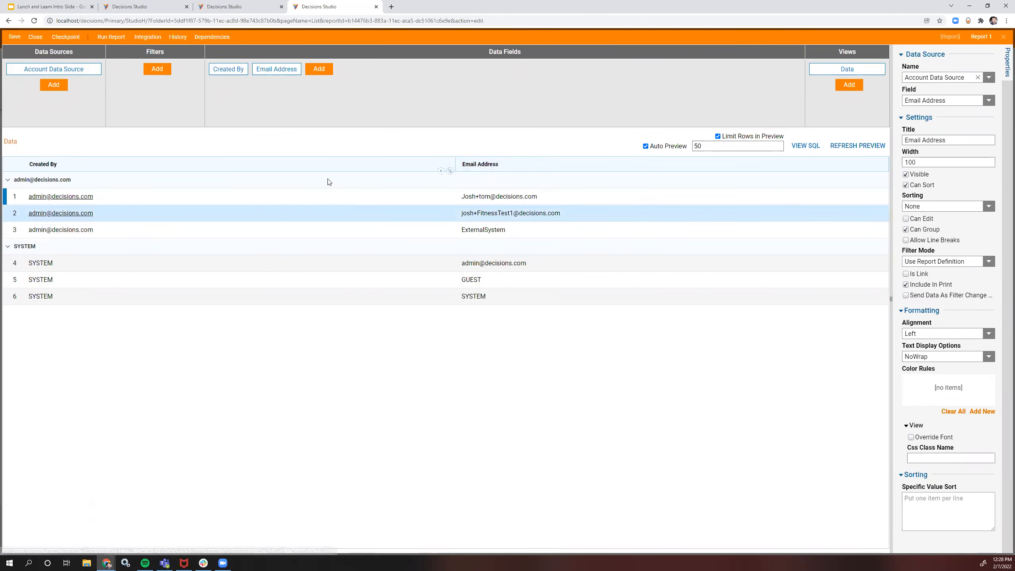
left_click(236, 69)
left_click(912, 174)
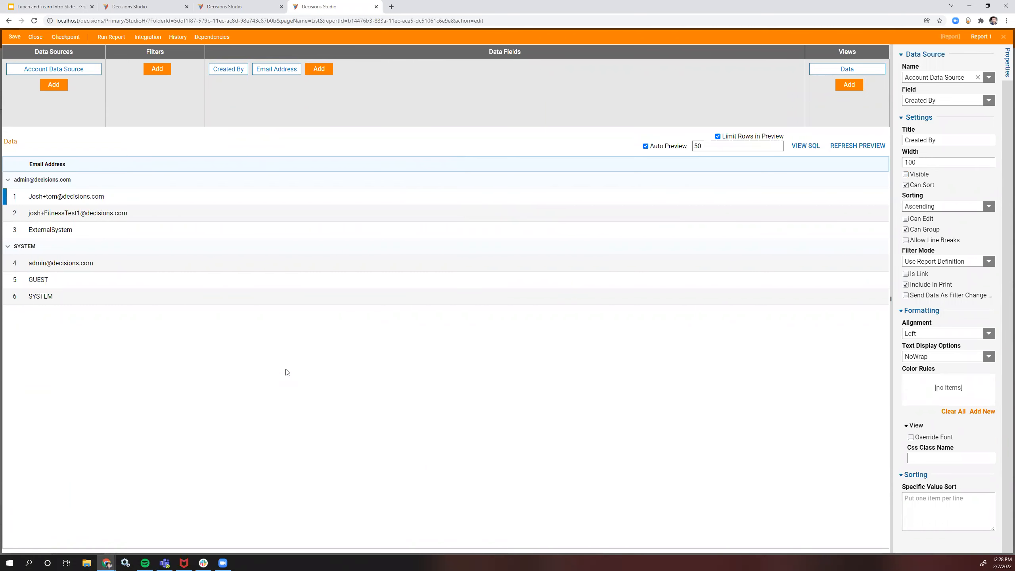
Step: Close Report 1 without saving its changes and collapse the Project Bird and My Apps folders
mouse_move(871, 172)
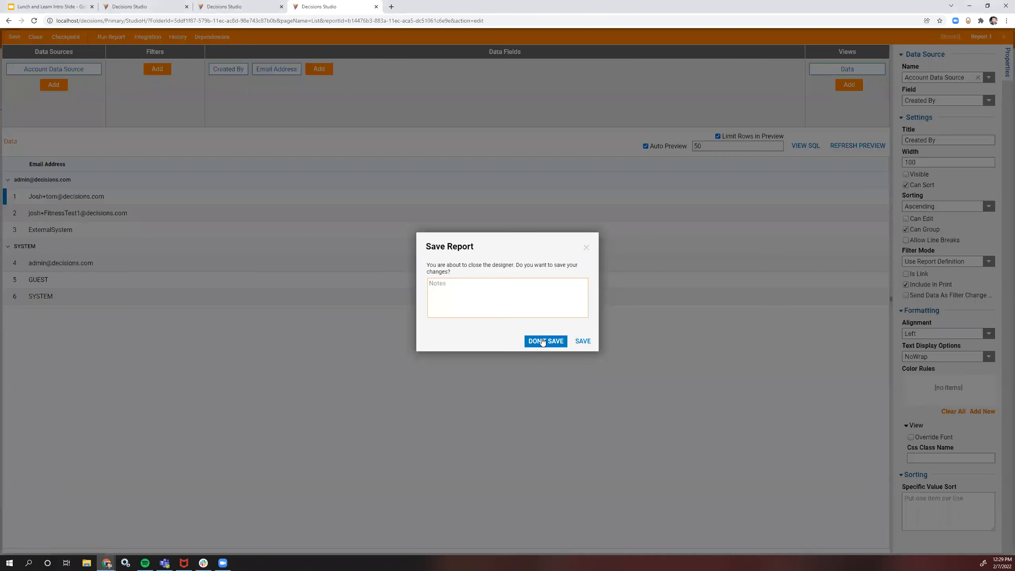
left_click(544, 340)
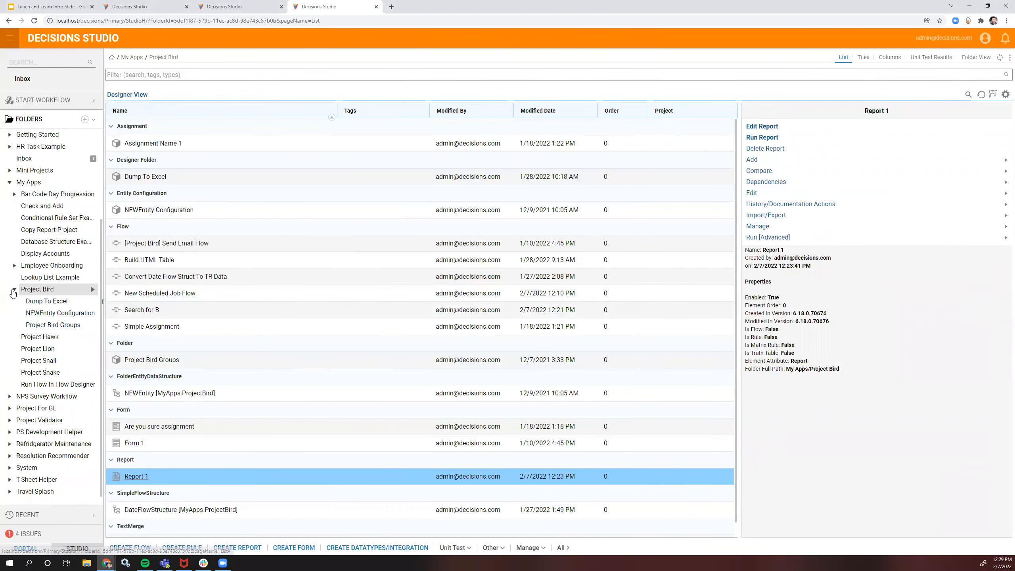
left_click(14, 288)
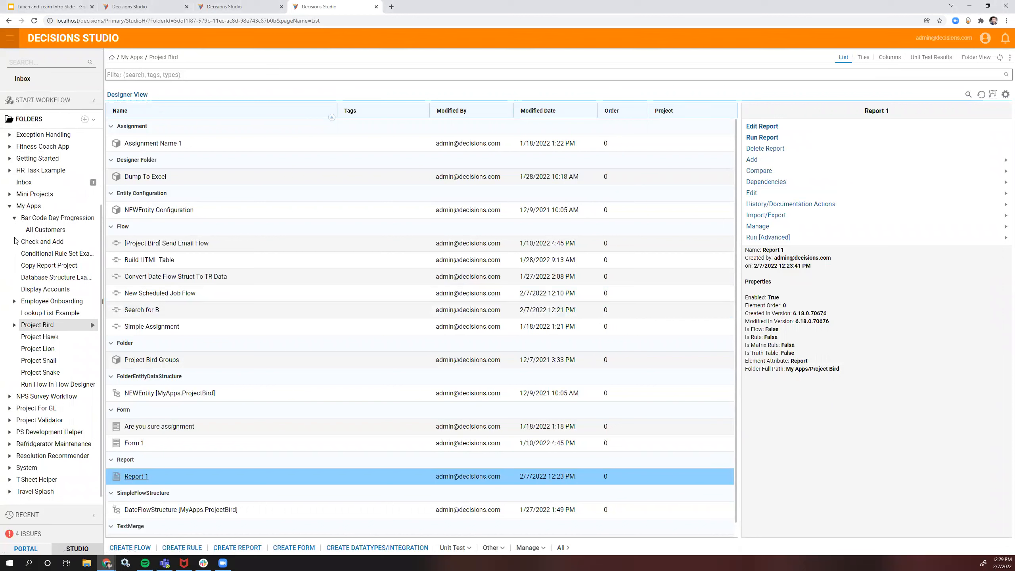
left_click(9, 218)
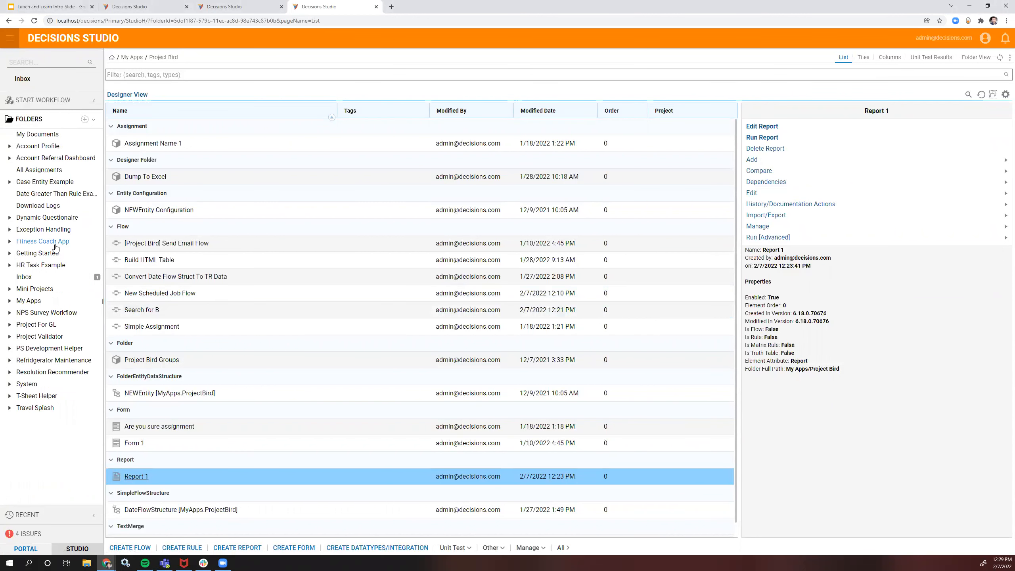